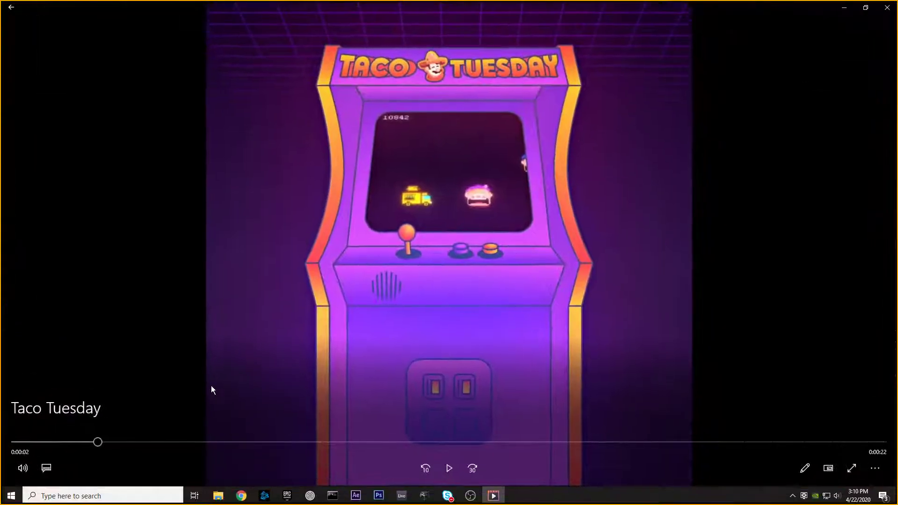
Play and pause the Taco Tuesday reference video to examine the arcade gameplay and the white shine sweeping across the cabinet screen
click(449, 469)
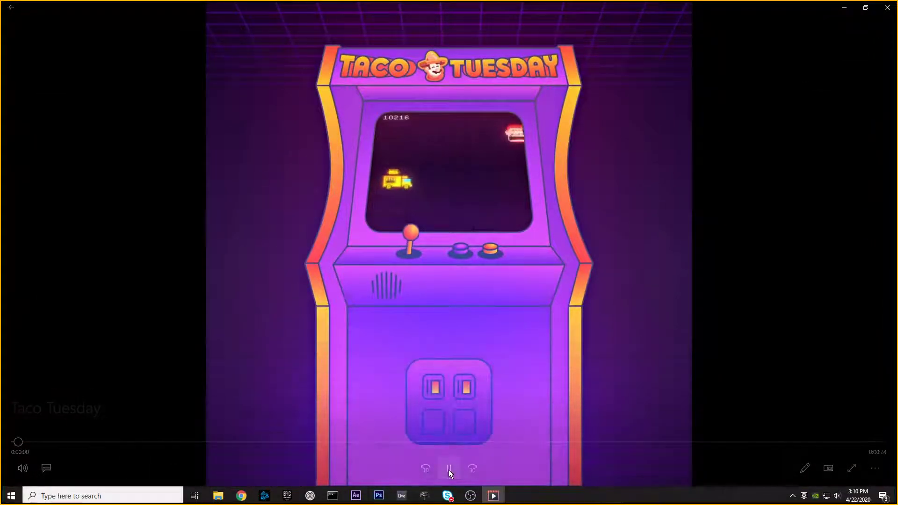
click(383, 166)
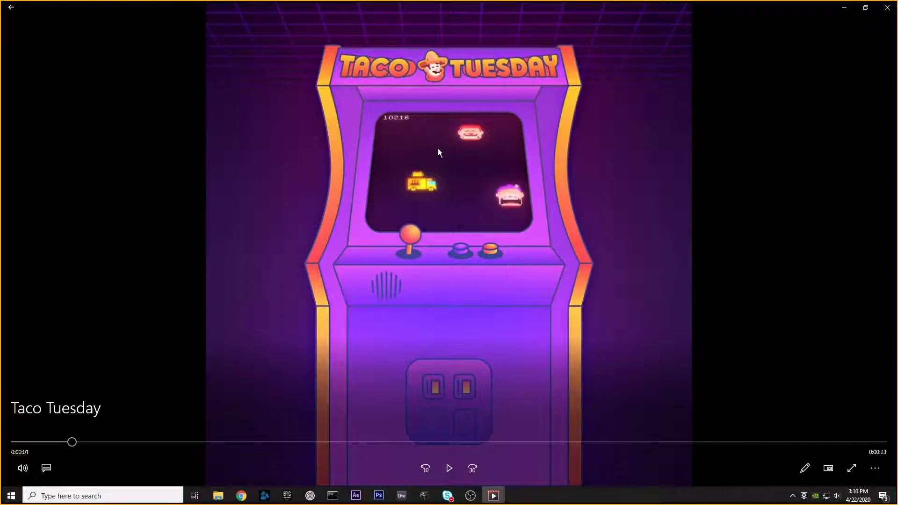
click(449, 468)
click(438, 389)
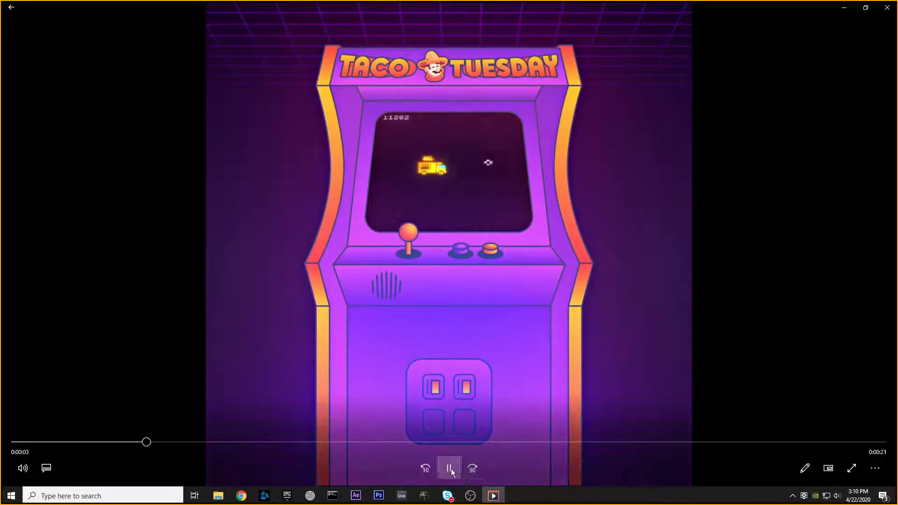
click(451, 469)
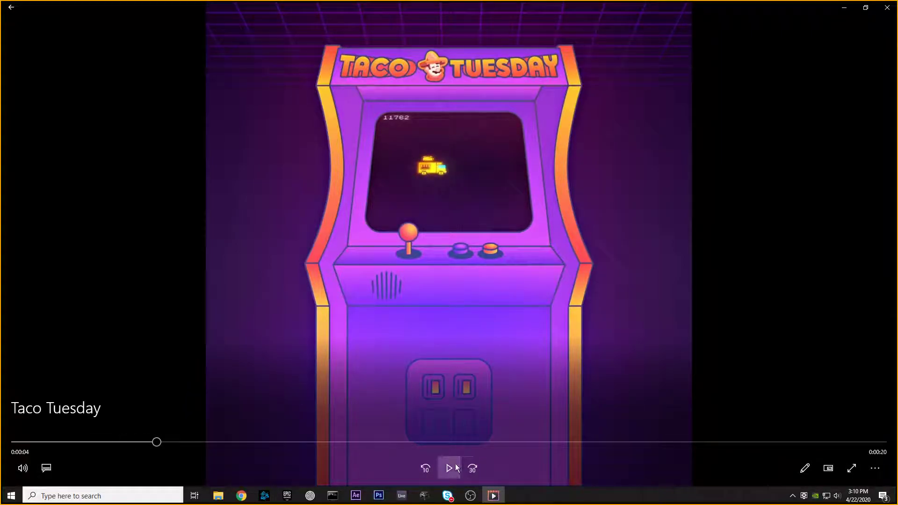
click(456, 464)
click(383, 119)
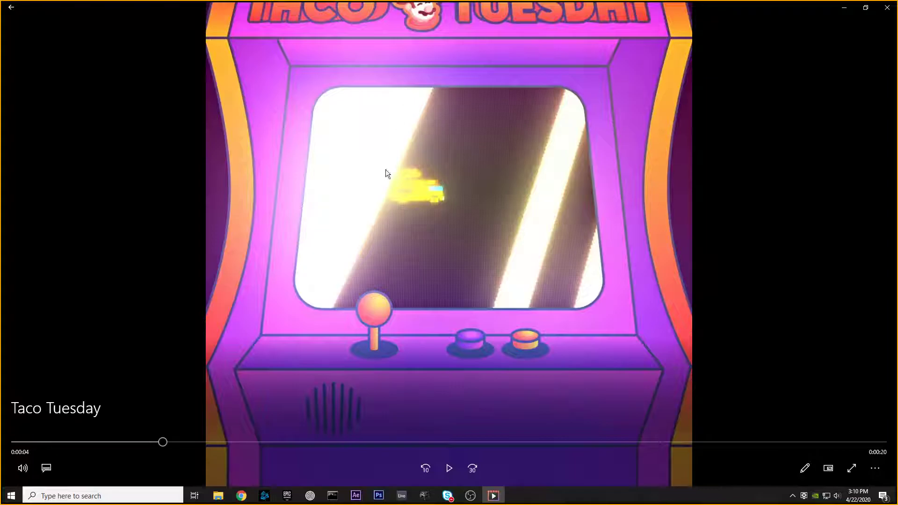
mouse_move(166, 442)
mouse_down()
mouse_move(183, 443)
mouse_move(163, 445)
mouse_up()
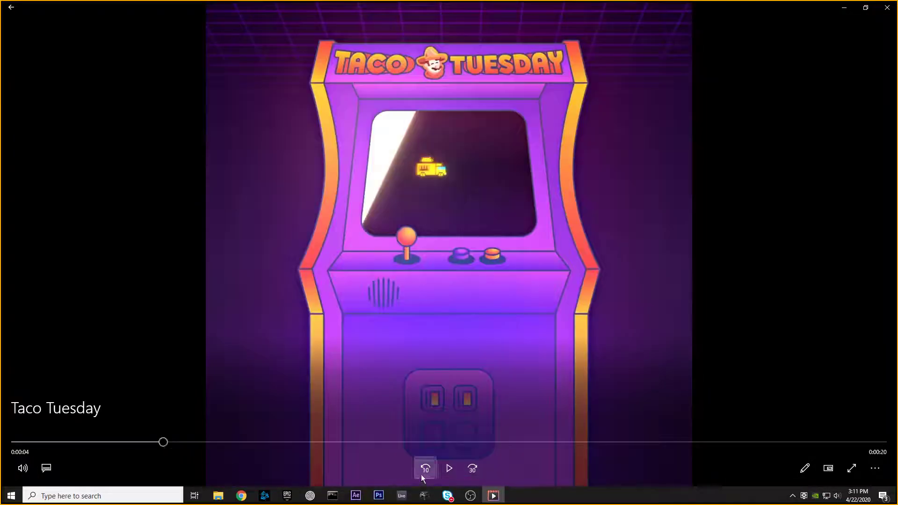
click(450, 469)
click(449, 468)
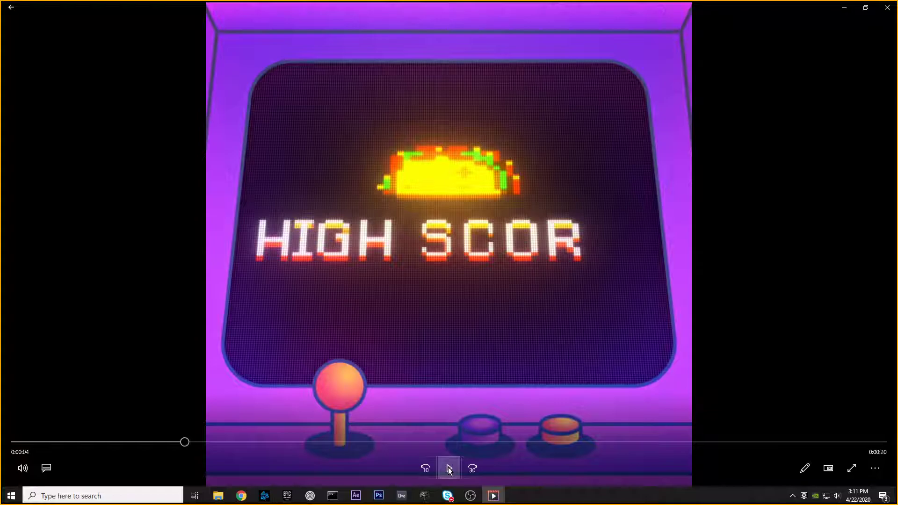
Replay the reference video from about three seconds to examine the transition from gameplay into the high score screen
drag(185, 442, 146, 442)
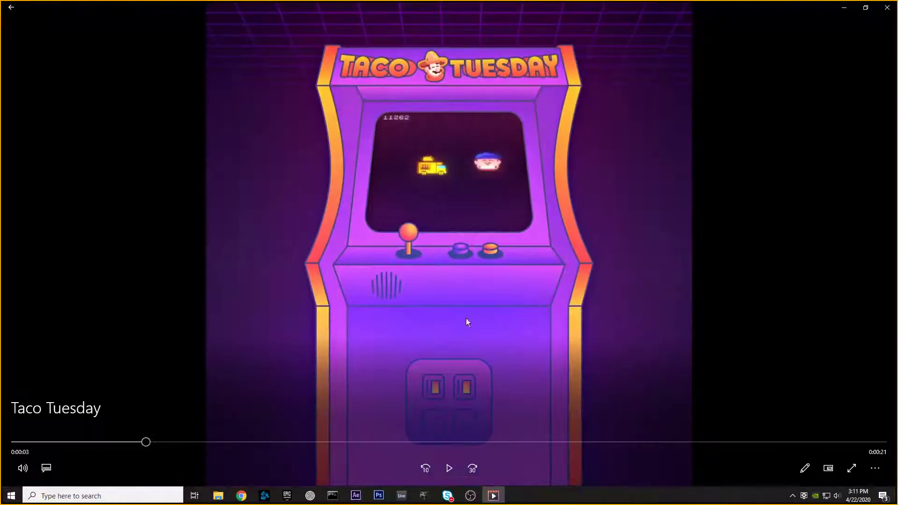
click(449, 468)
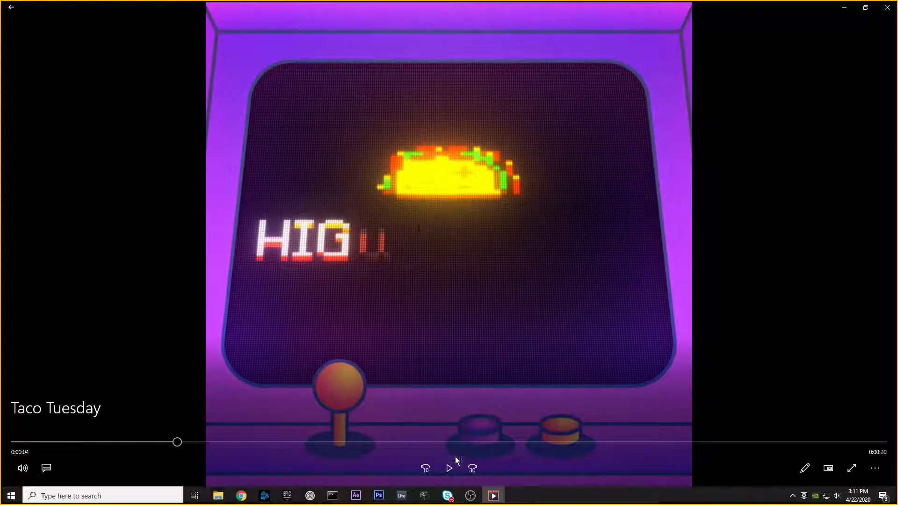
click(449, 468)
click(448, 468)
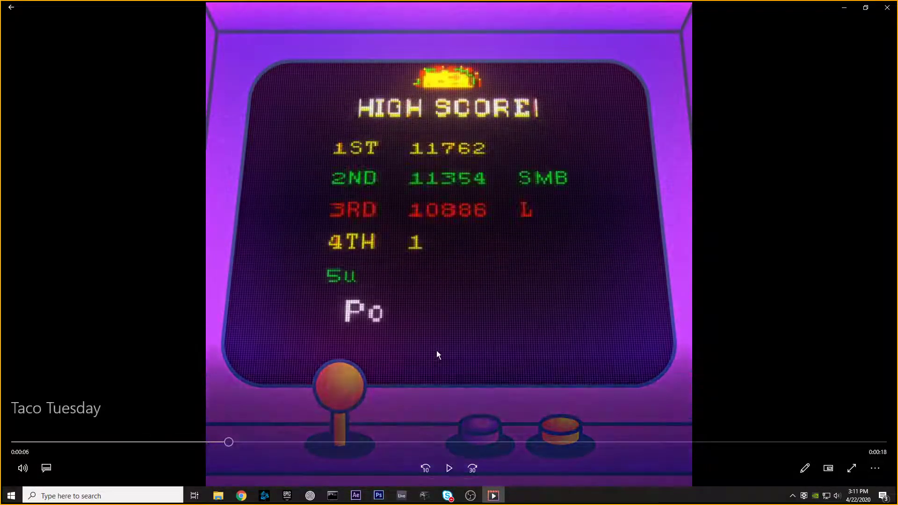
click(207, 433)
click(459, 469)
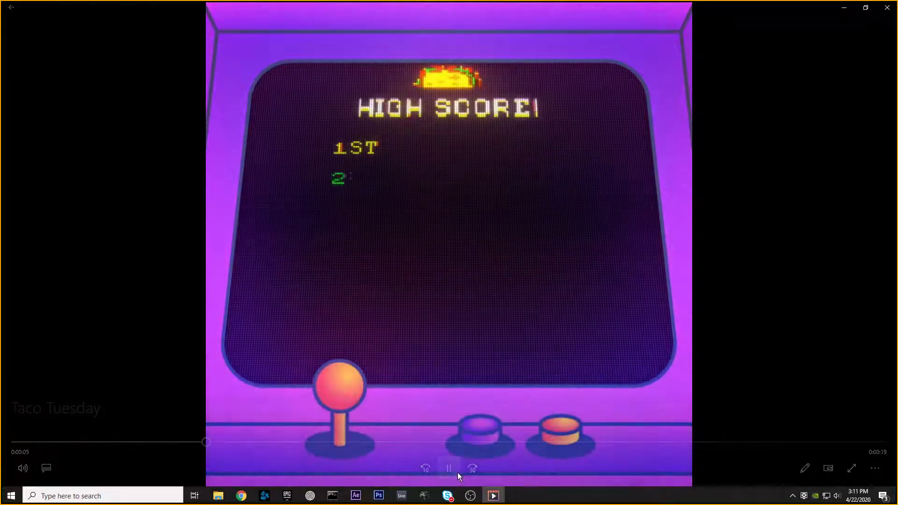
click(161, 442)
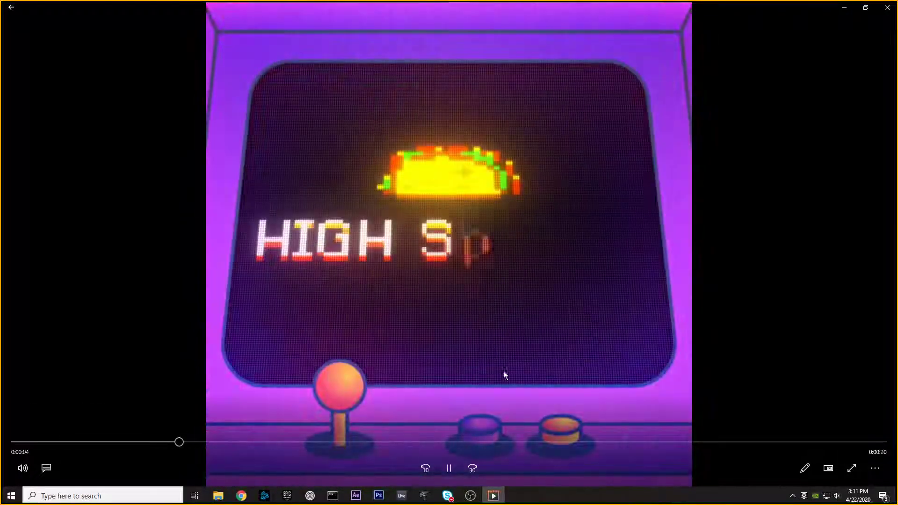
click(449, 463)
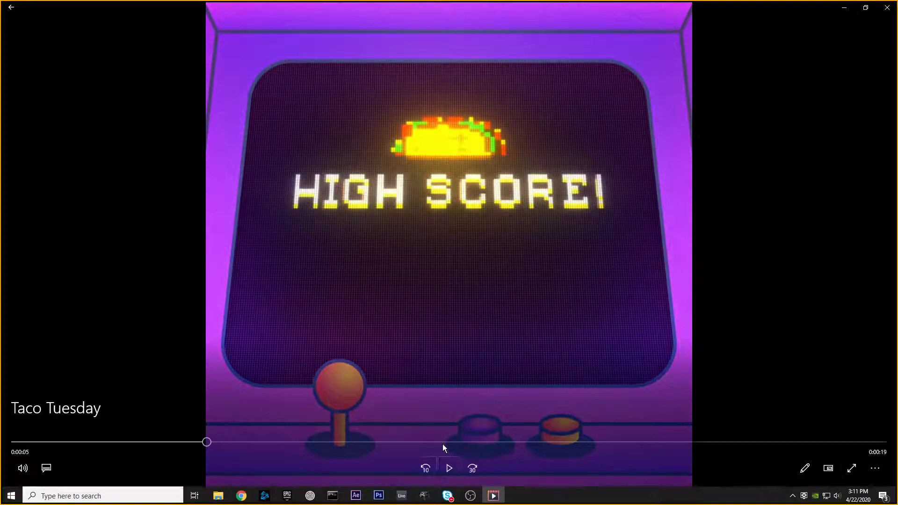
Close the reference video, switch to After Effects, and set the Screen composition's current time to 0:00:00:00
double_click(555, 231)
double_click(794, 81)
click(885, 9)
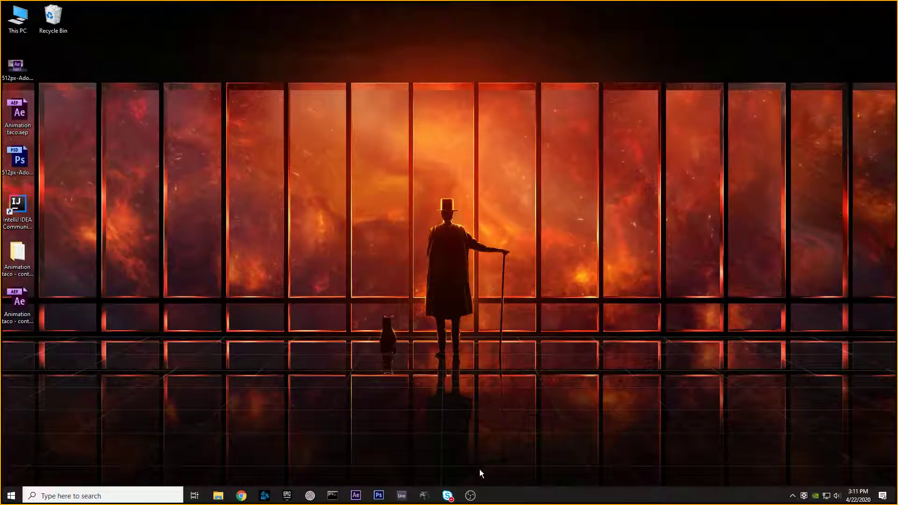
click(364, 497)
drag(341, 381, 249, 372)
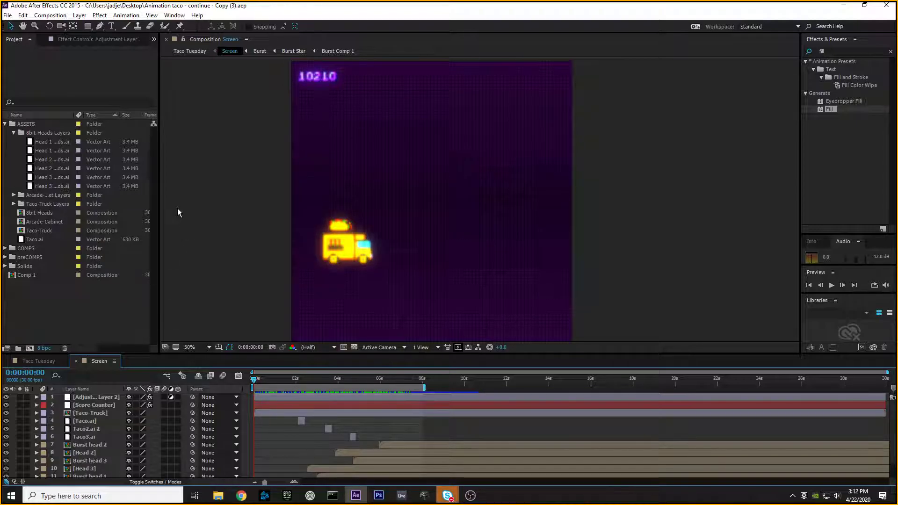
Create a composition-sized white solid named White Solid 1 above Adjustment Layer 2 in the Screen composition
click(111, 397)
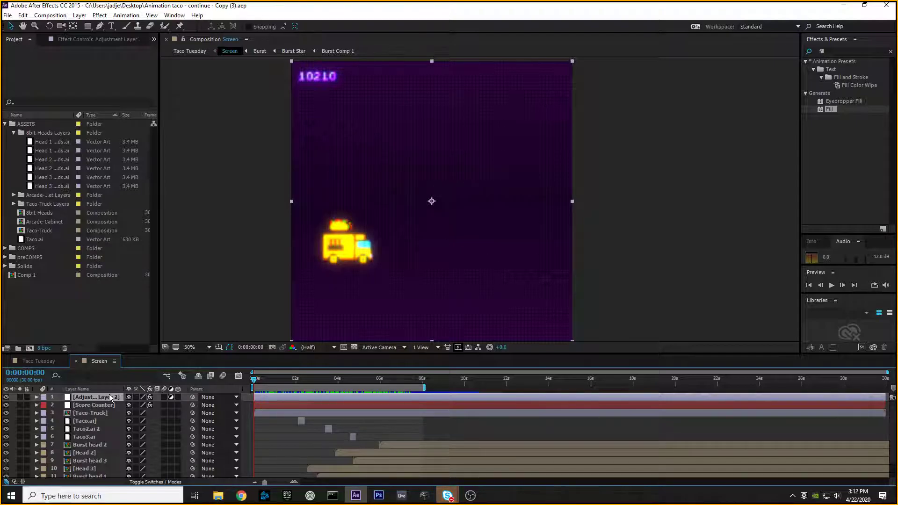
click(80, 16)
mouse_move(94, 27)
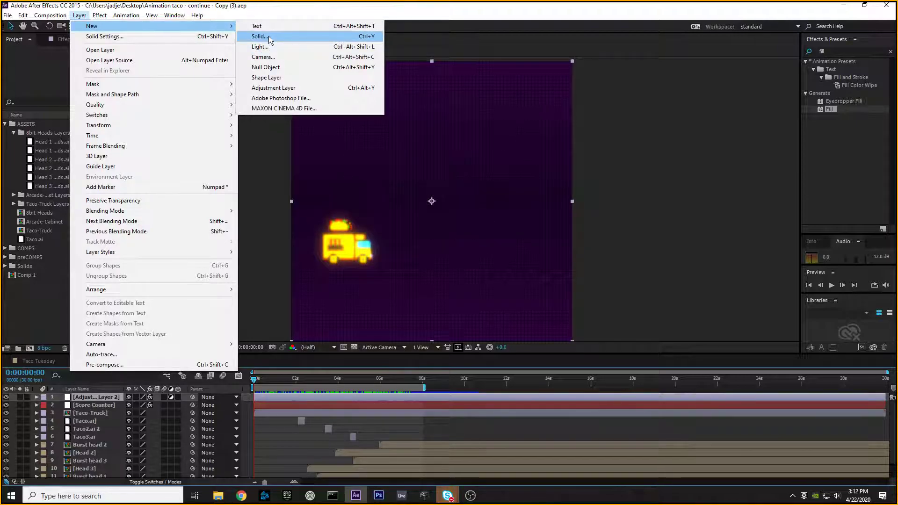
click(269, 36)
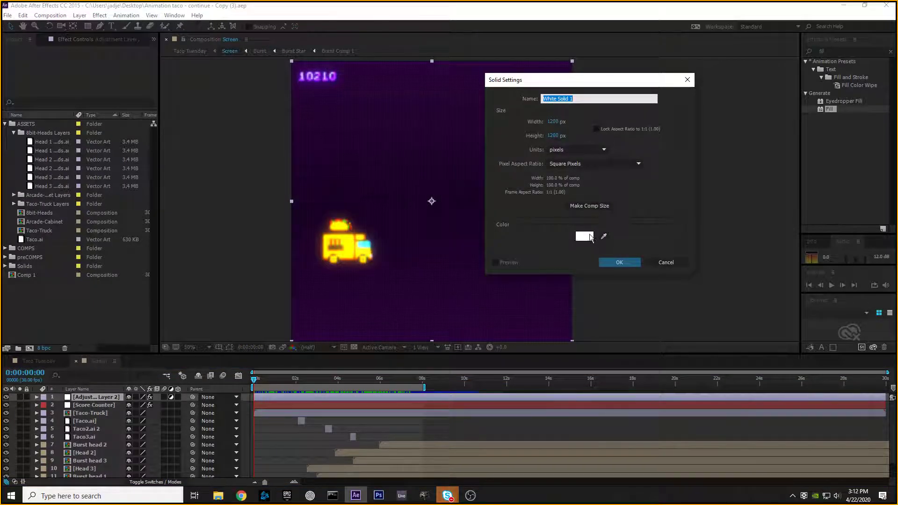
click(590, 207)
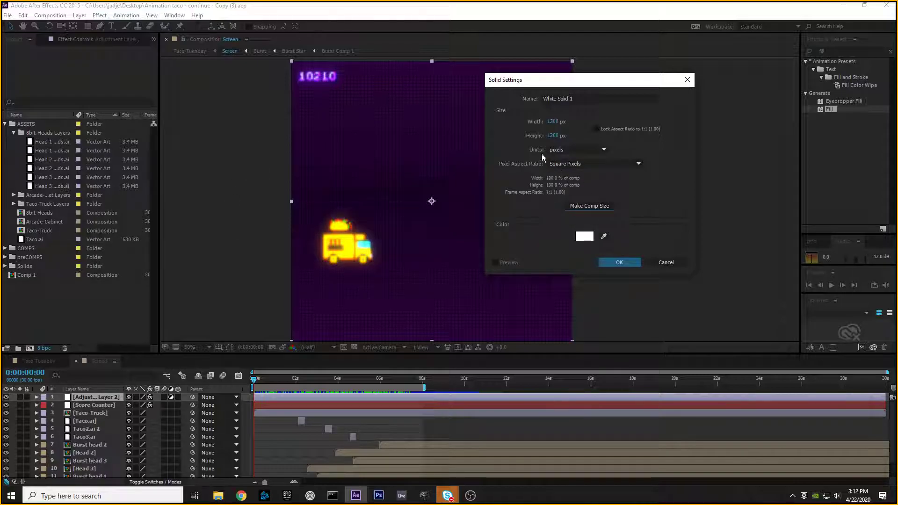
click(618, 262)
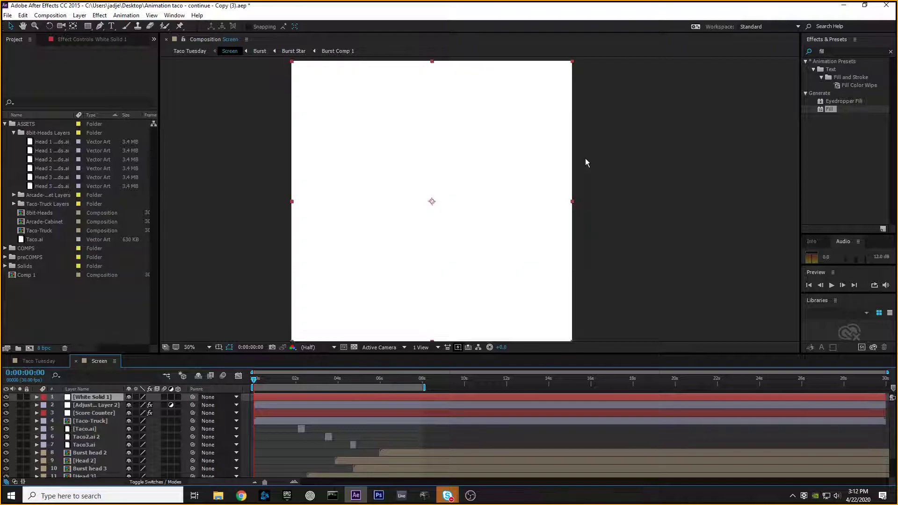
key(comma)
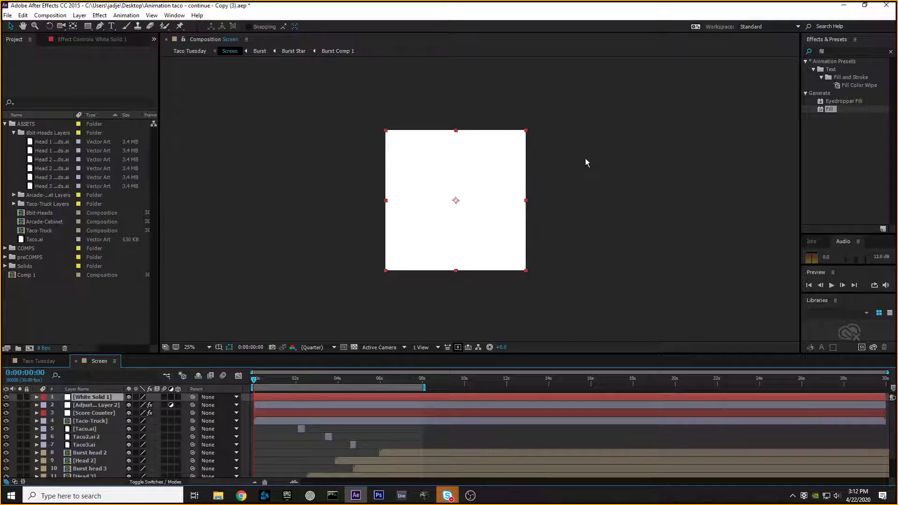
click(89, 29)
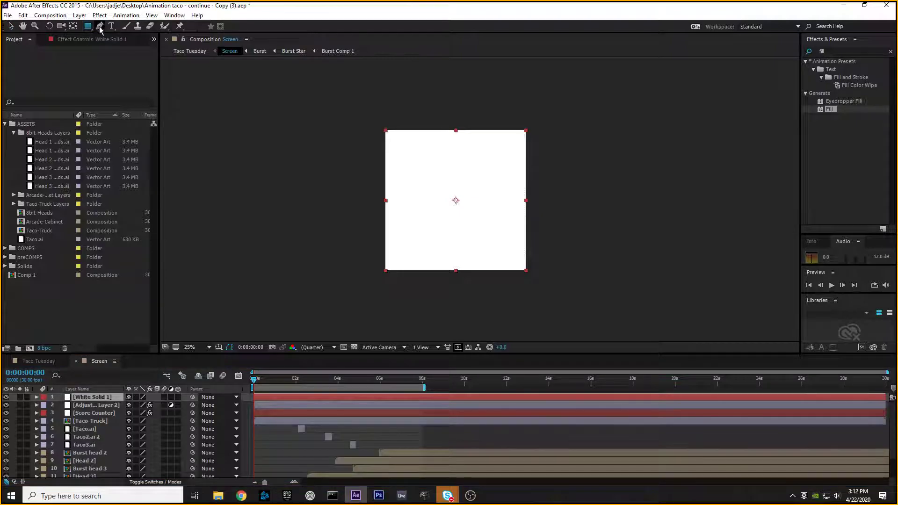
click(100, 26)
click(91, 34)
click(15, 39)
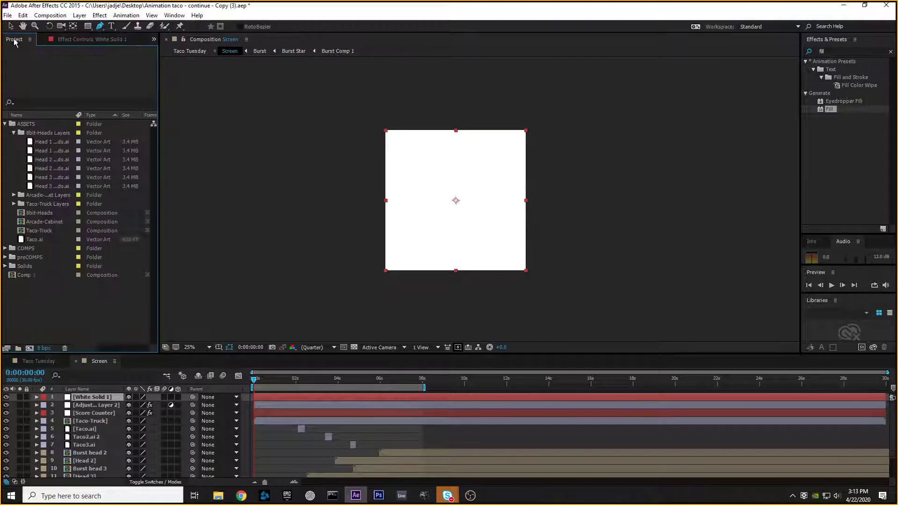
click(87, 27)
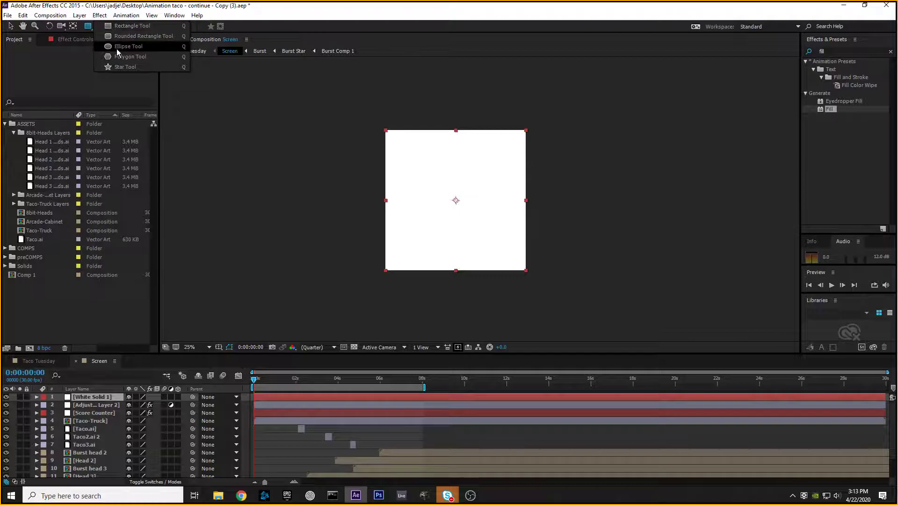
click(126, 26)
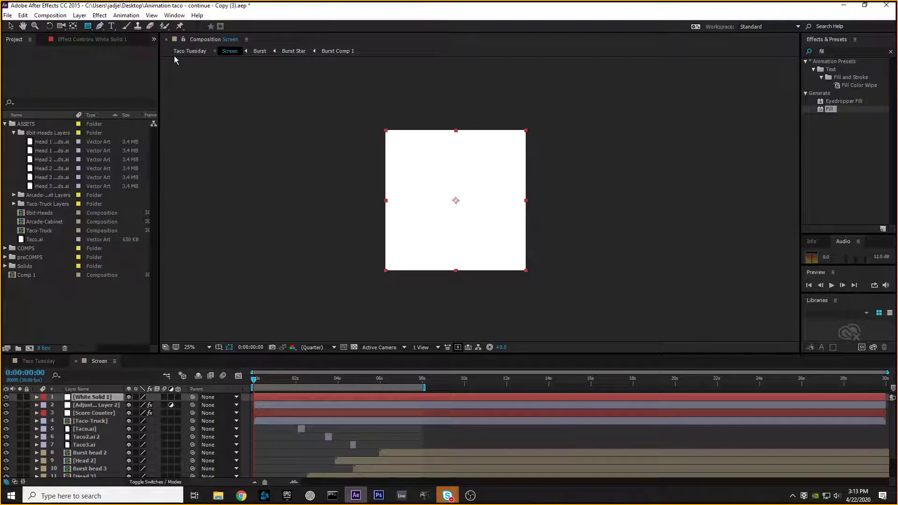
click(99, 27)
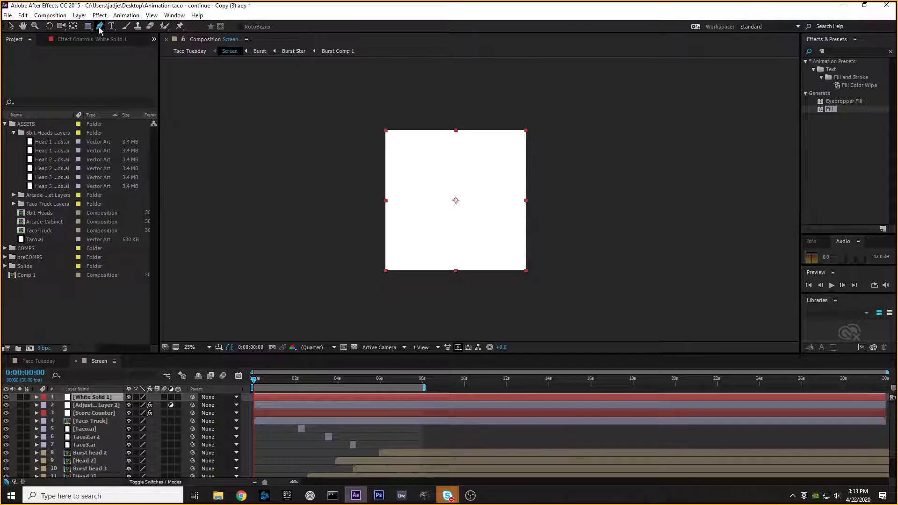
click(87, 27)
drag(407, 153, 506, 228)
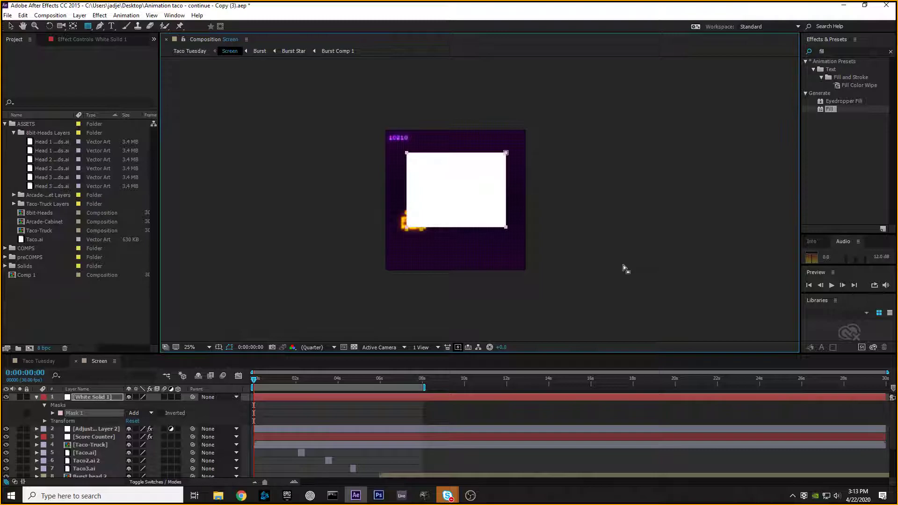
key(ctrl+z)
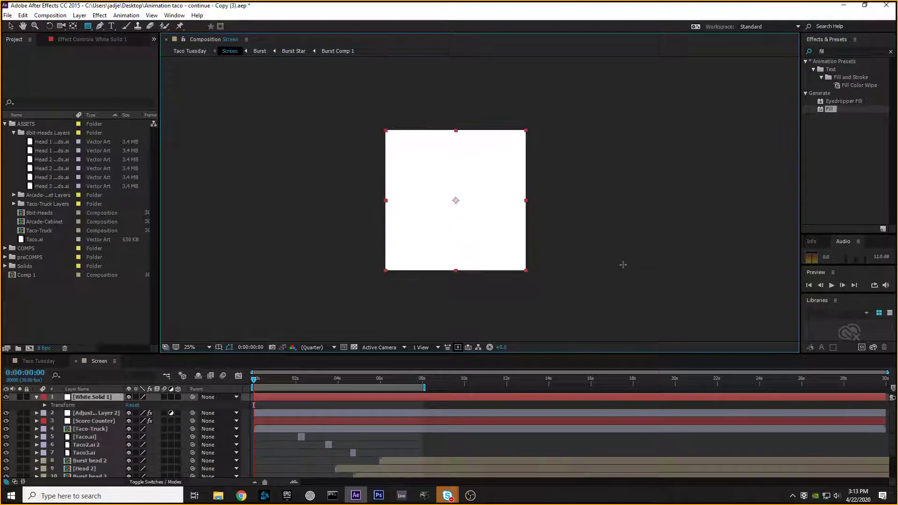
Draw a rectangular mask with the Rectangle tool on White Solid 1, covering the middle area of the composition
click(114, 397)
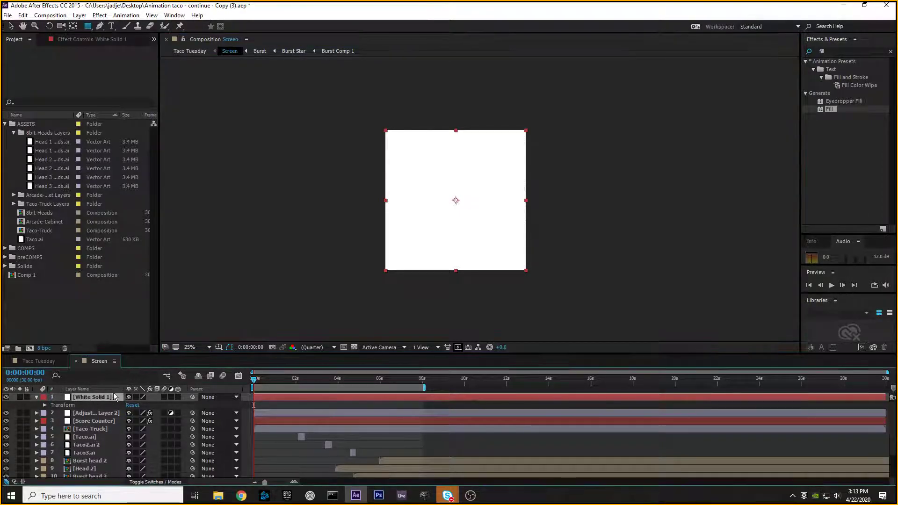
click(298, 297)
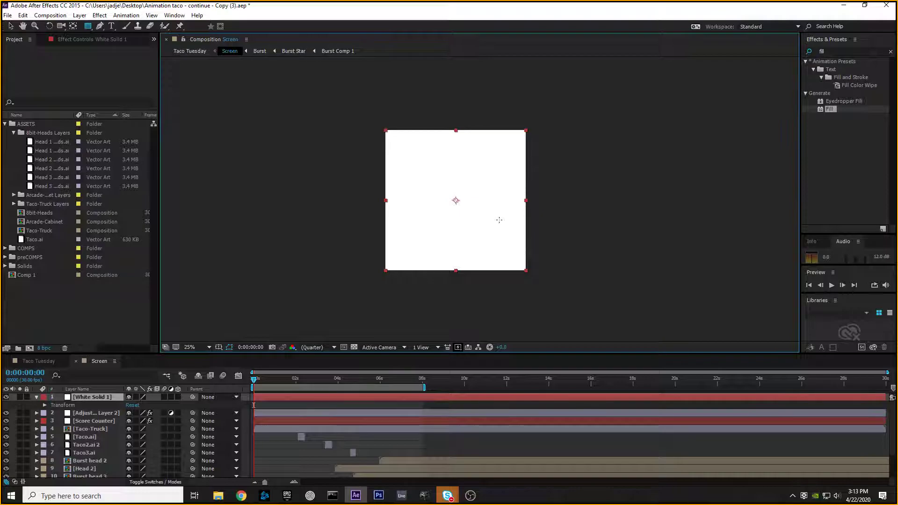
click(107, 396)
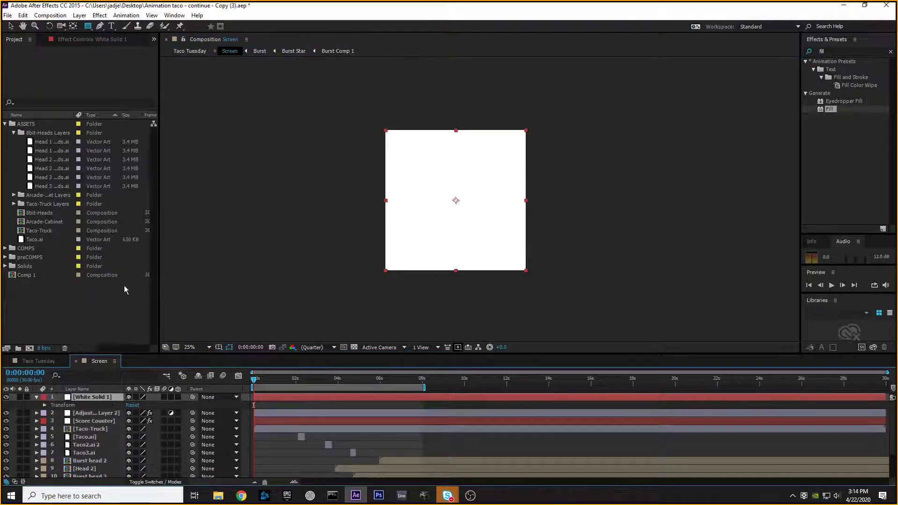
drag(90, 26, 116, 29)
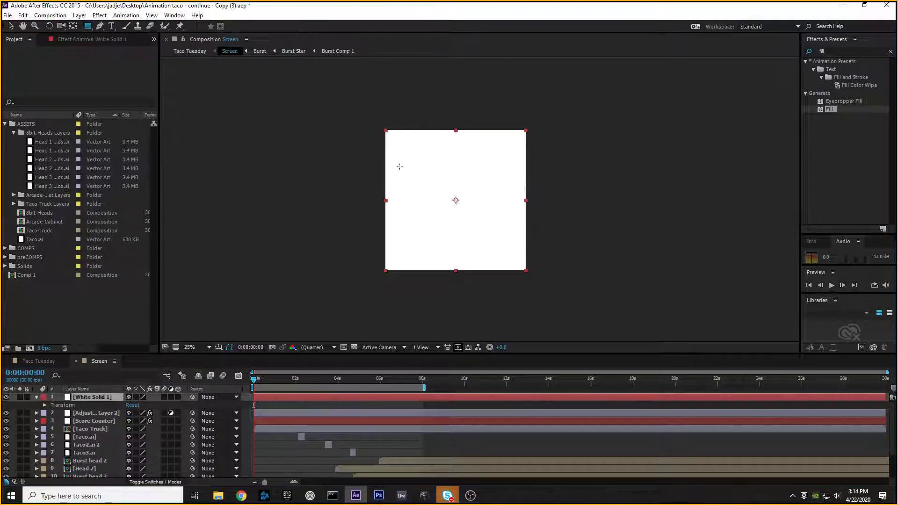
drag(400, 151, 505, 229)
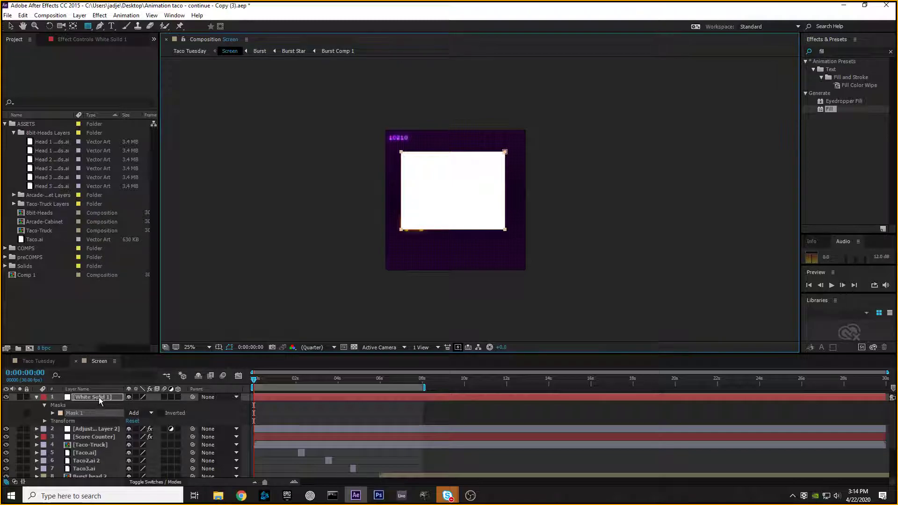
click(44, 405)
click(45, 406)
click(44, 421)
click(45, 421)
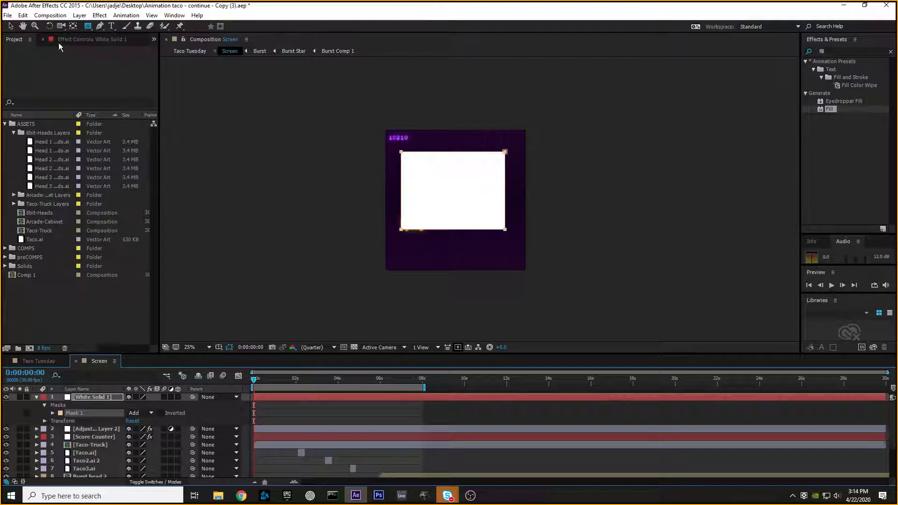
Try narrowing the mask from its right edge and rotating it with the free transform box, undoing each change
click(14, 30)
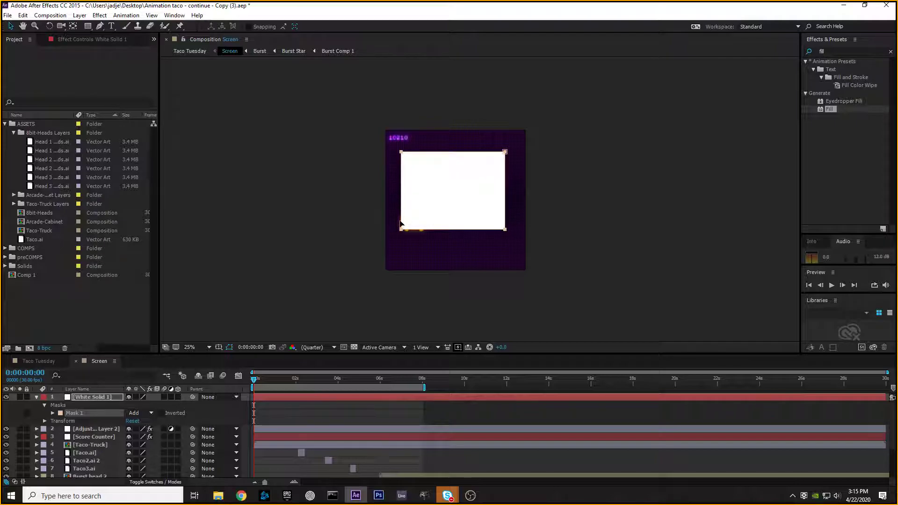
click(401, 186)
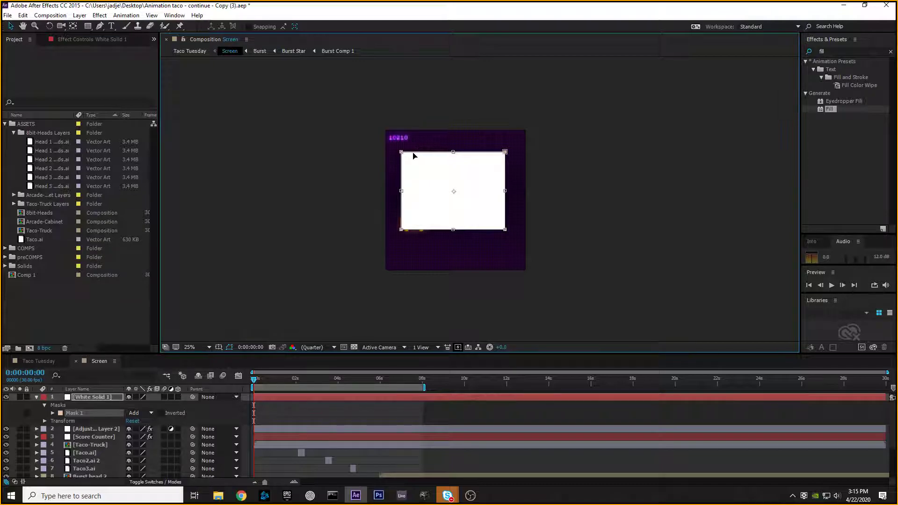
mouse_move(401, 152)
mouse_down()
mouse_move(365, 106)
mouse_move(419, 164)
mouse_move(386, 121)
mouse_move(400, 151)
mouse_up()
drag(505, 191, 464, 190)
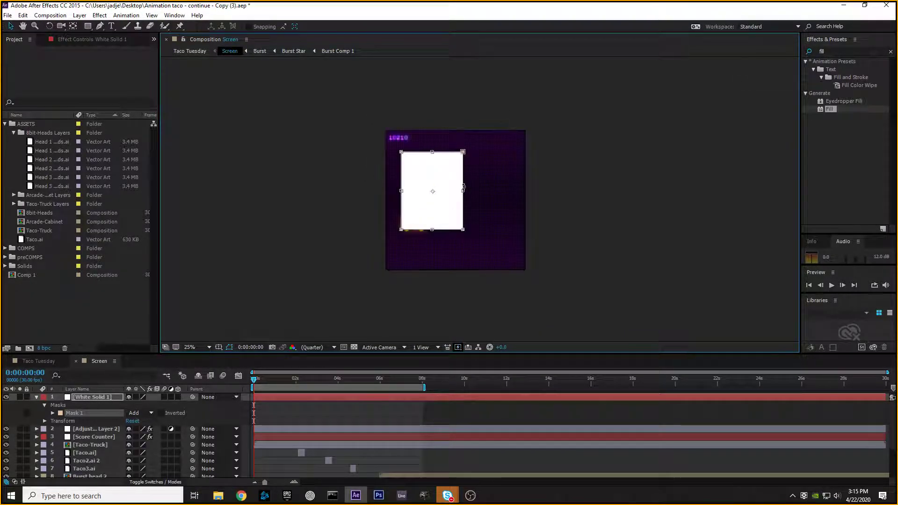
key(ctrl+z)
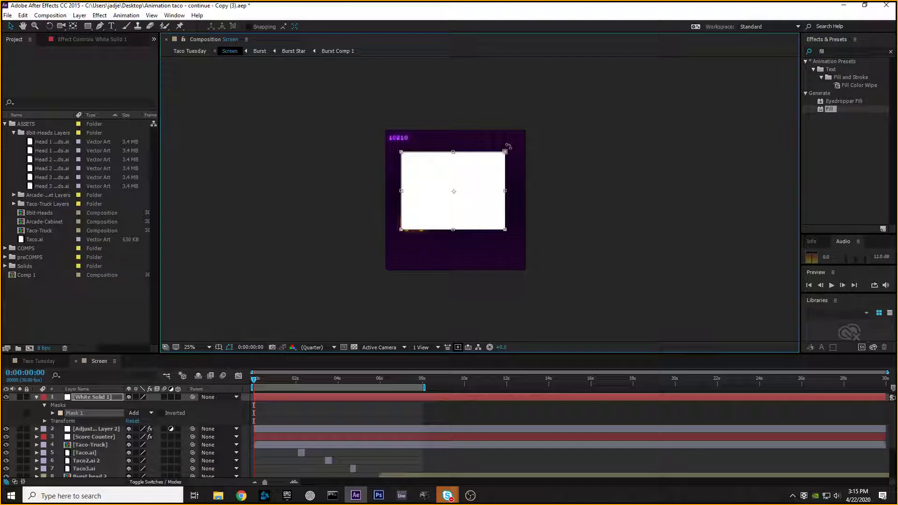
drag(509, 146, 518, 211)
key(ctrl+z)
Nudge the rectangular mask slightly, pull its left edge inward, and leave free transform
mouse_move(429, 188)
mouse_down()
mouse_move(417, 194)
mouse_move(415, 181)
mouse_move(419, 201)
mouse_move(426, 184)
mouse_up()
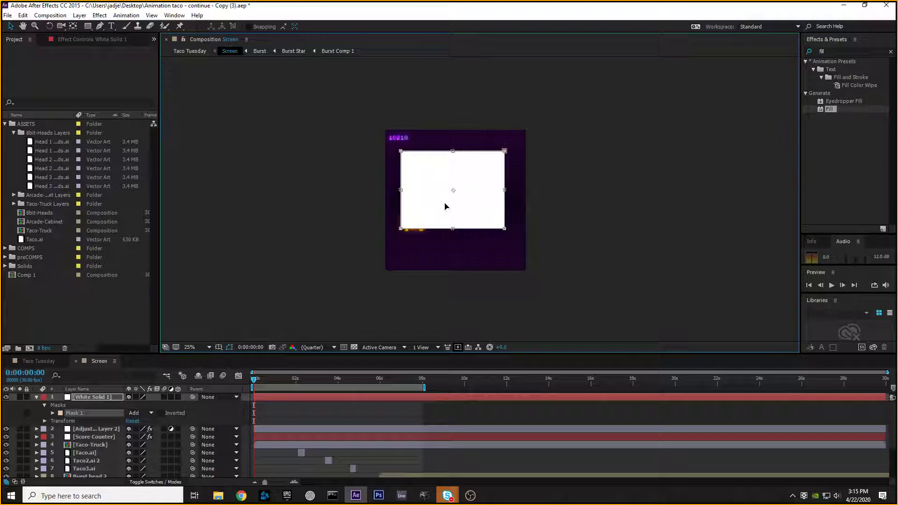
drag(401, 190, 408, 189)
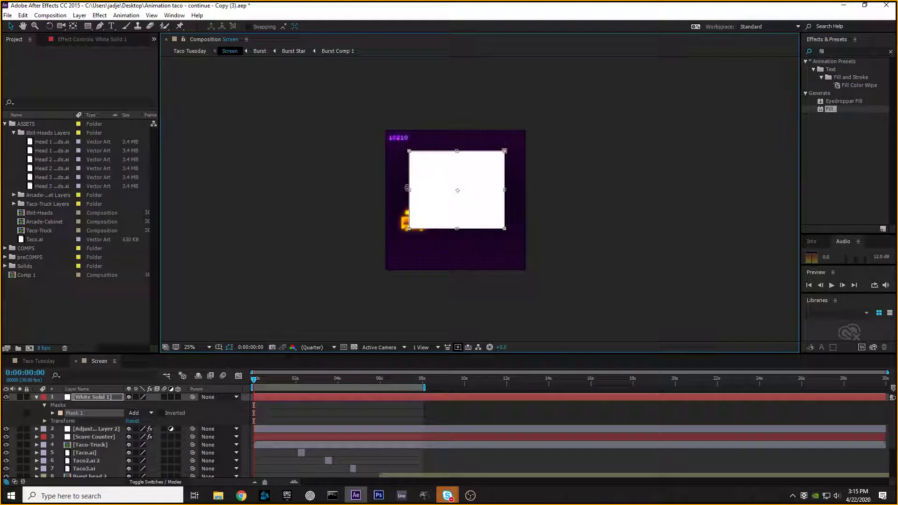
drag(409, 151, 408, 150)
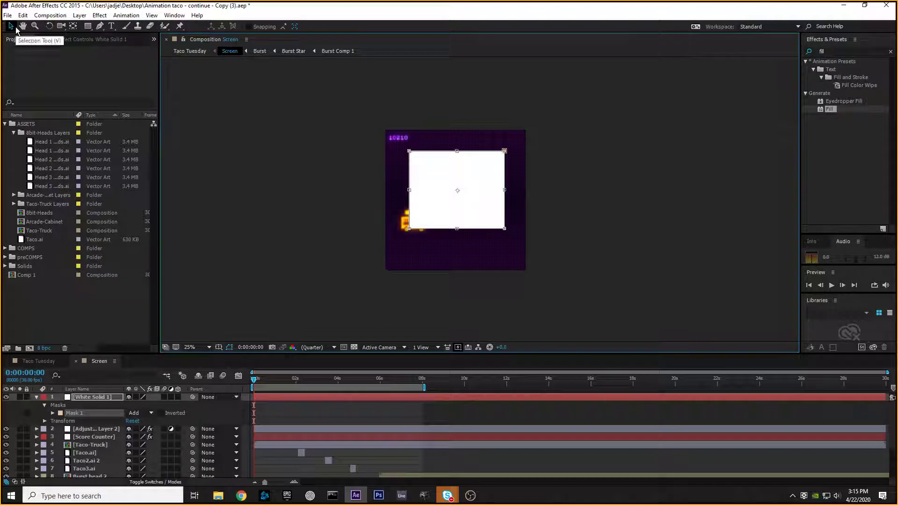
key(Escape)
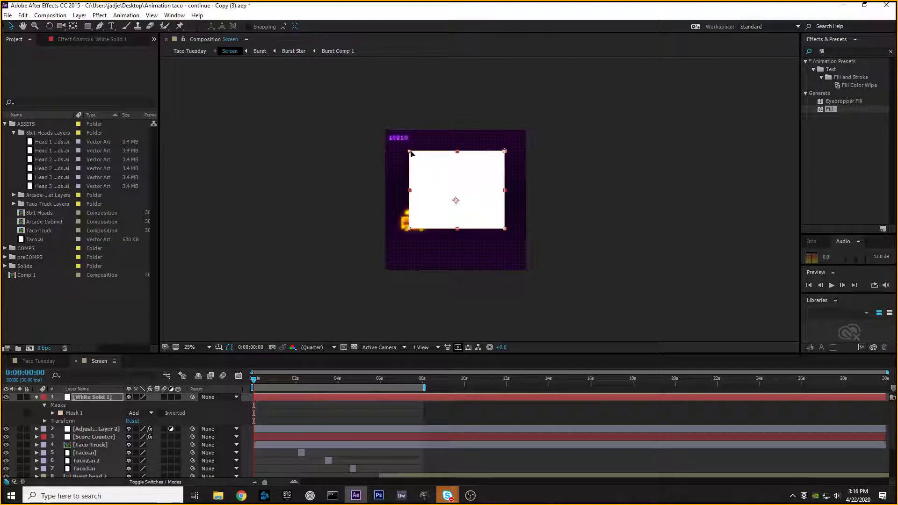
Try moving the whole mask and its individual corner points on White Solid 1, and undo the changes
mouse_move(410, 152)
mouse_down()
mouse_move(426, 164)
mouse_move(414, 201)
mouse_move(410, 151)
mouse_up()
click(506, 154)
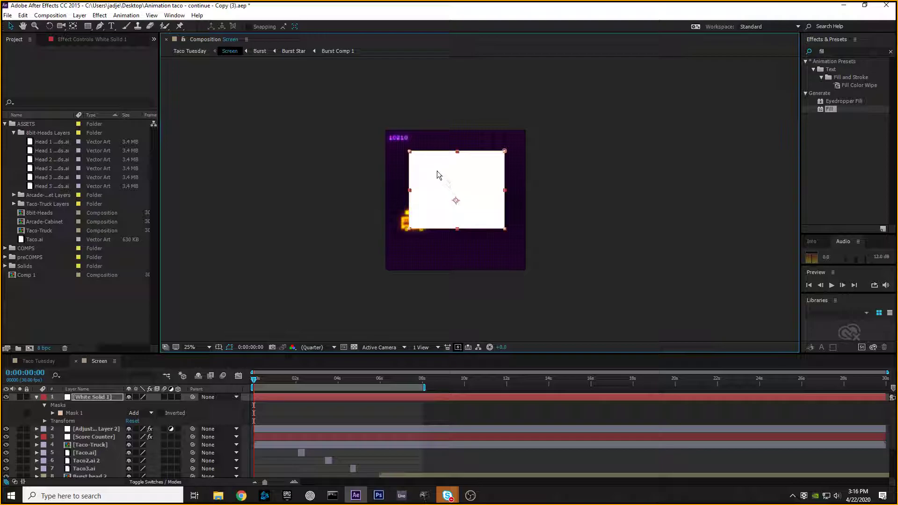
click(410, 151)
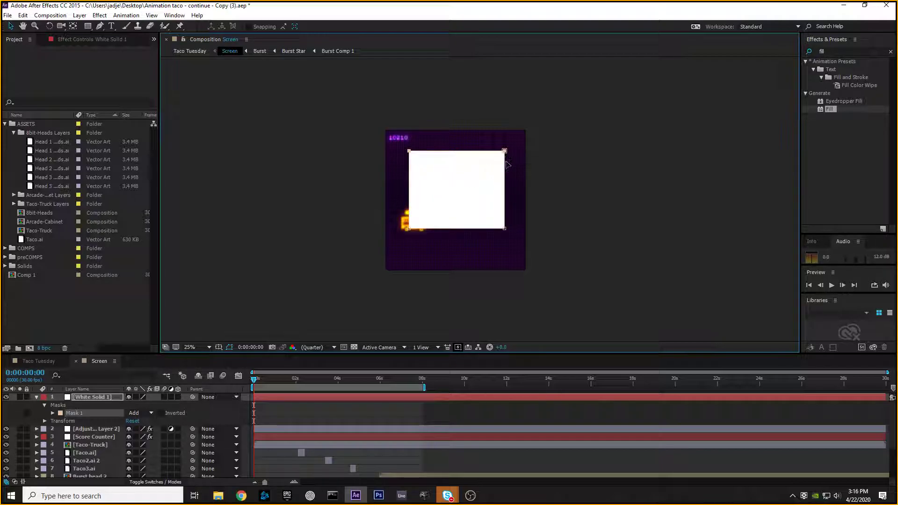
drag(501, 155, 517, 184)
key(ctrl+z)
click(428, 174)
drag(410, 234, 454, 168)
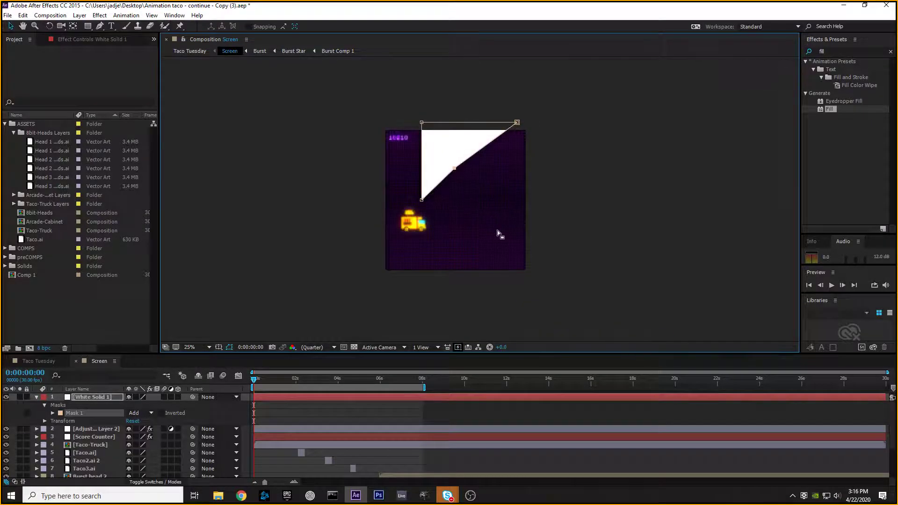
key(ctrl+z)
key(ctrl+z)
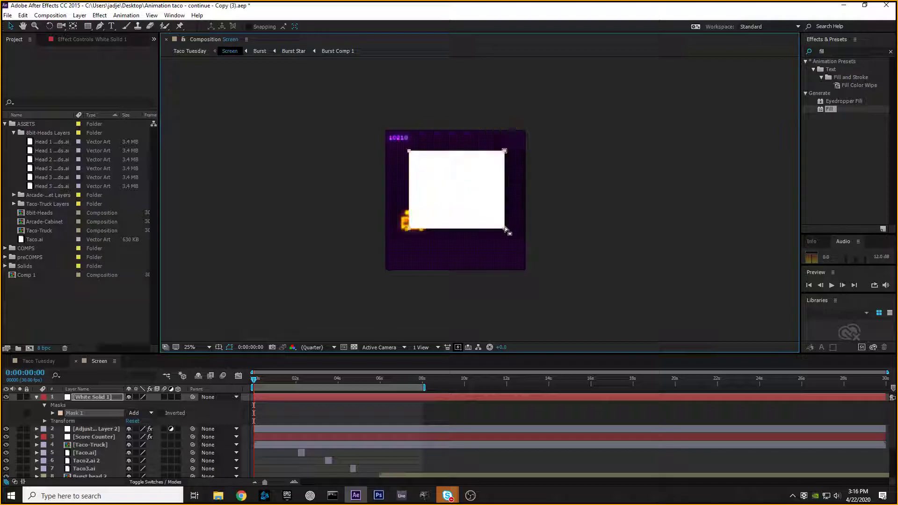
Keyframe Mask 1's path at 0:00:00:00, and reshape its four corners into a tall slanted diamond at 0:00:04:02
click(52, 413)
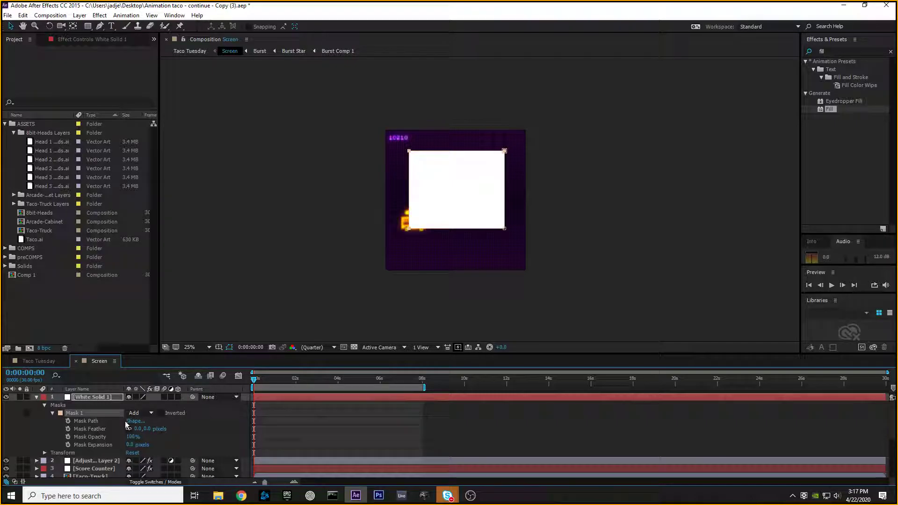
click(68, 421)
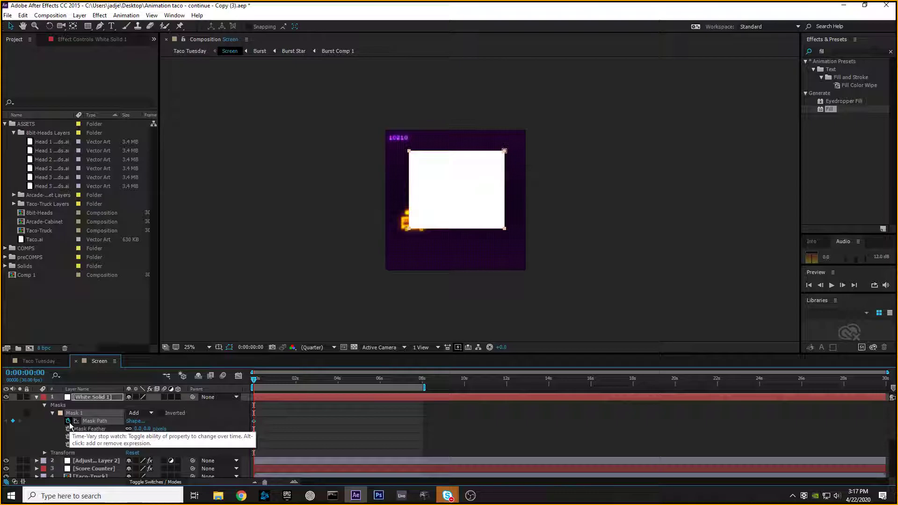
drag(254, 378, 339, 378)
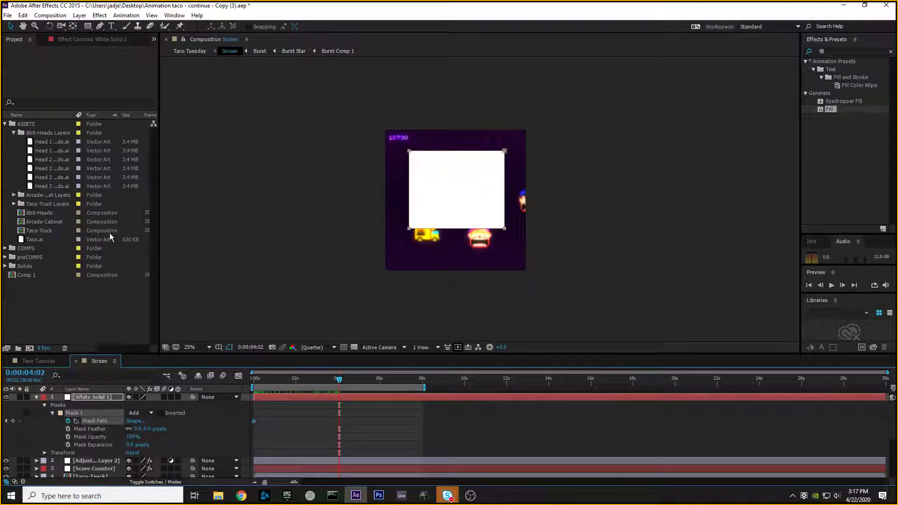
click(10, 27)
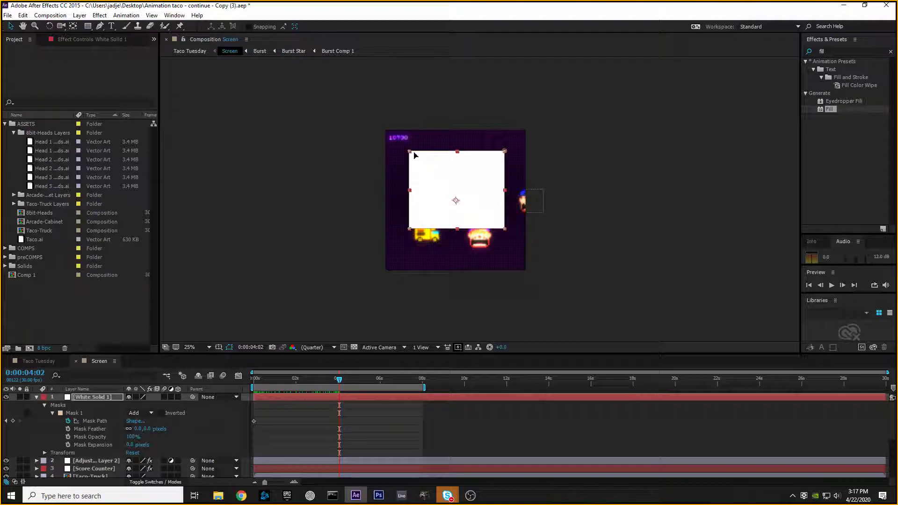
drag(410, 153, 436, 181)
drag(504, 150, 504, 87)
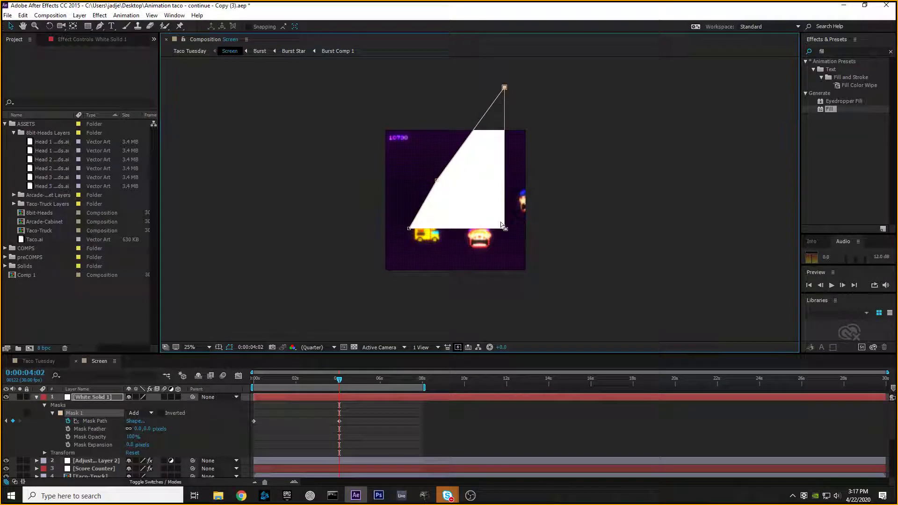
drag(504, 229, 475, 200)
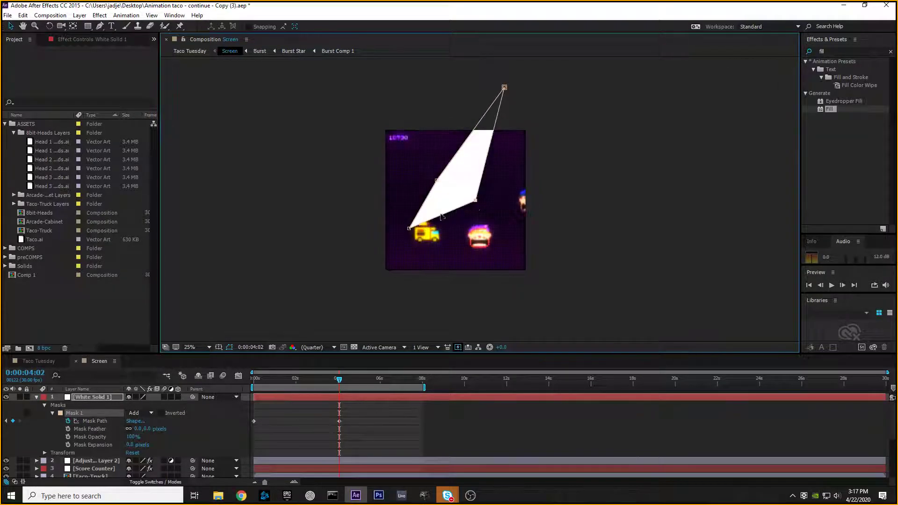
drag(410, 230, 413, 257)
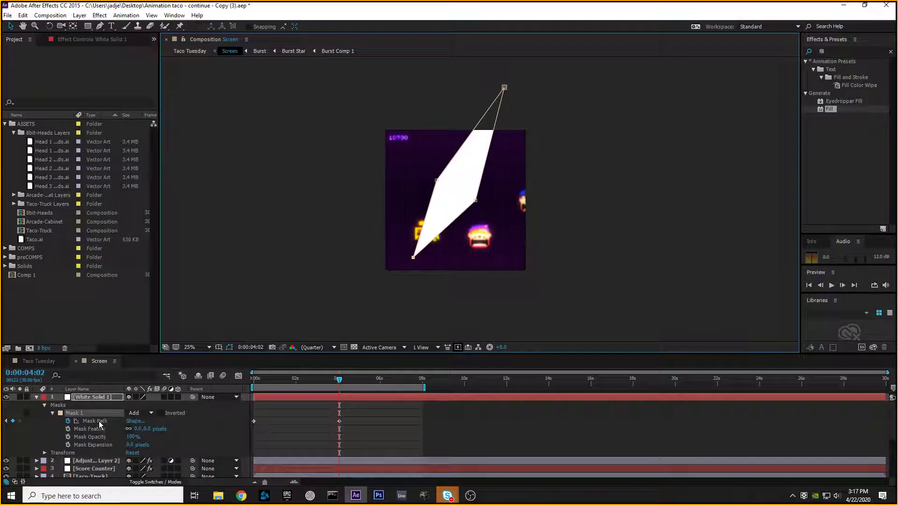
Preview the mask path animation from the start of the composition and return to 0:00:00:00
key(space)
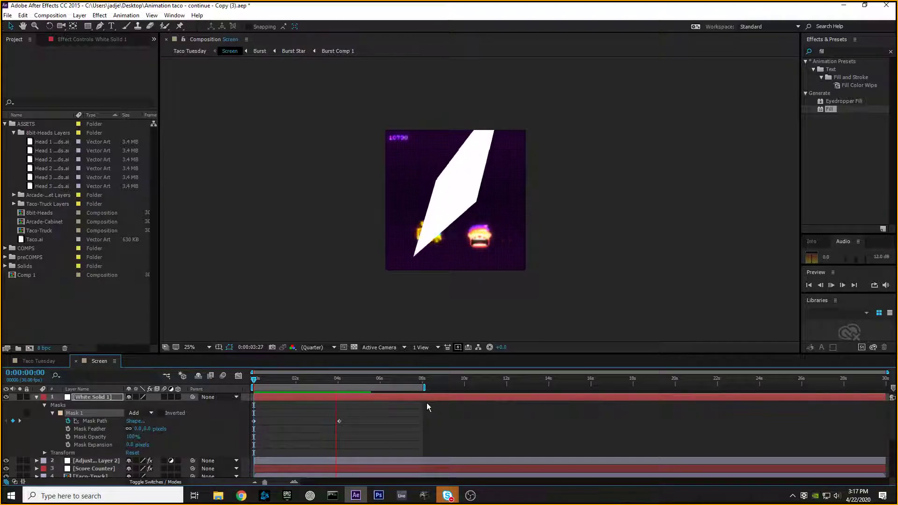
key(space)
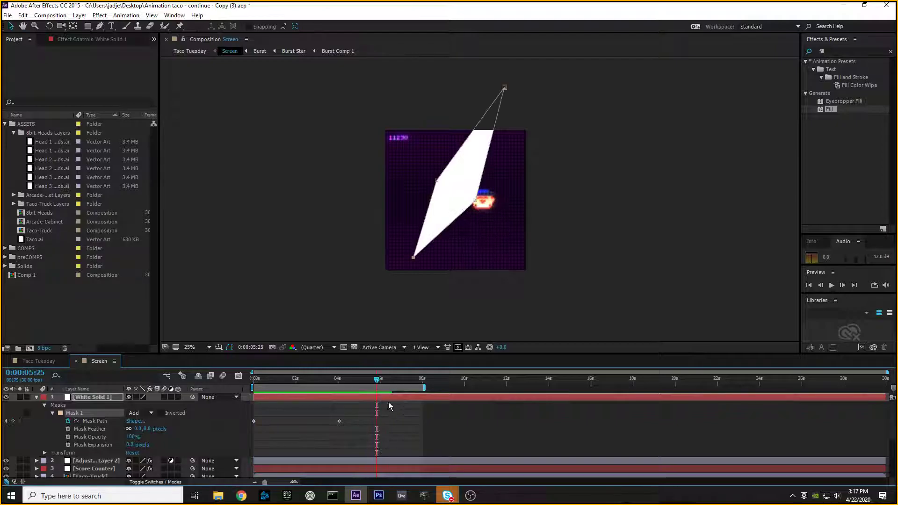
drag(377, 380, 237, 391)
key(space)
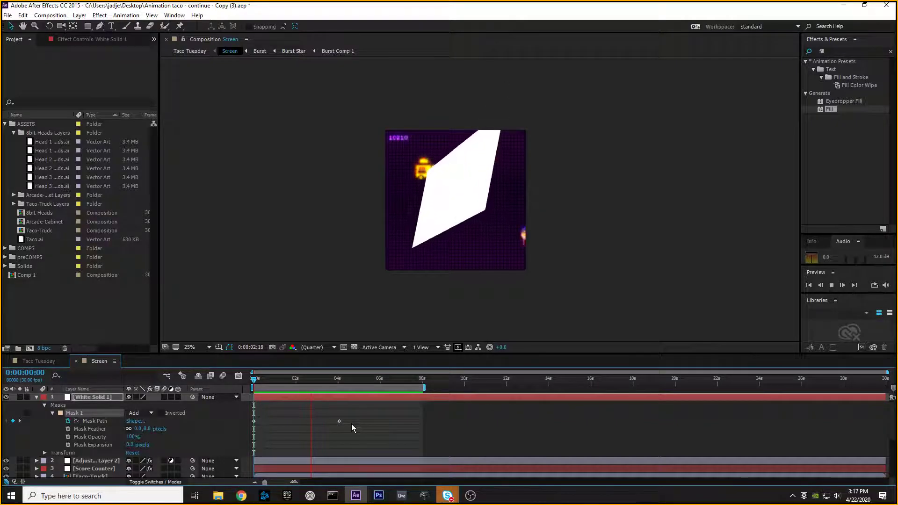
click(349, 381)
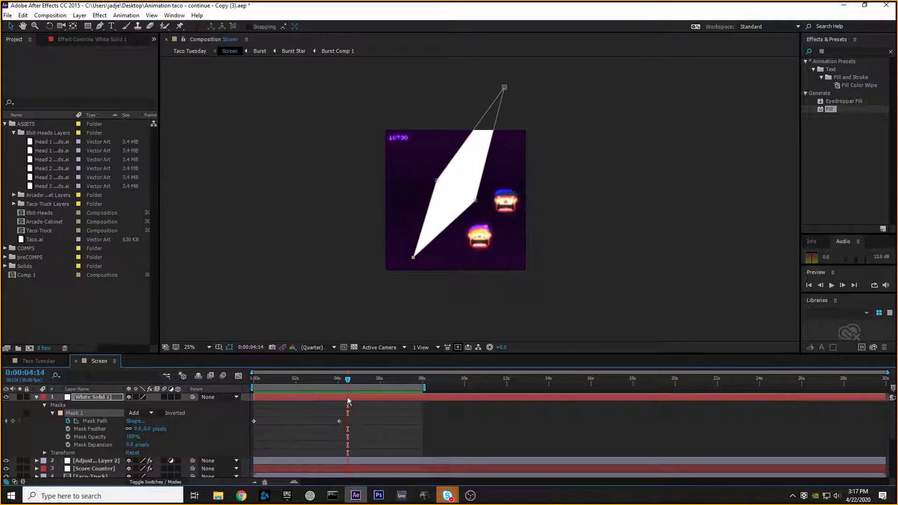
drag(348, 381, 200, 388)
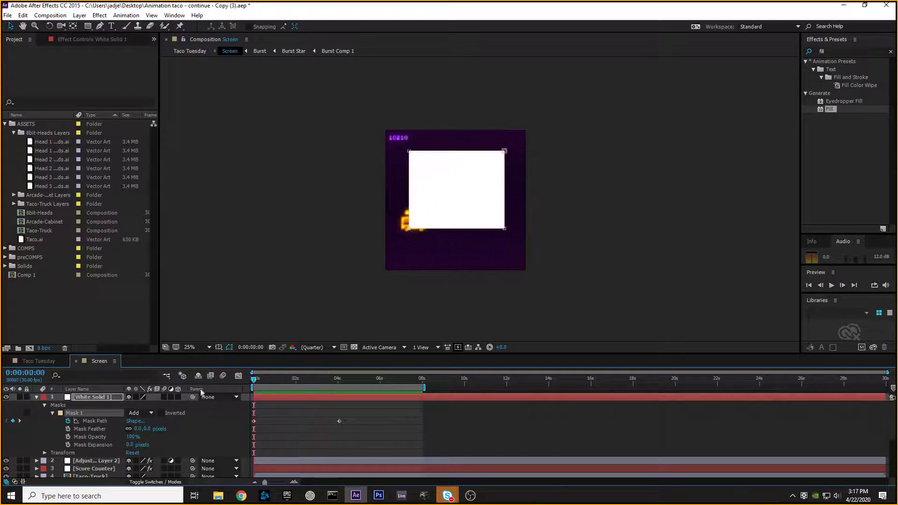
Remove the Mask Path keyframes and delete the White Solid 1 layer from the Screen composition
click(68, 421)
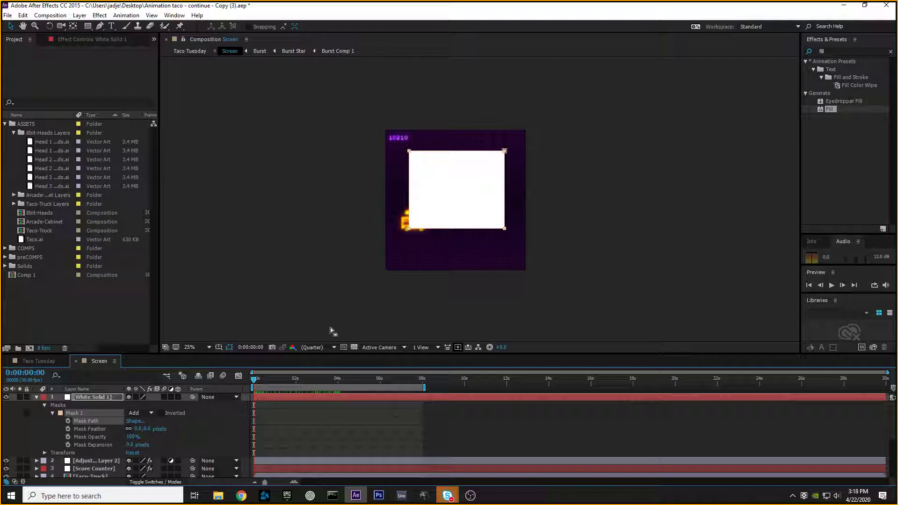
key(space)
key(space)
click(80, 398)
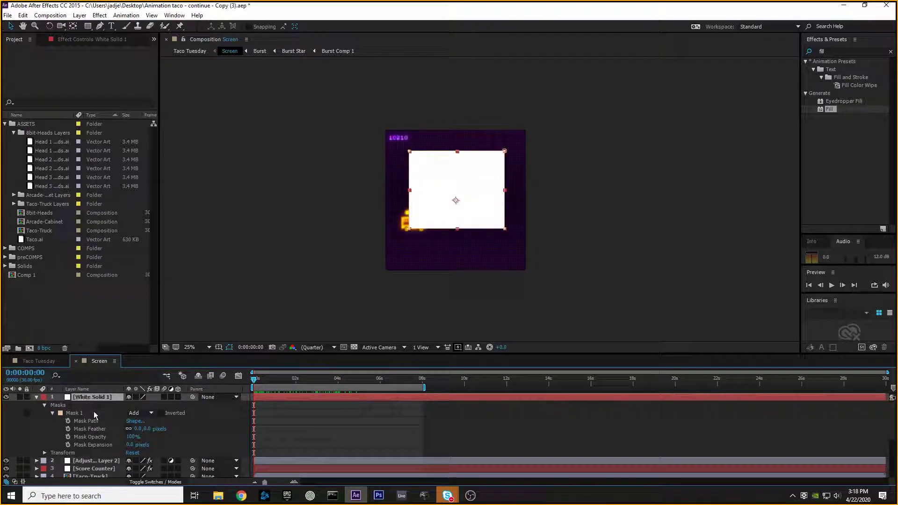
key(Delete)
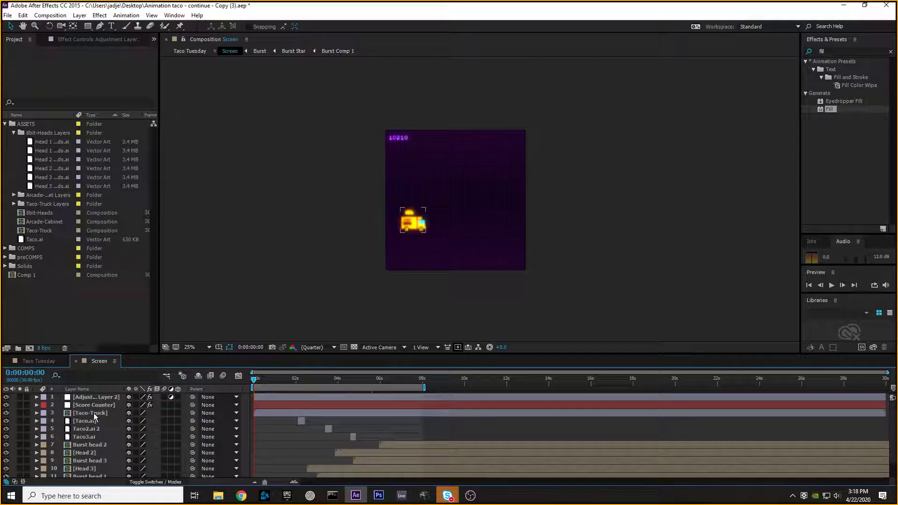
Create a white solid named Transition with a width of 1499 px in the Screen composition
click(336, 305)
click(80, 15)
mouse_move(98, 15)
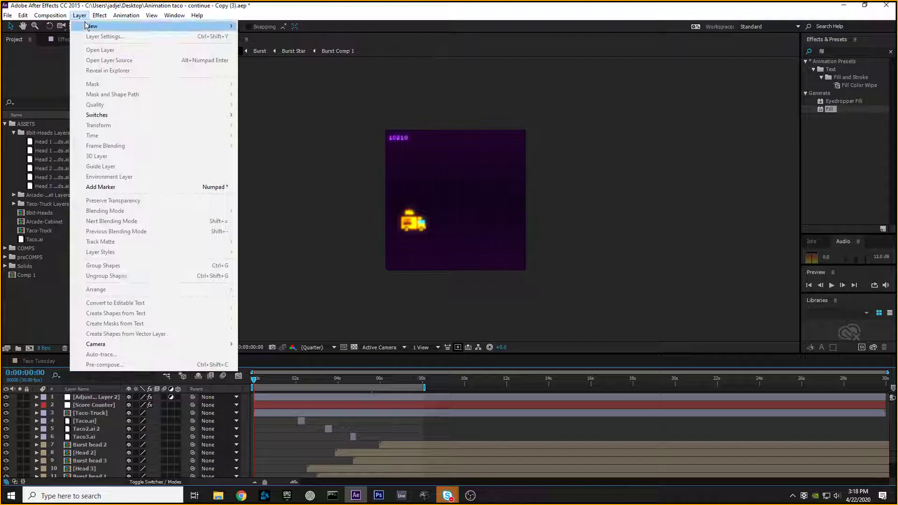
click(260, 37)
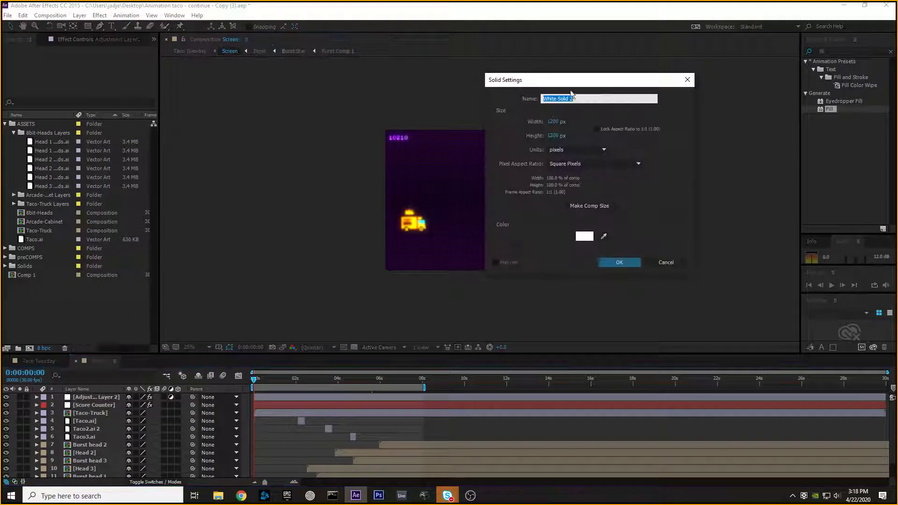
text(T)
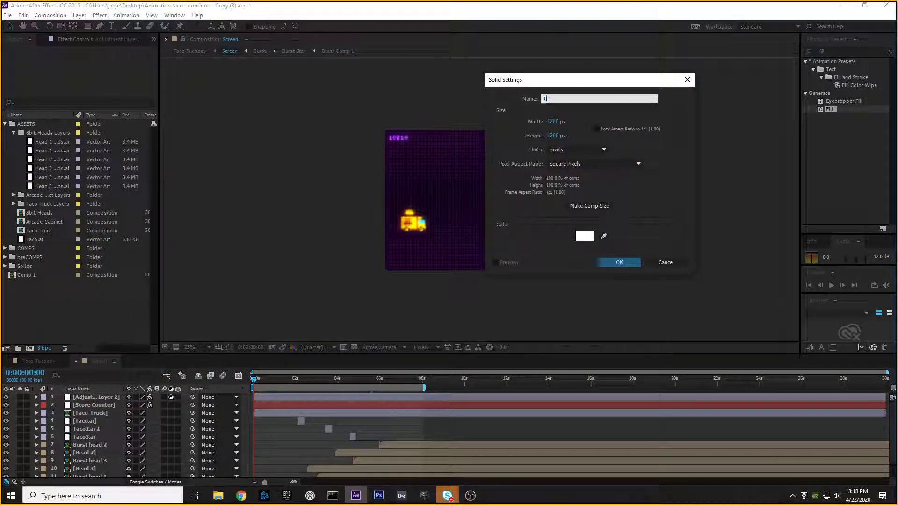
text(ransition)
click(585, 236)
drag(238, 218, 133, 151)
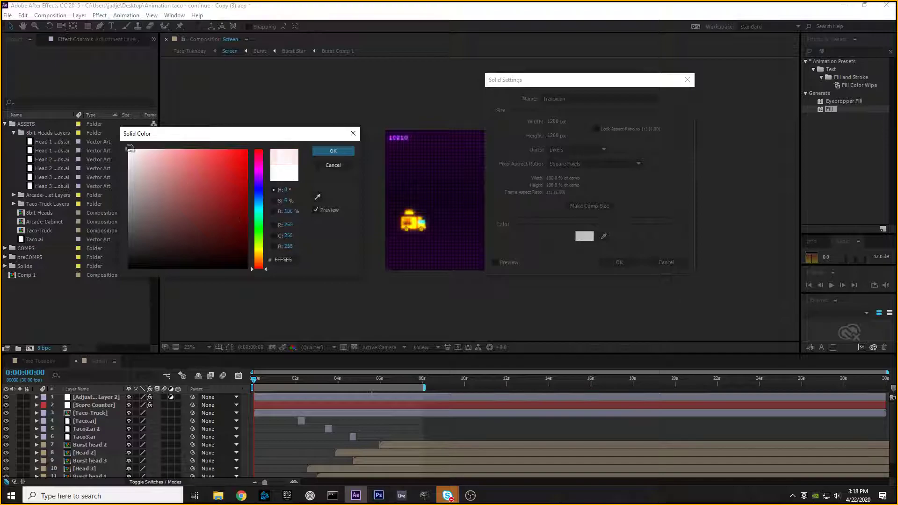
click(322, 150)
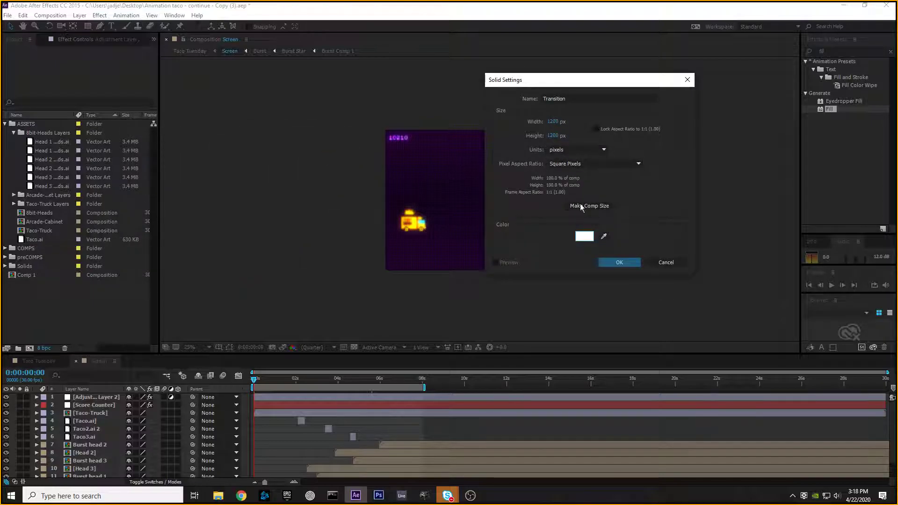
click(554, 123)
text(1499)
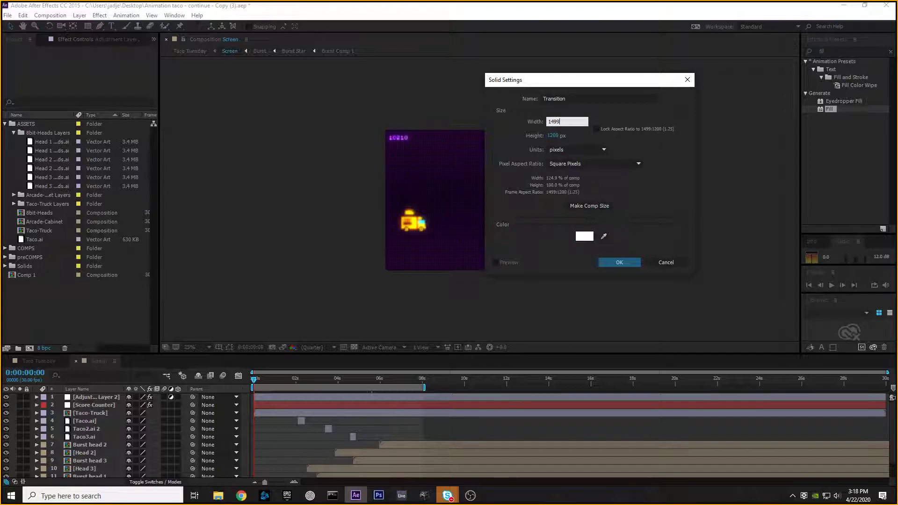
key(Return)
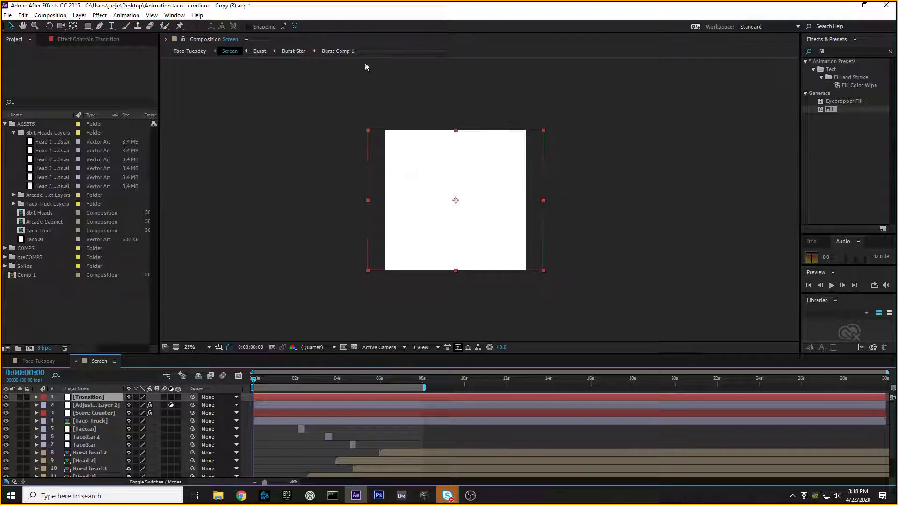
Delete the Transition solid from the Screen composition
key(Delete)
click(100, 15)
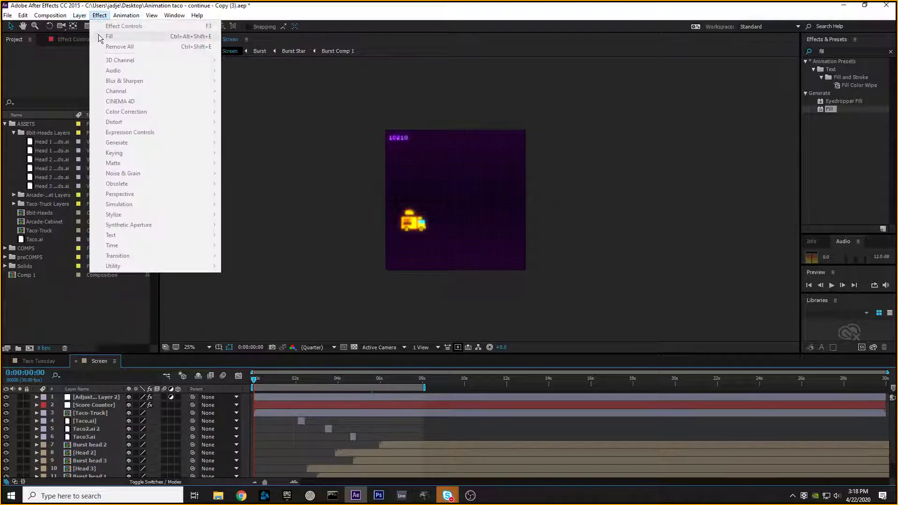
Create a white solid at the composition's size in the Screen composition
mouse_move(80, 15)
mouse_move(211, 26)
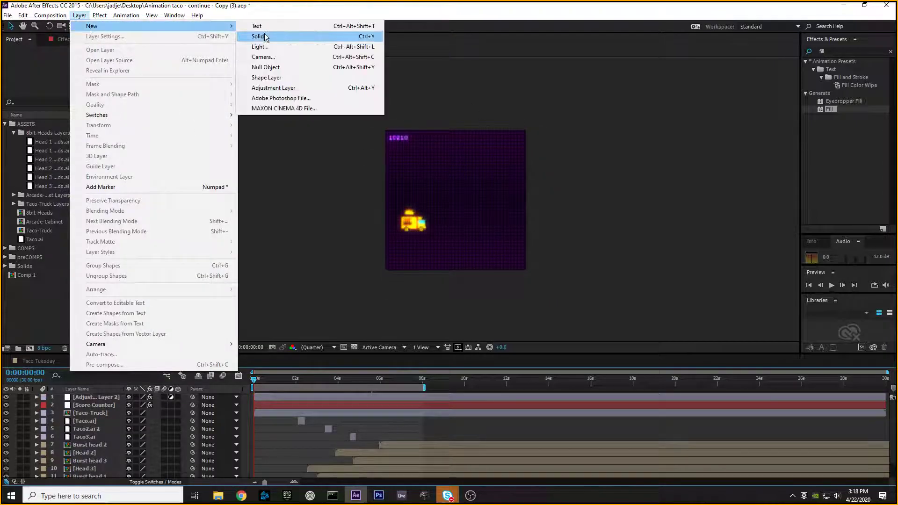
click(272, 36)
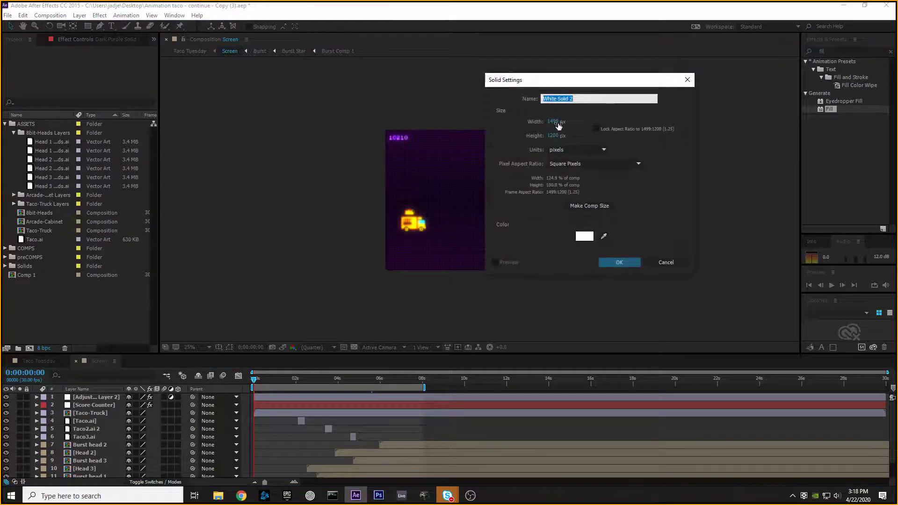
click(554, 121)
text(1882)
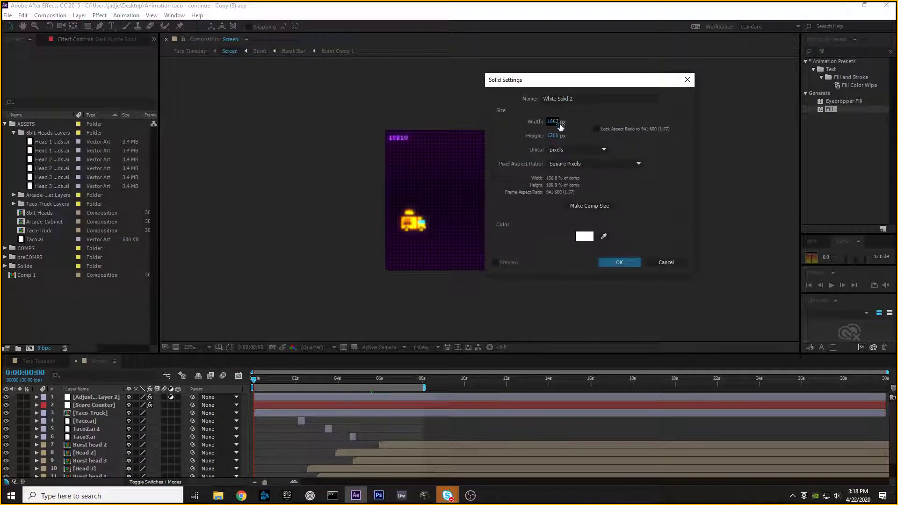
click(601, 208)
click(627, 262)
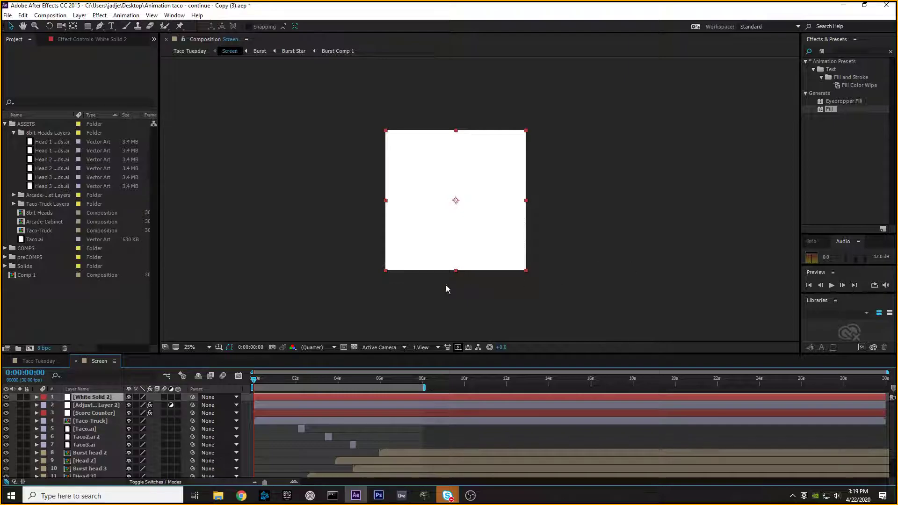
Rename the new white solid layer as Transition
right_click(110, 397)
click(126, 392)
text(Transition)
key(Return)
Draw a rectangular mask freehand over the whole Transition solid and delete it
click(90, 27)
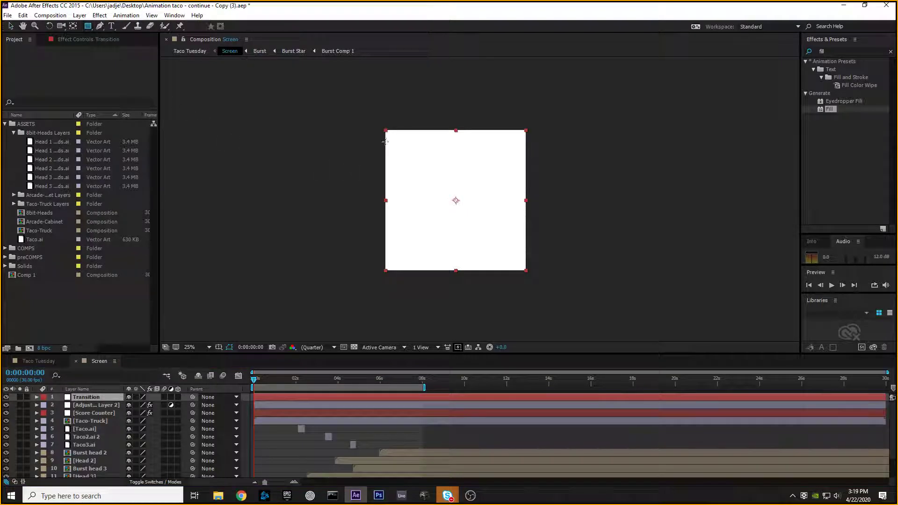
drag(385, 130, 526, 270)
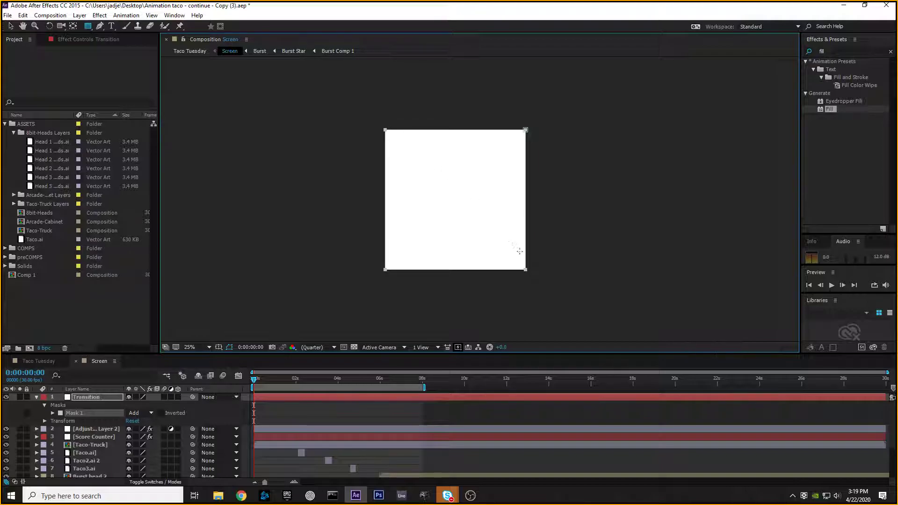
key(Delete)
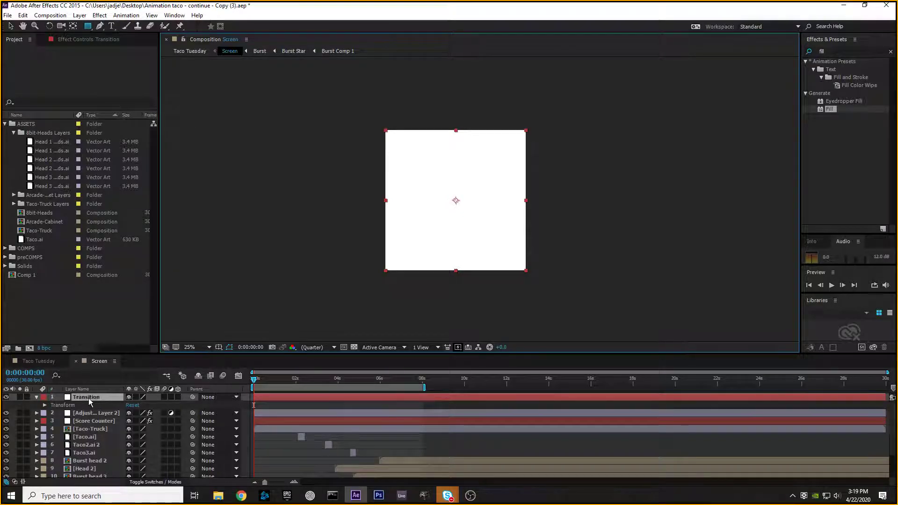
Add a full-layer rectangular mask to the Transition layer and narrow it from both sides into a vertical strip
double_click(87, 26)
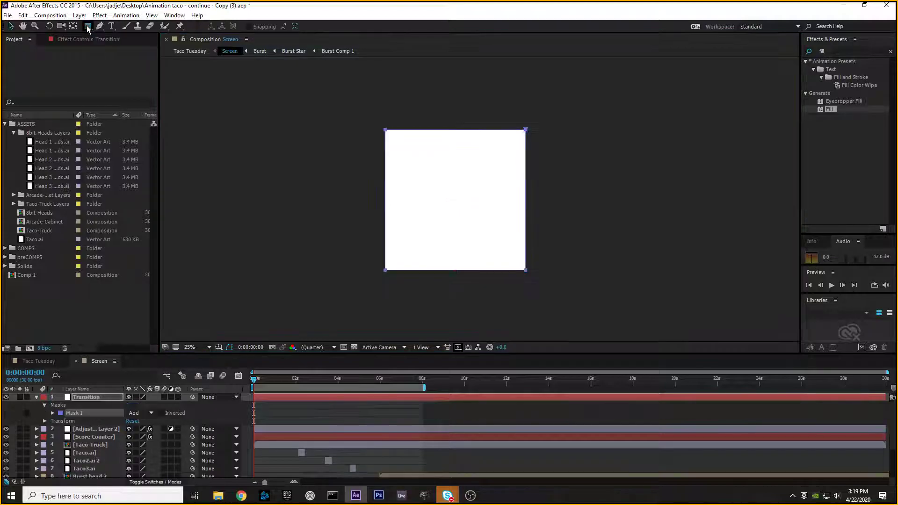
key(v)
click(11, 26)
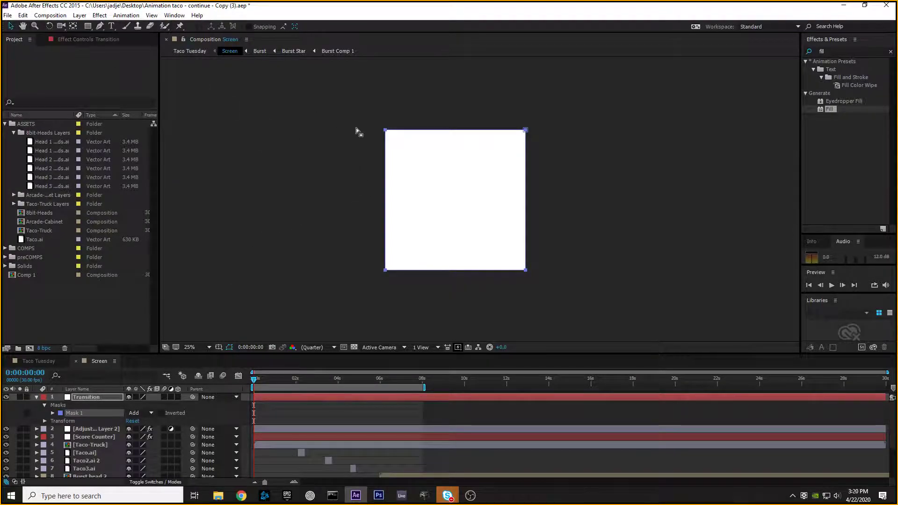
click(385, 173)
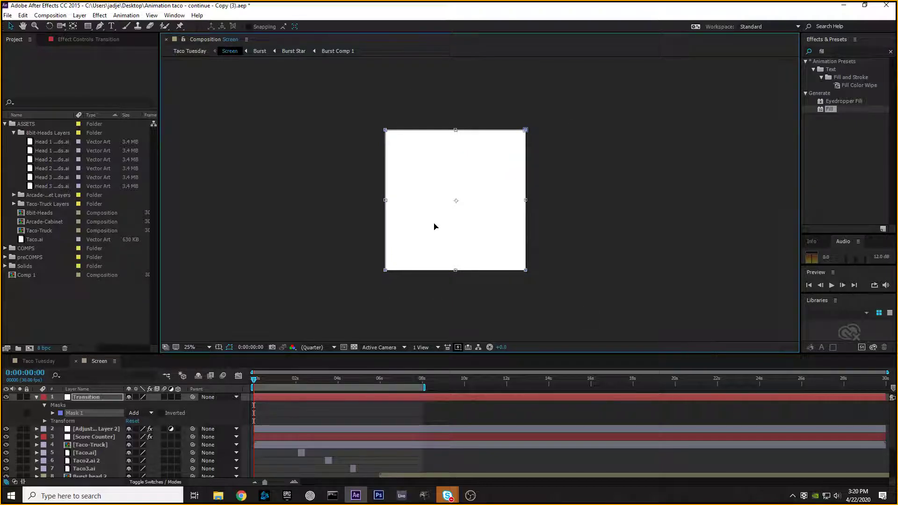
drag(386, 200, 417, 189)
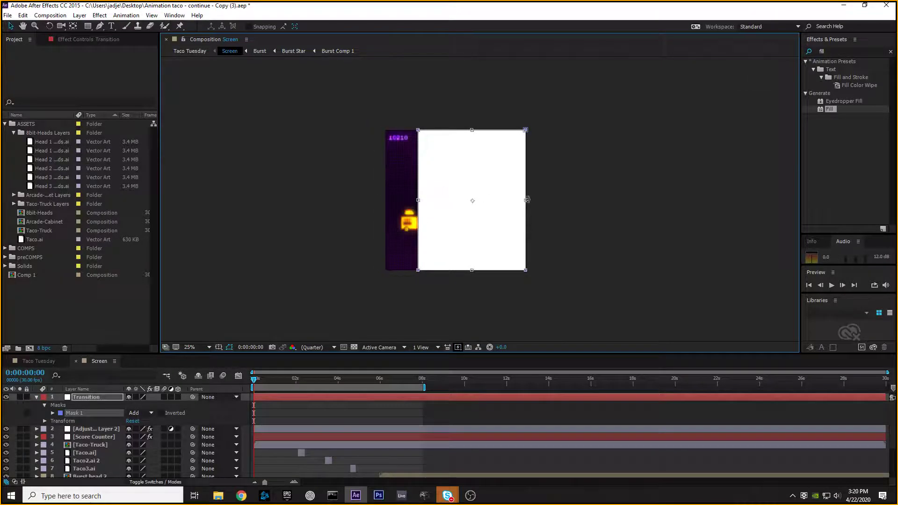
drag(527, 200, 455, 201)
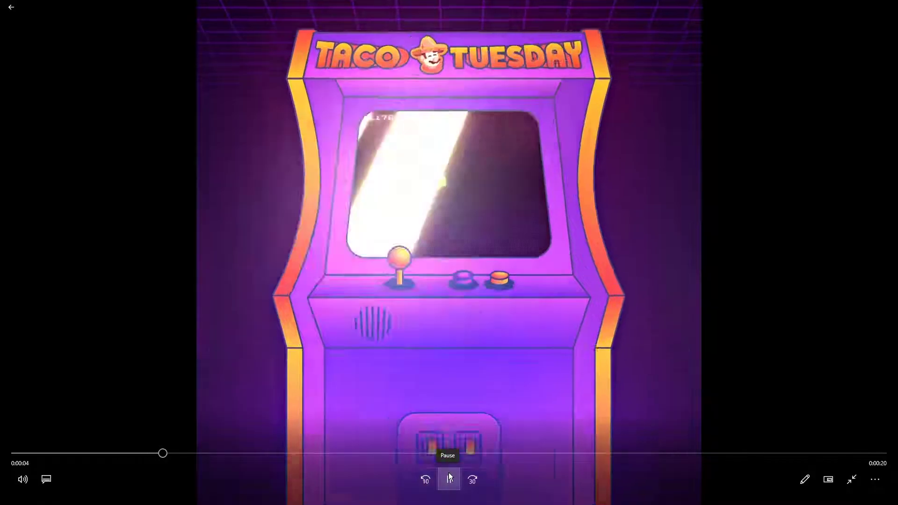
Pause the Taco Tuesday reference video at the slanted white shine and return to After Effects
click(449, 475)
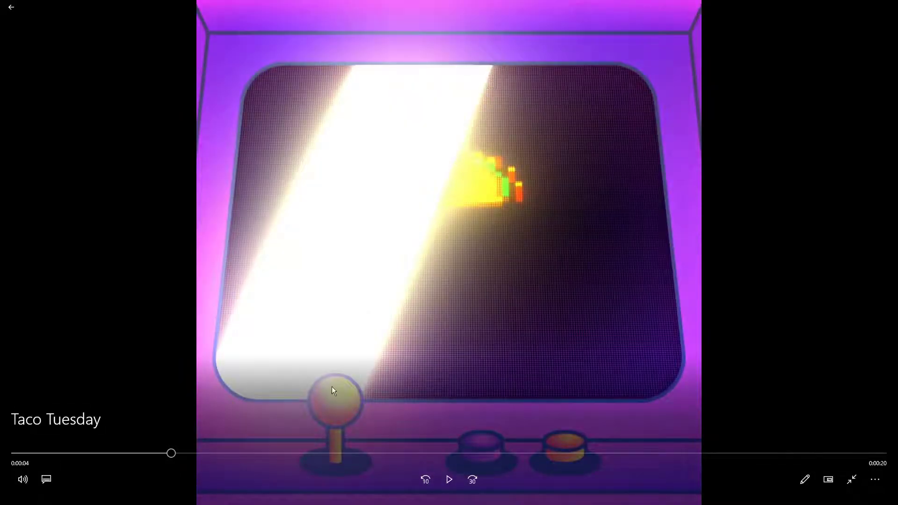
click(12, 7)
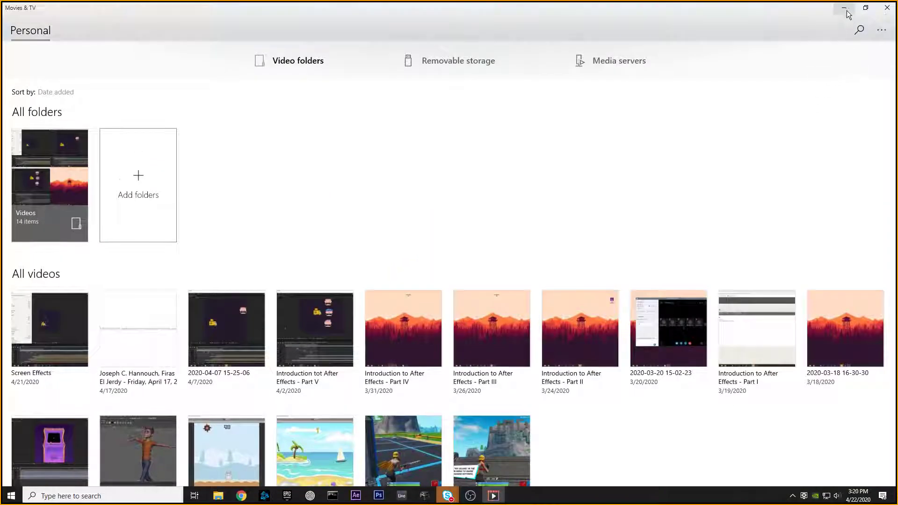
click(844, 7)
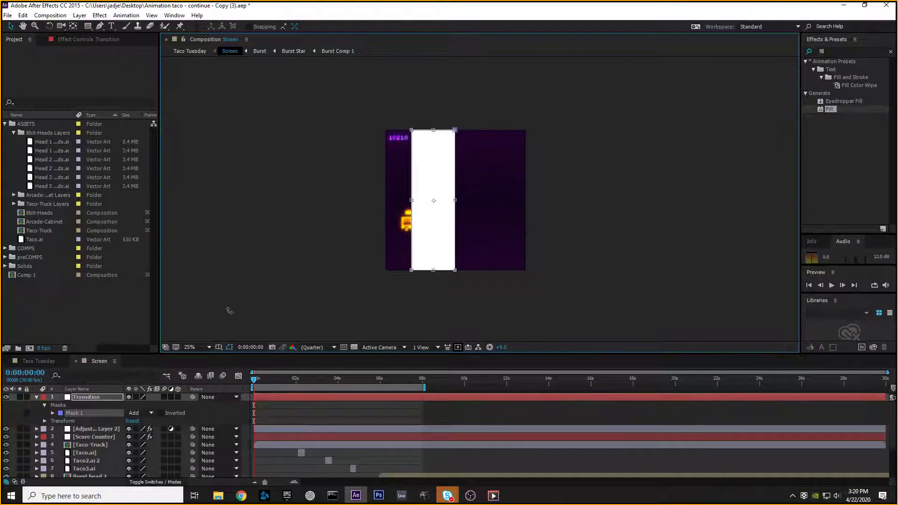
Slant the Transition mask strip by shifting its two upper corner points horizontally to the right along the composition's upper edge
click(15, 40)
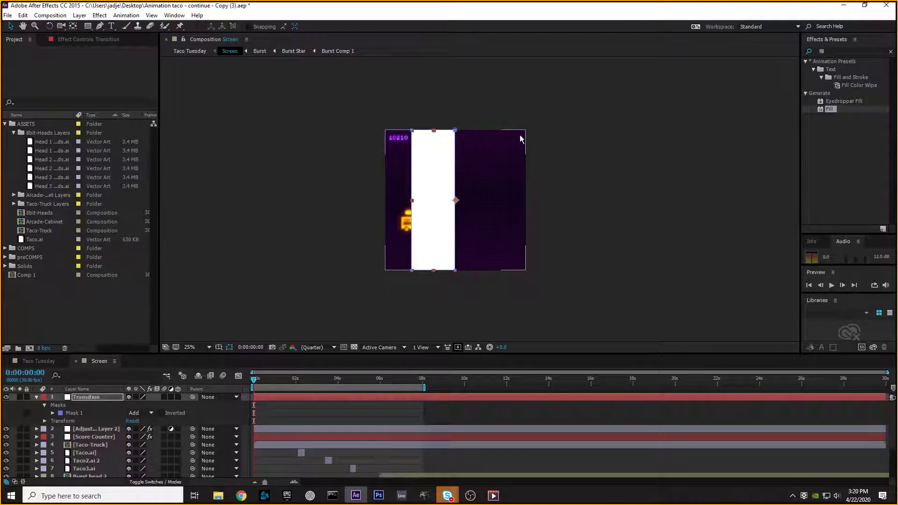
key(period)
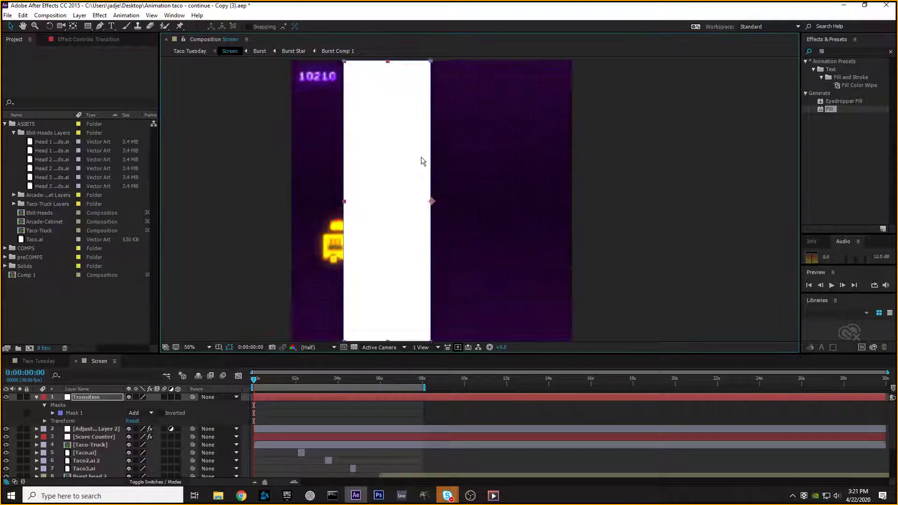
drag(439, 156, 467, 215)
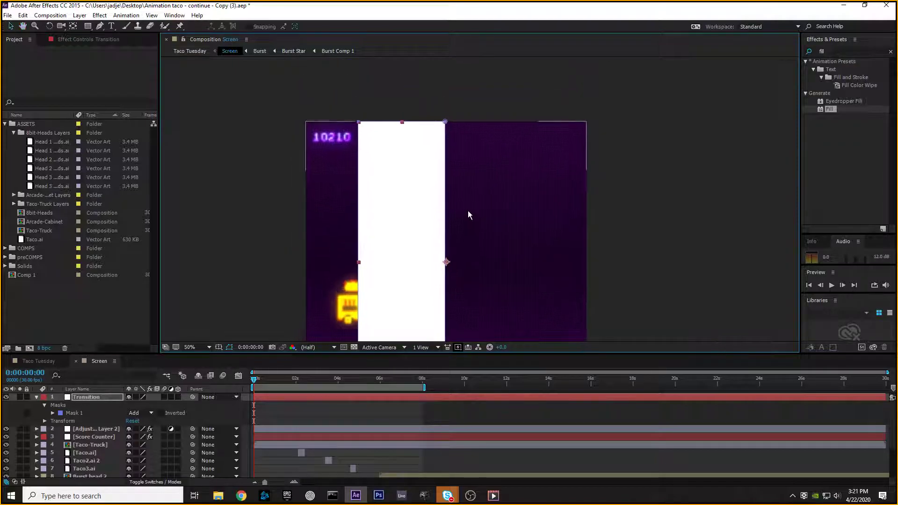
click(444, 123)
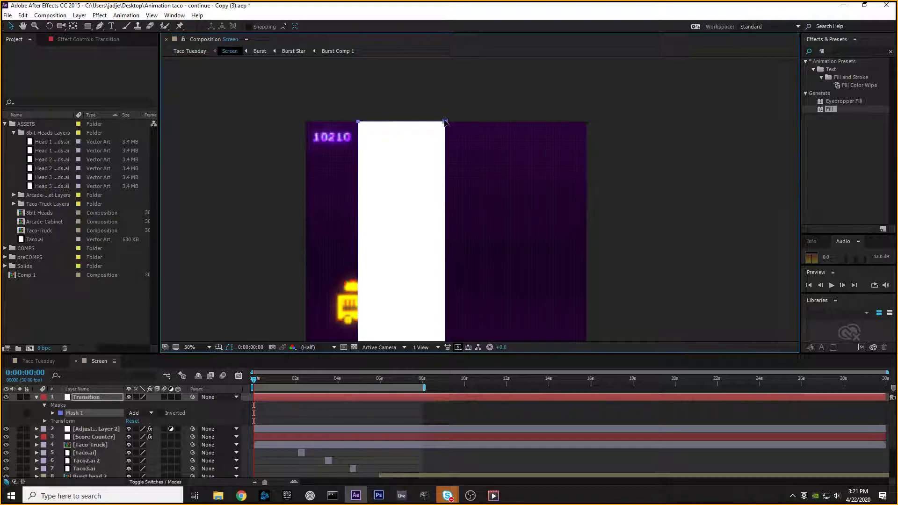
drag(445, 122, 552, 164)
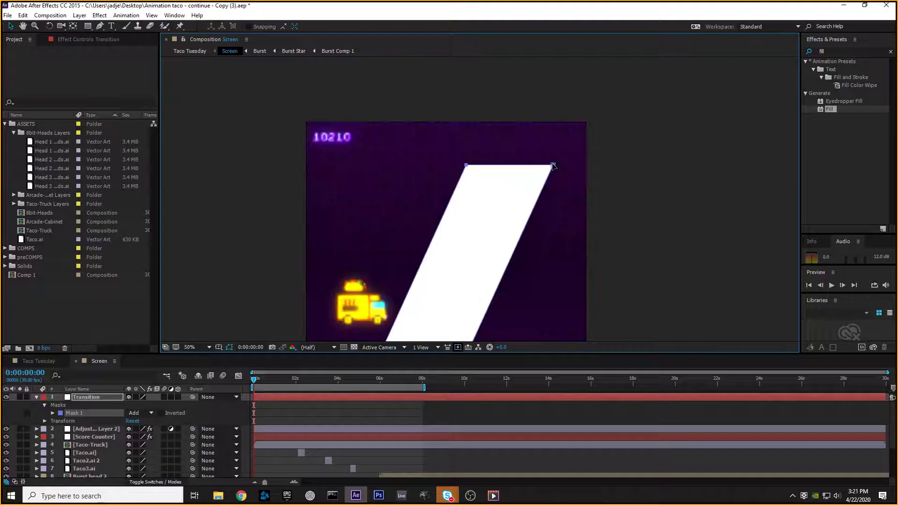
key(ctrl+z)
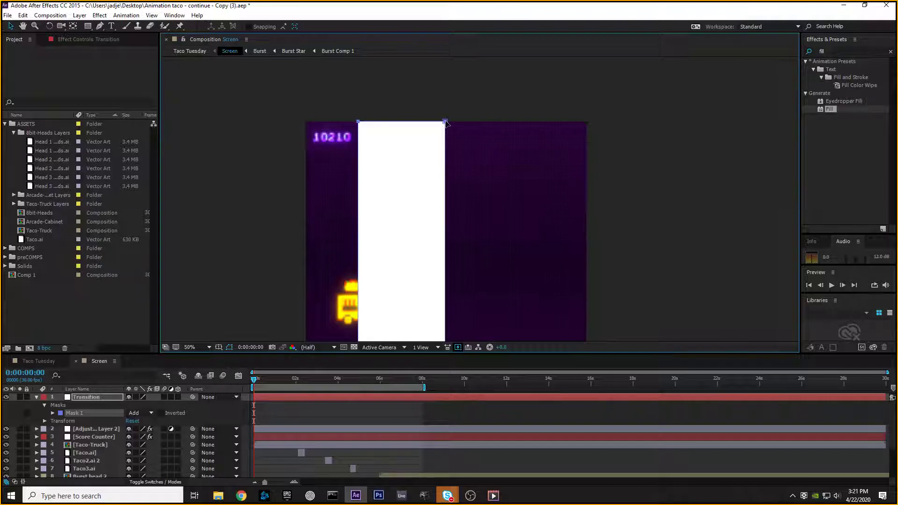
drag(446, 123, 492, 122)
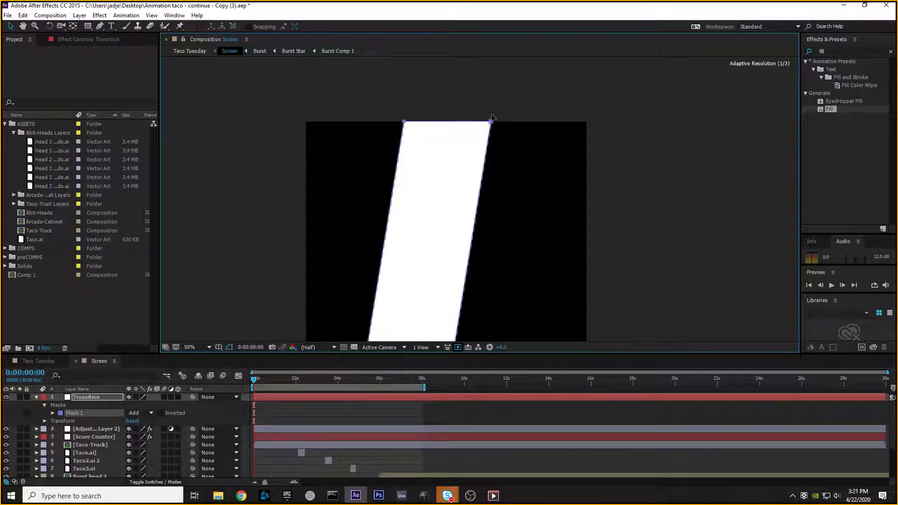
drag(491, 120, 566, 126)
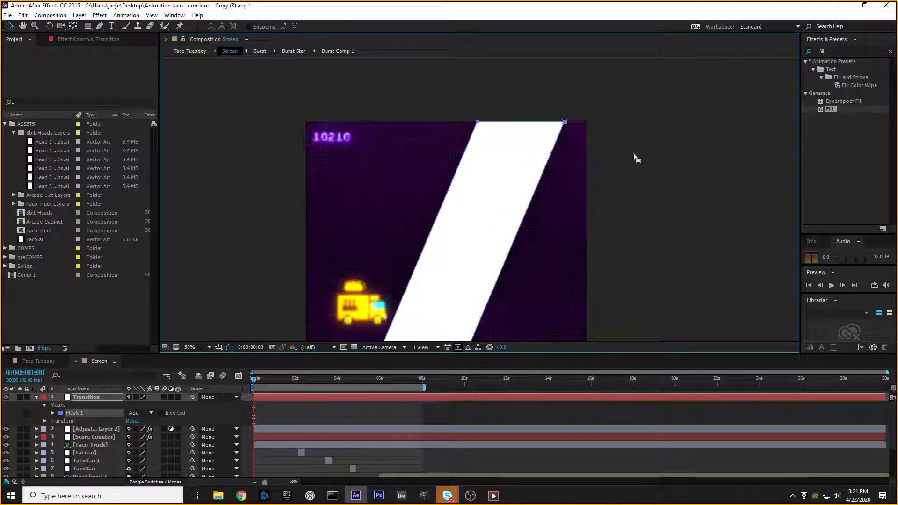
key(comma)
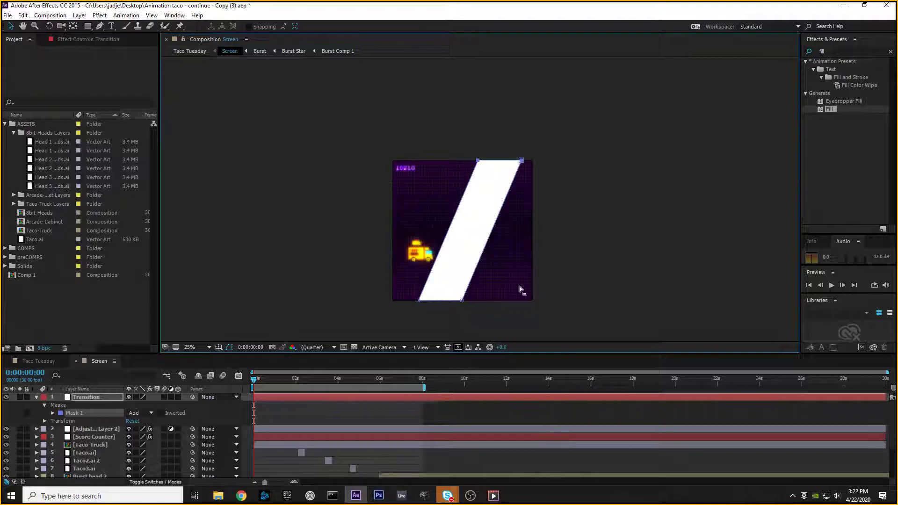
Move the Transition layer to the left until the slanted strip lies just outside the composition frame
click(103, 427)
click(112, 397)
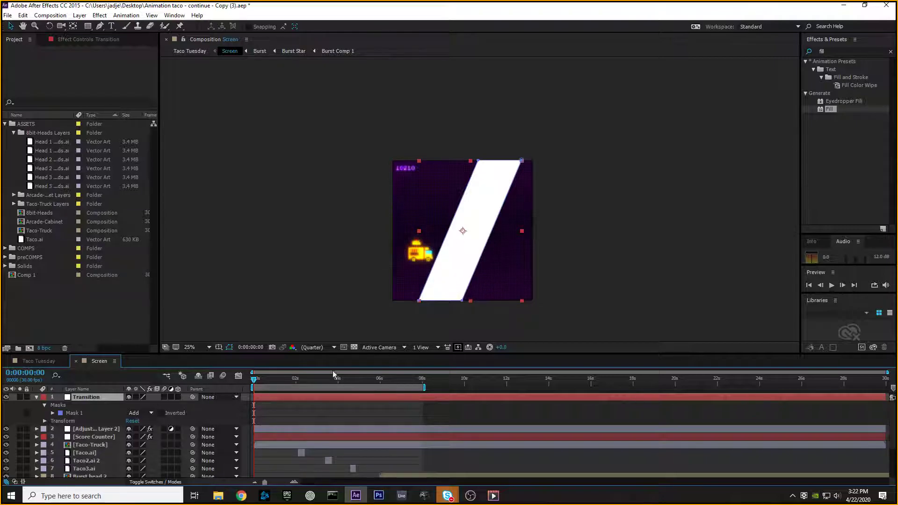
scroll(728, 407, down, 1)
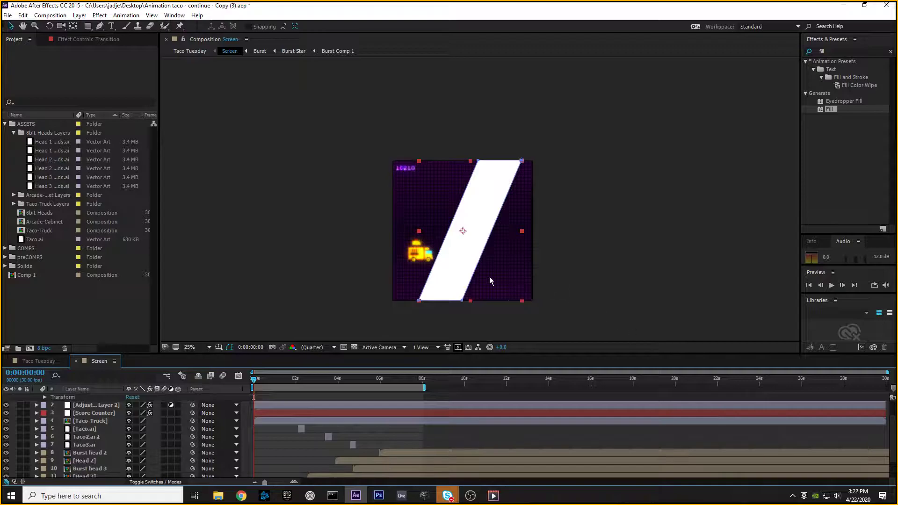
click(462, 274)
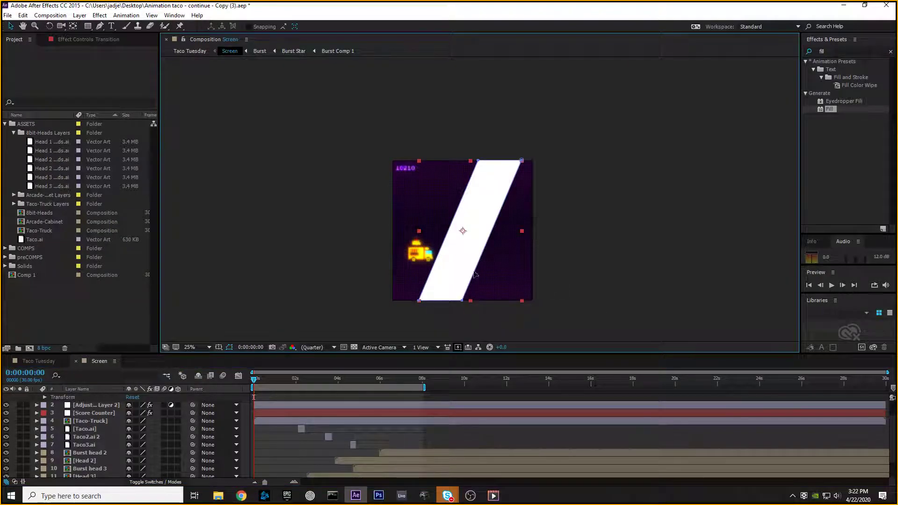
scroll(104, 397, up, 1)
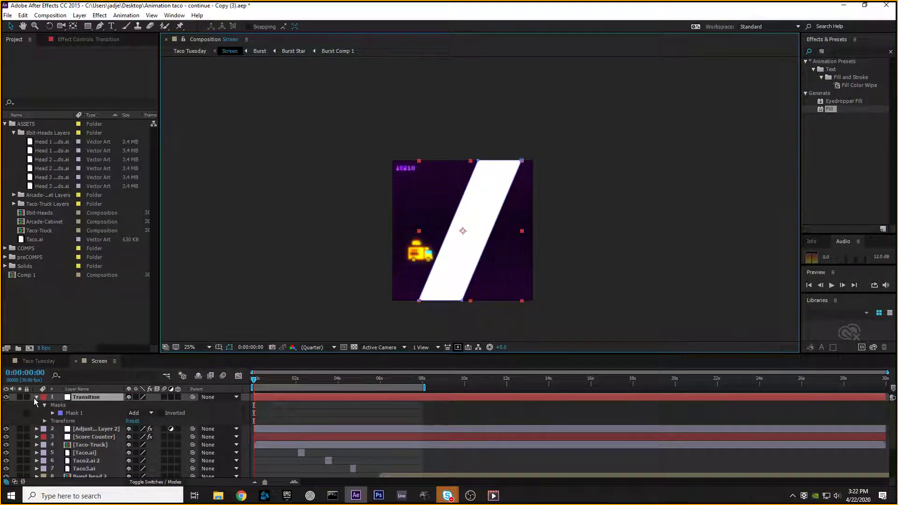
click(33, 397)
click(38, 396)
click(85, 397)
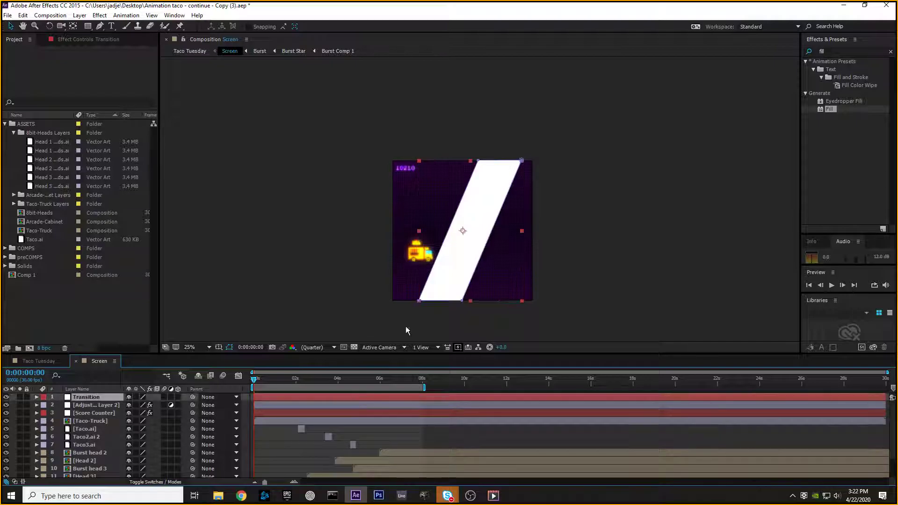
click(473, 267)
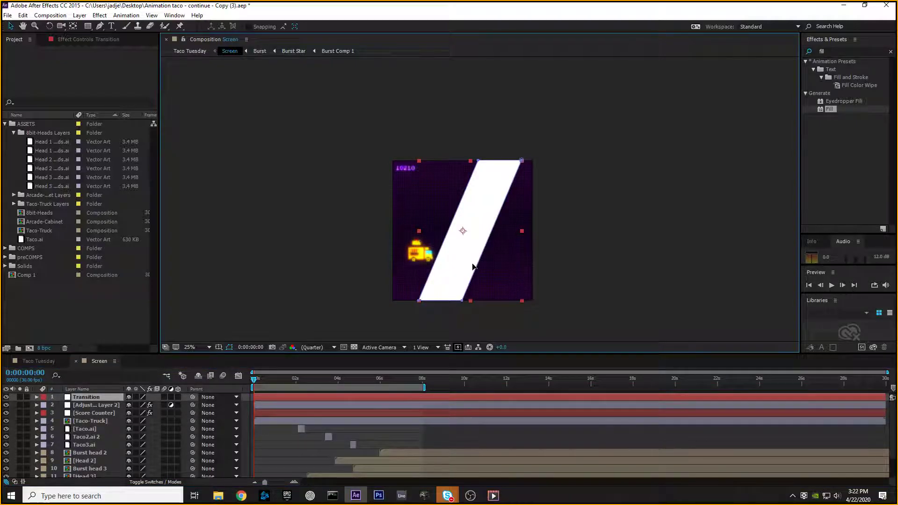
drag(473, 267, 342, 251)
key(Return)
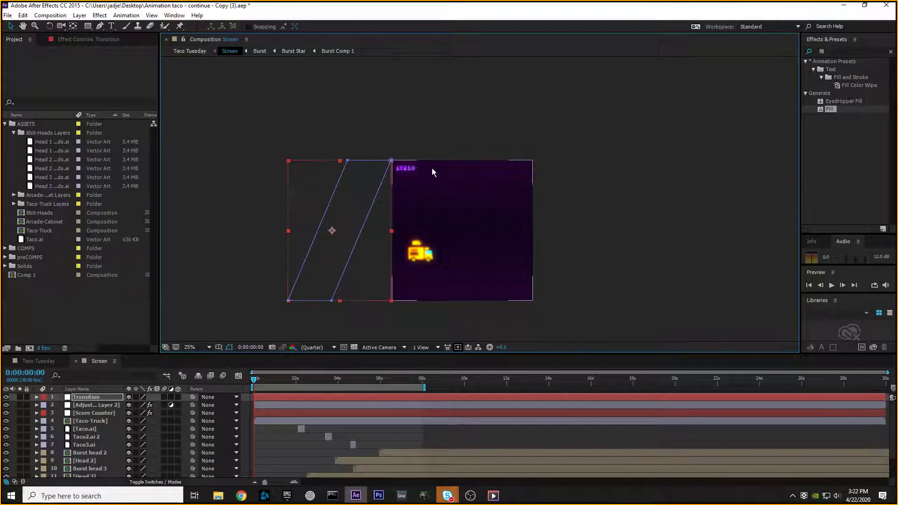
Expand the Transition layer to examine its mask and Transform properties, and collapse it again
click(605, 187)
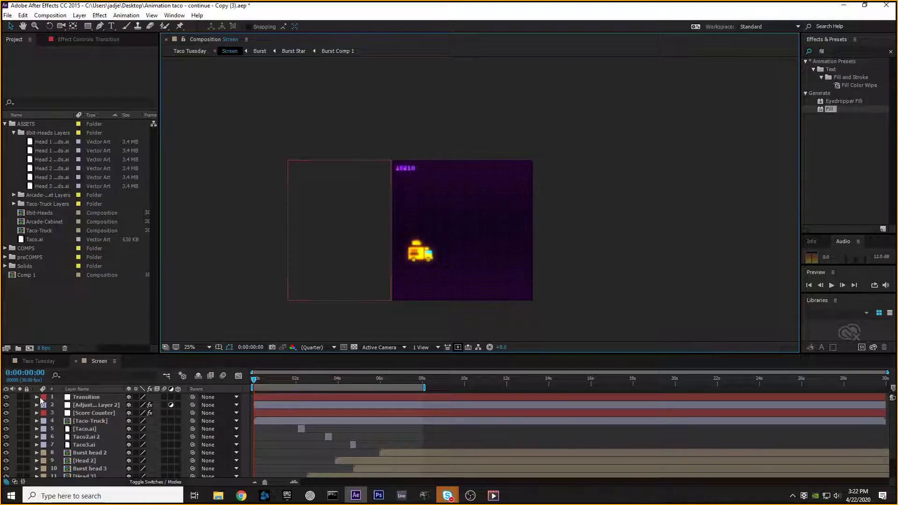
click(71, 398)
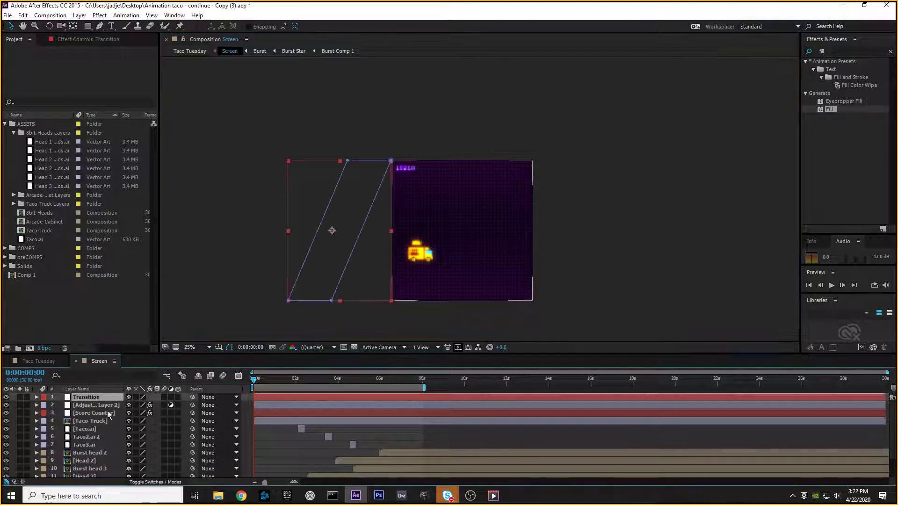
click(37, 397)
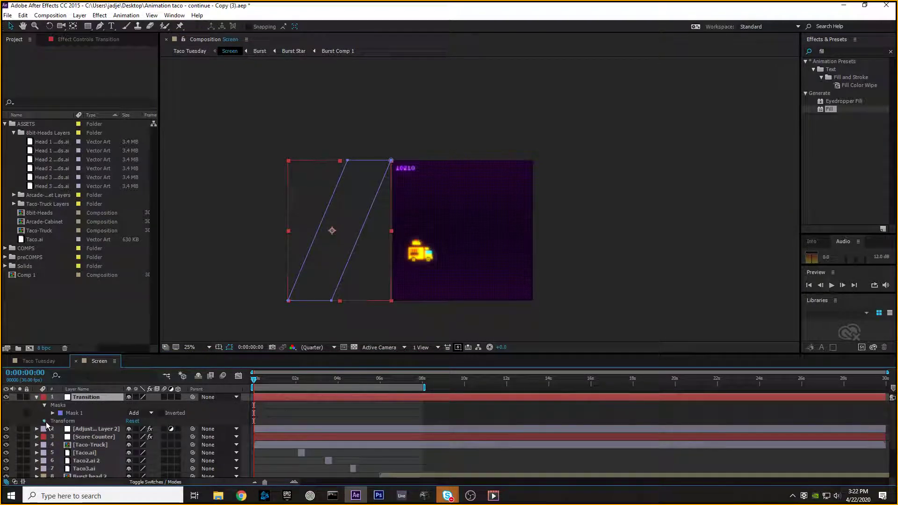
click(46, 421)
click(37, 397)
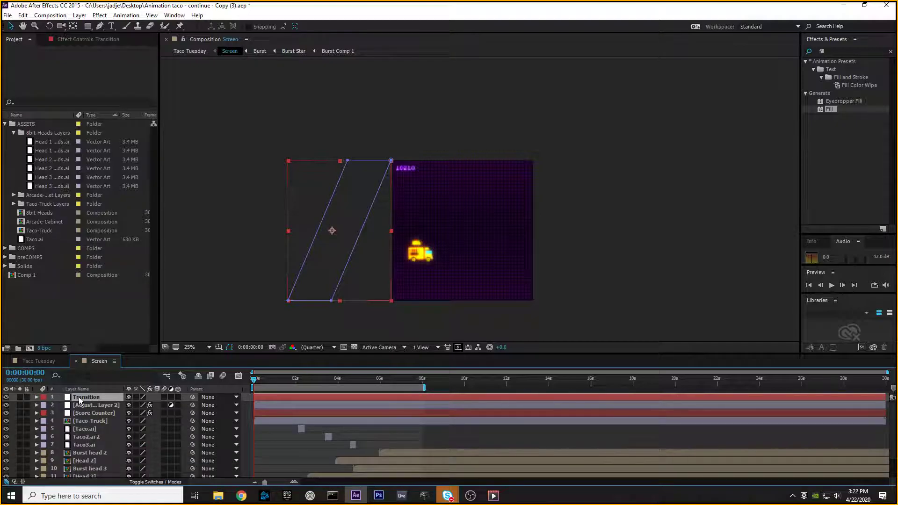
Keyframe the Transition layer's Position at 0:00:00:00, and set its X position to 1734 at 0:00:00:06 so the strip crosses the frame
key(p)
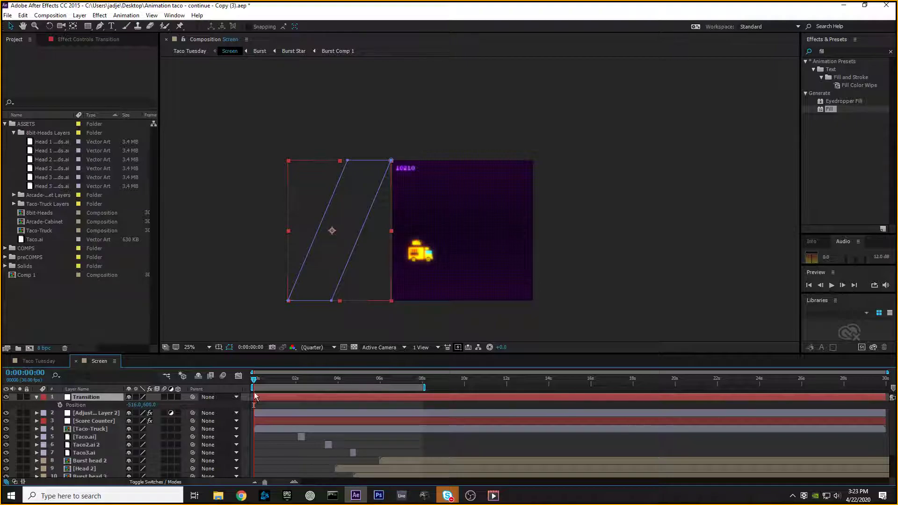
click(60, 405)
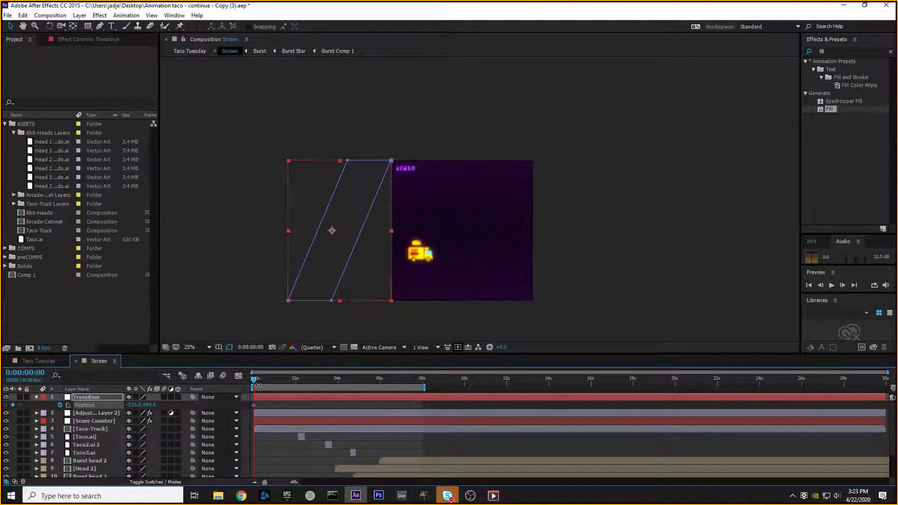
drag(254, 381, 258, 379)
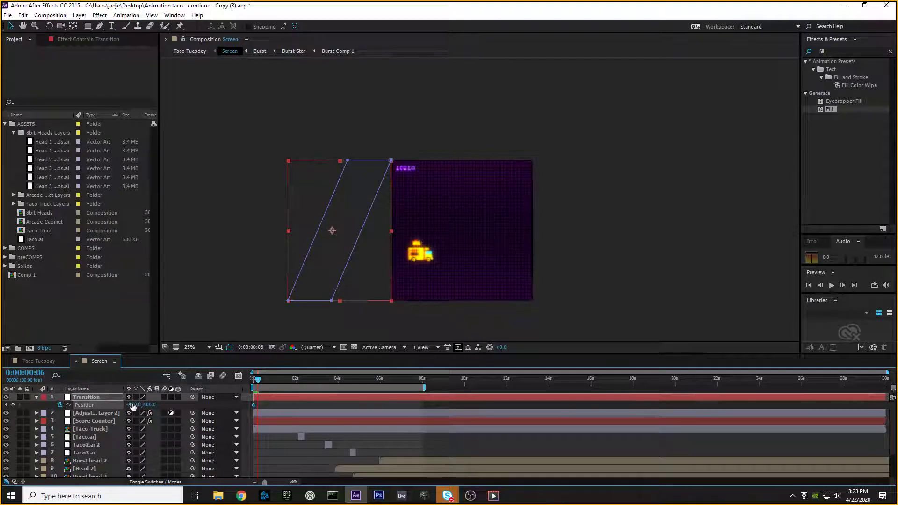
drag(132, 405, 423, 417)
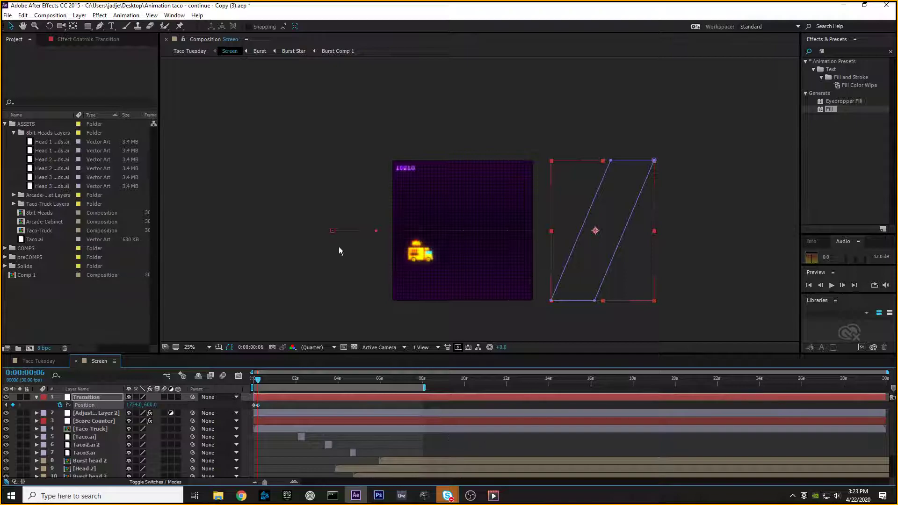
Play the Screen composition from the start to preview the strip's six-frame sweep
drag(258, 380, 253, 380)
key(space)
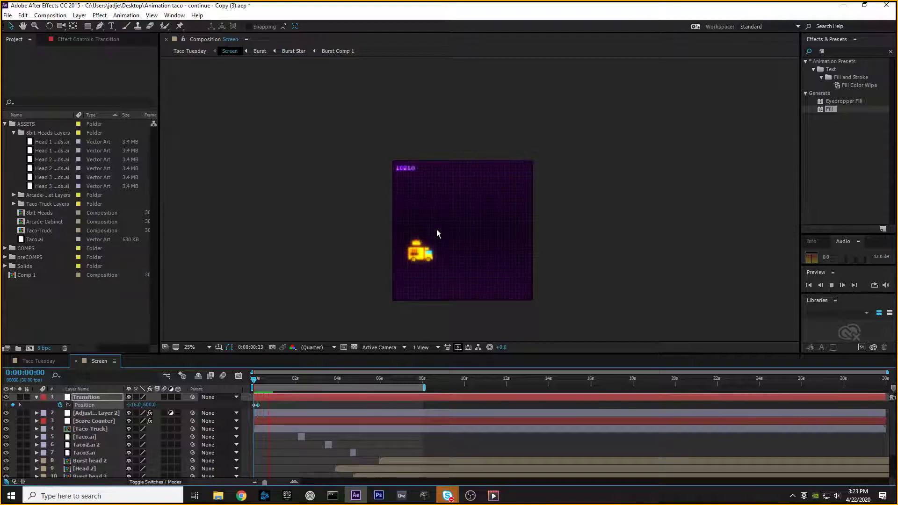
key(space)
Shift the Transition layer with its keyframes along the timeline so it starts at 0:00:06:20
drag(258, 379, 395, 378)
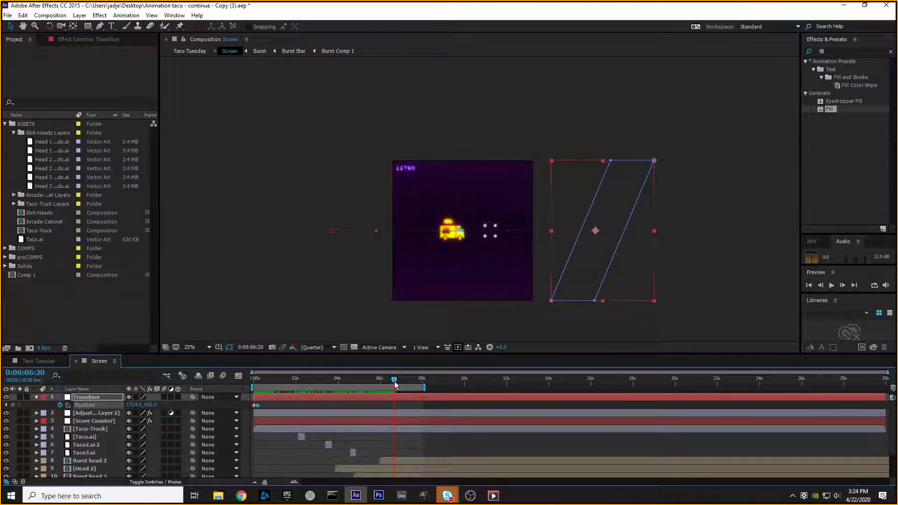
drag(265, 400, 314, 404)
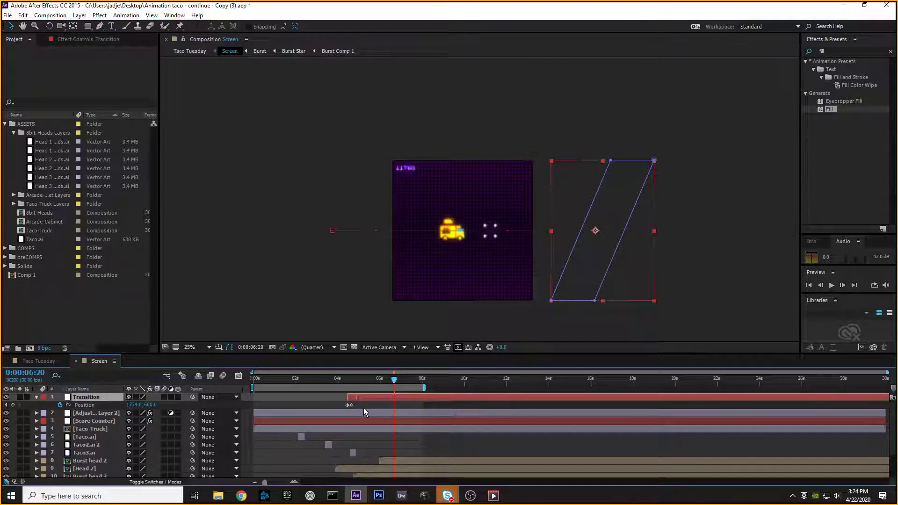
drag(390, 411, 262, 403)
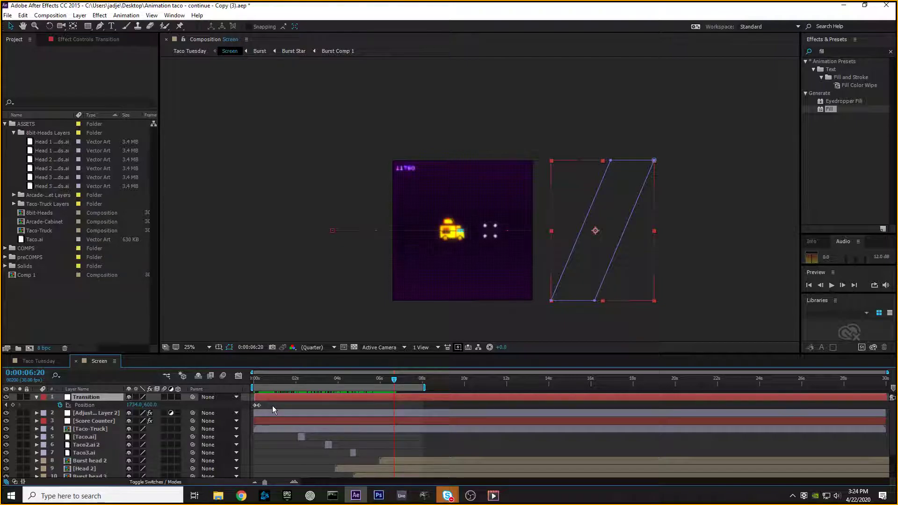
key(ctrl+z)
key(ctrl+z)
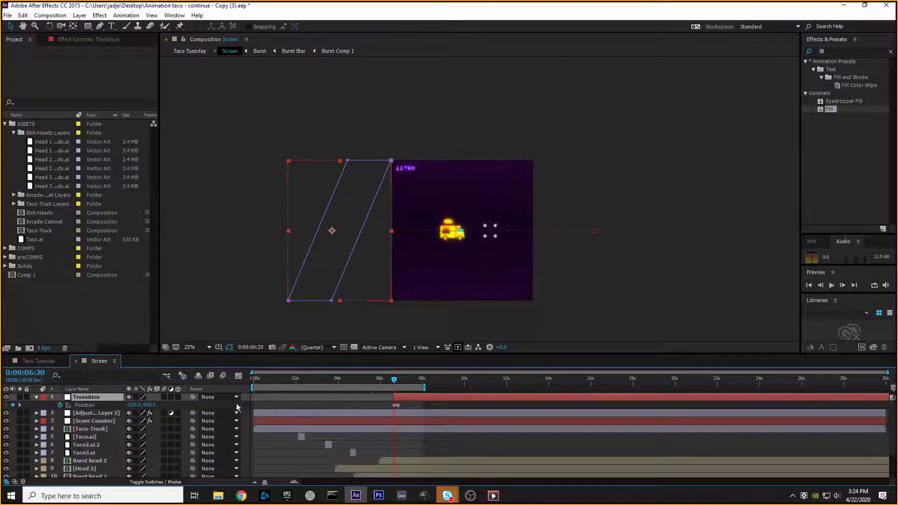
Scrub and play the Screen composition around the Transition layer's start time, and return to 0:00:00:00
drag(418, 396, 380, 378)
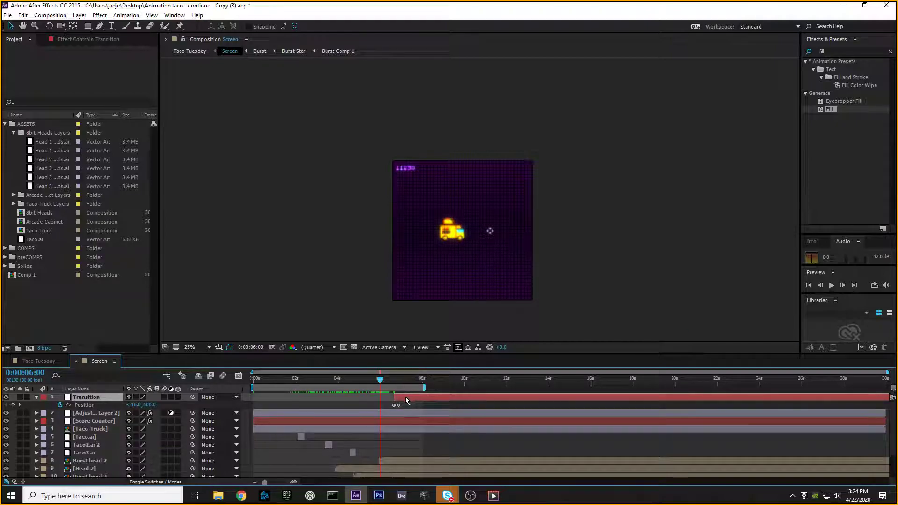
drag(383, 380, 405, 378)
key(space)
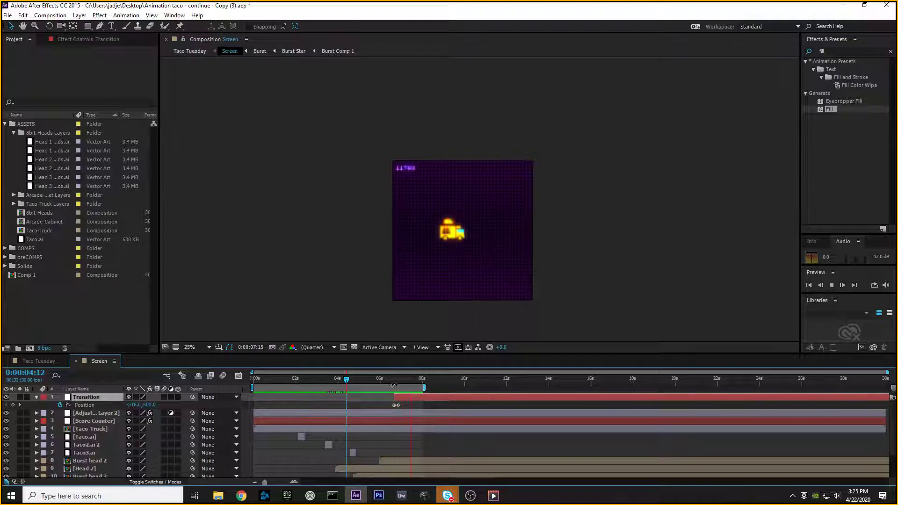
click(267, 379)
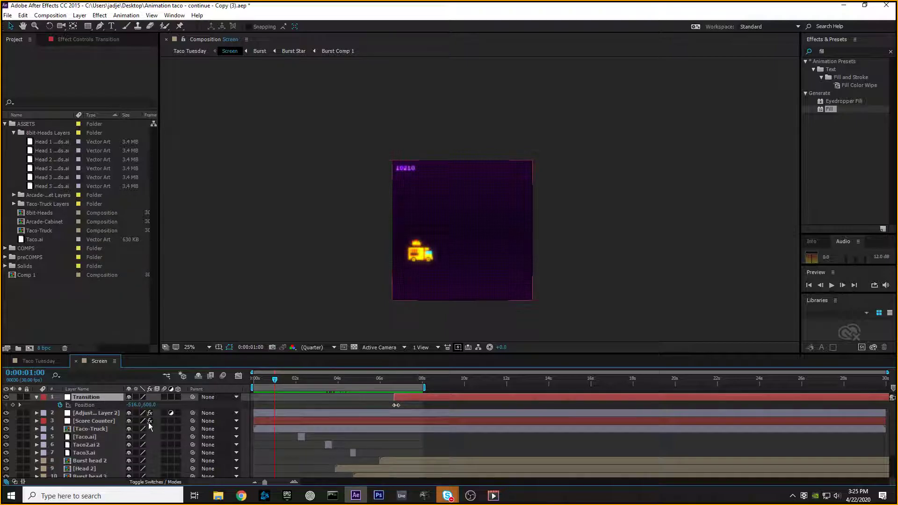
drag(277, 378, 253, 379)
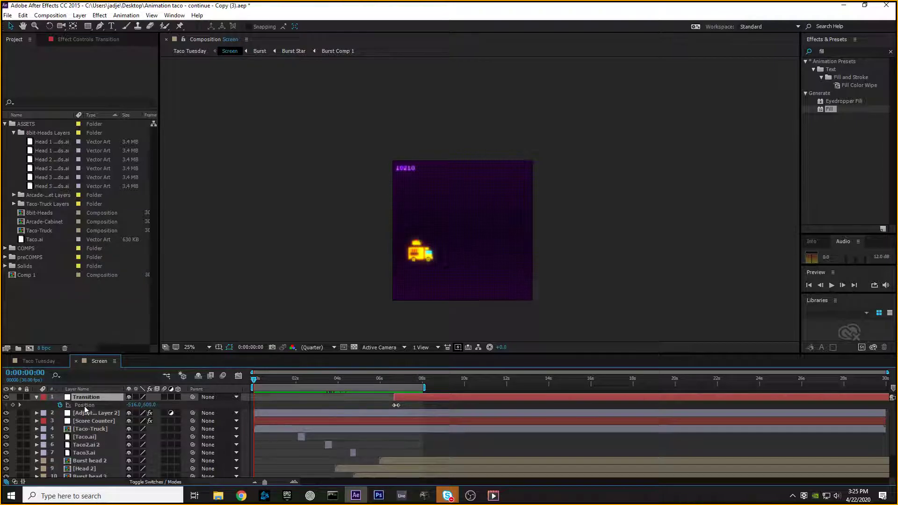
Collapse the Transition layer and pre-compose it as Transition, moving all attributes into the new composition
click(37, 397)
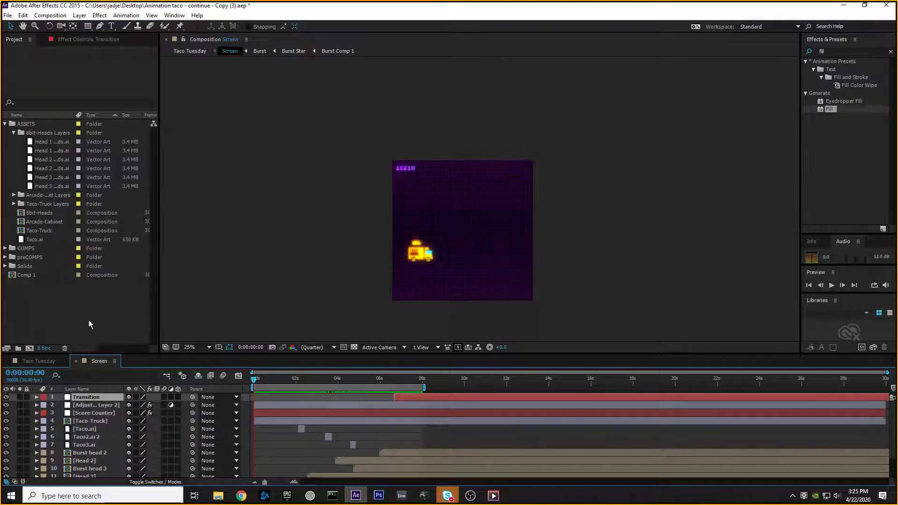
click(79, 15)
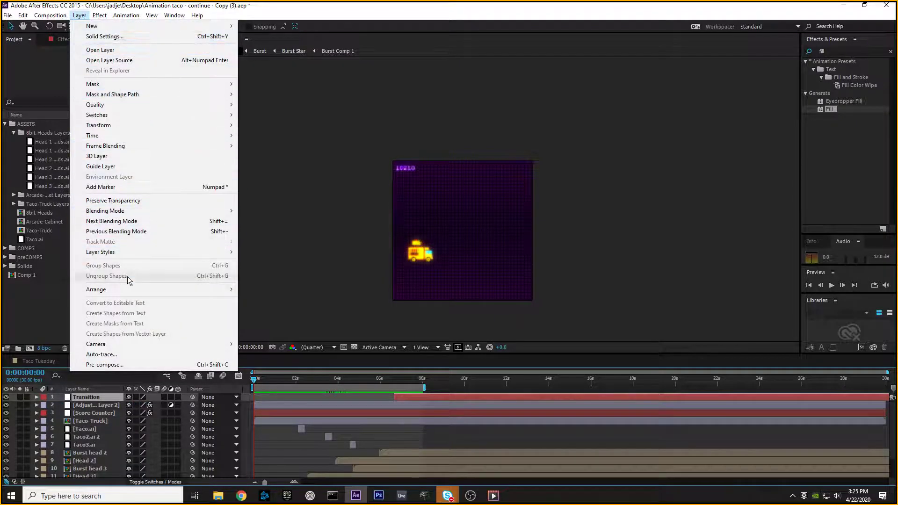
click(122, 363)
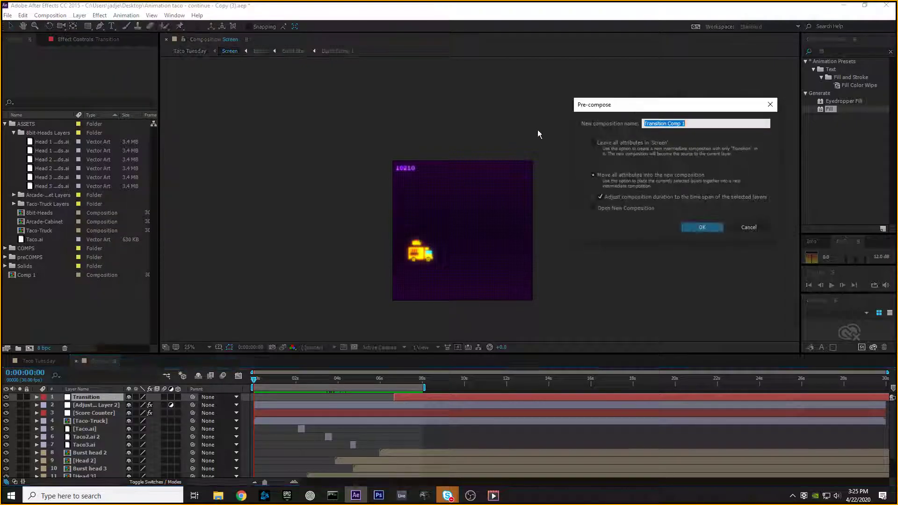
drag(615, 106, 570, 105)
click(657, 121)
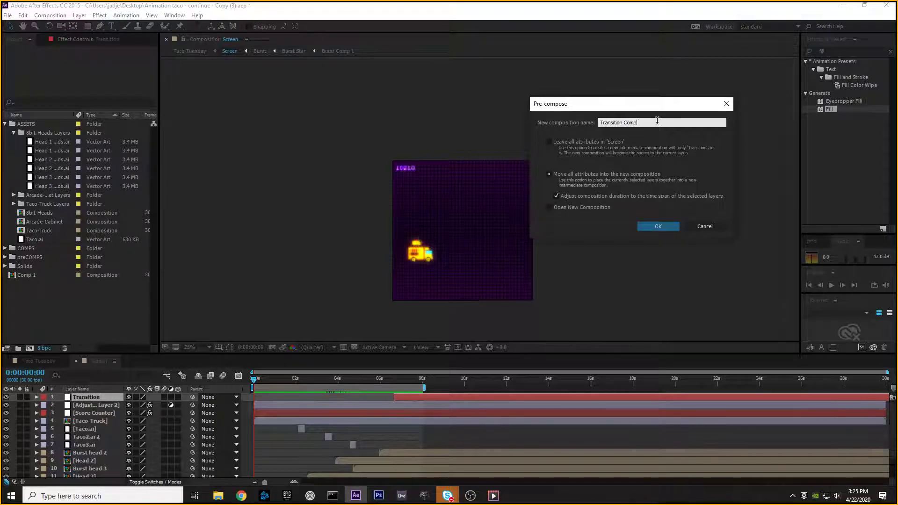
key(BackSpace)
key(BackSpace)
drag(622, 105, 665, 92)
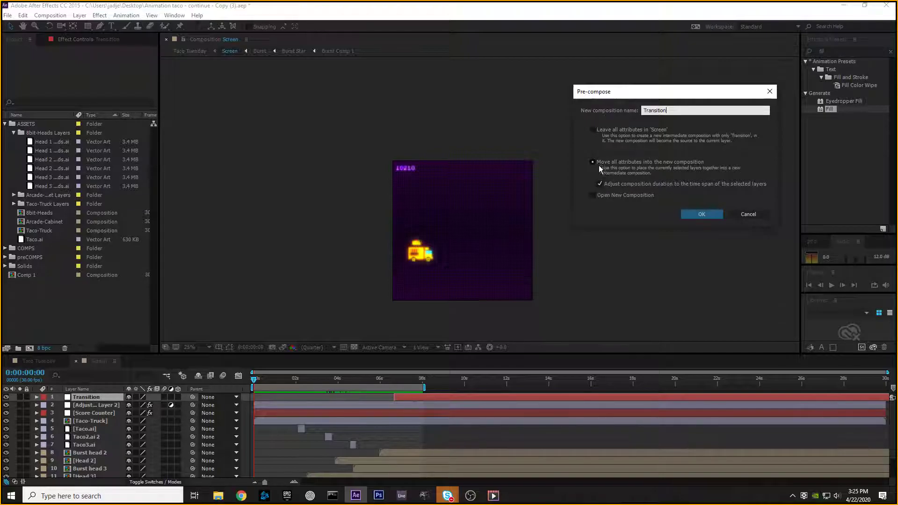
click(704, 215)
Preview the Screen composition with the pre-composed Transition layer and move the playhead to 0:00:06:18
mouse_move(253, 378)
mouse_down()
mouse_move(294, 379)
mouse_move(253, 378)
mouse_up()
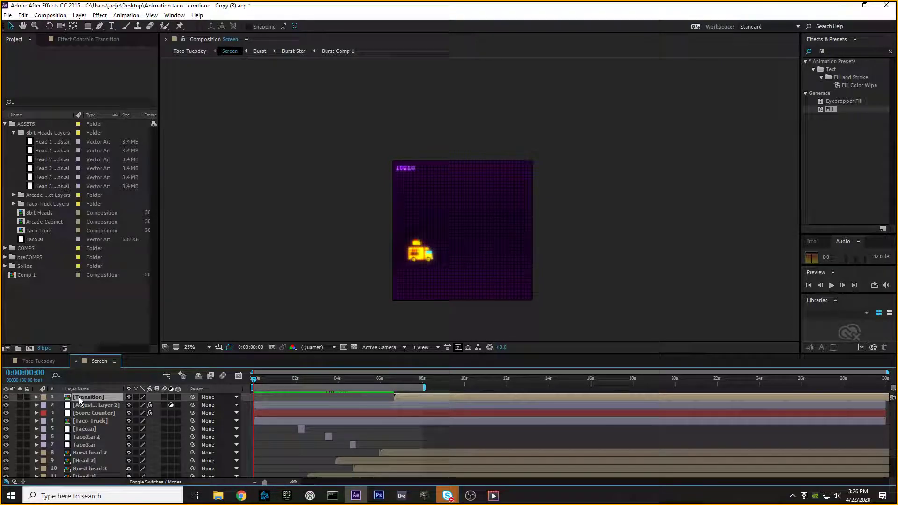
key(space)
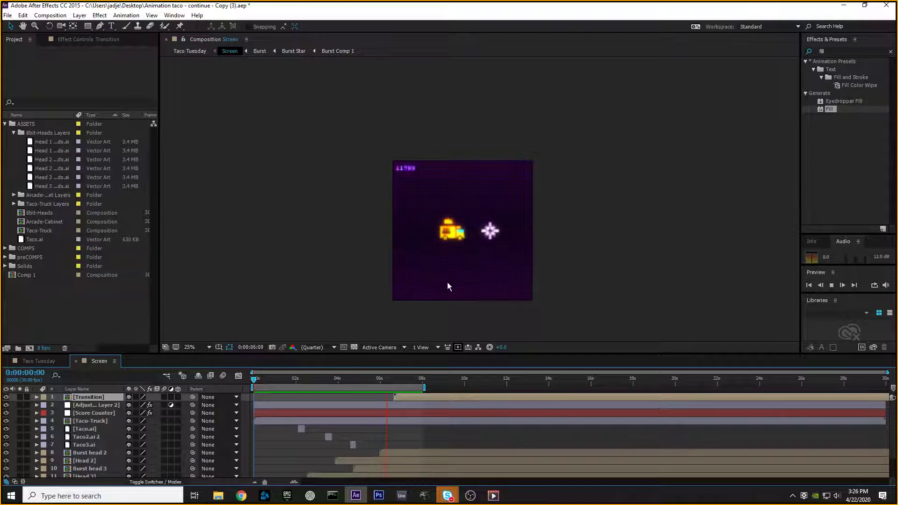
key(space)
drag(408, 378, 392, 380)
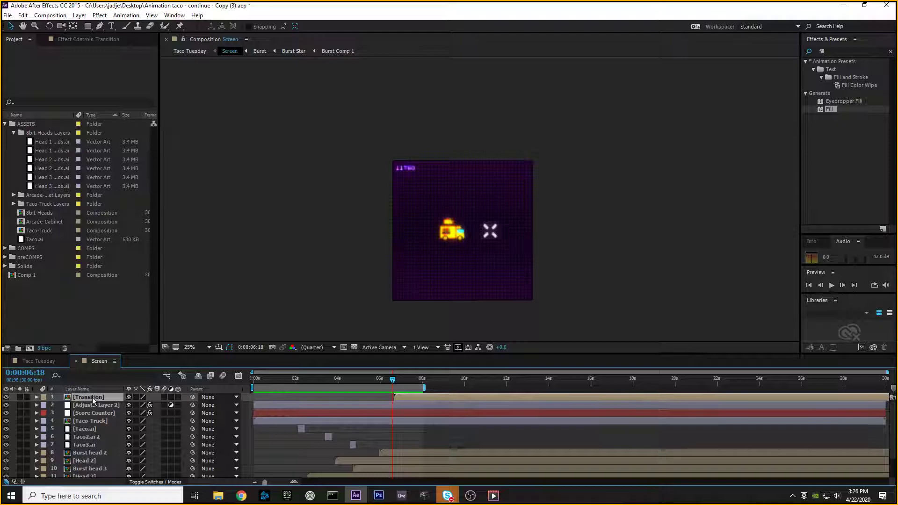
Open the Transition precomp and preview the white strip's sweep, returning to 0:00:06:20
double_click(78, 397)
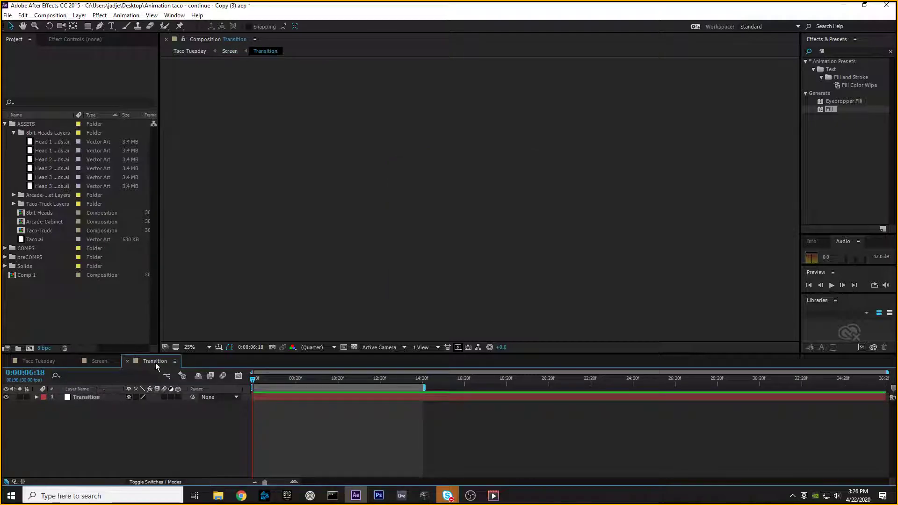
click(254, 377)
key(space)
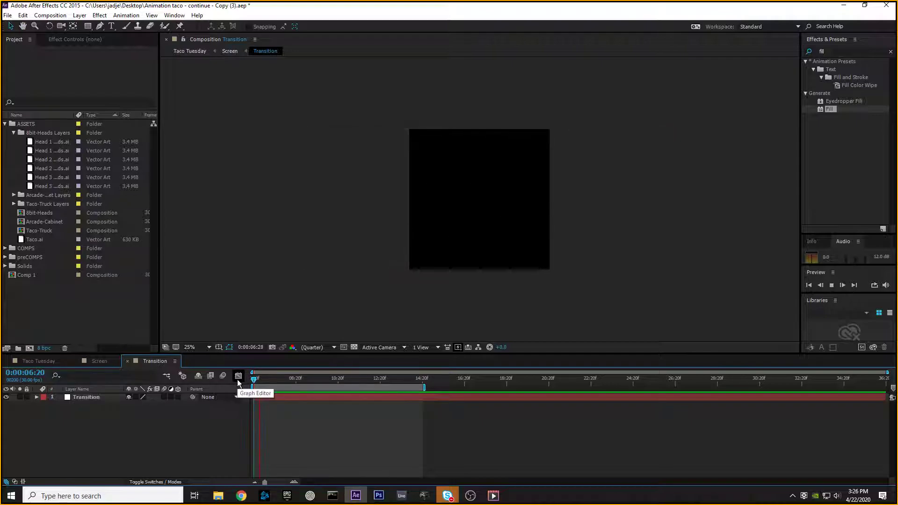
click(274, 382)
mouse_move(273, 382)
mouse_down()
mouse_move(247, 382)
mouse_move(256, 381)
mouse_up()
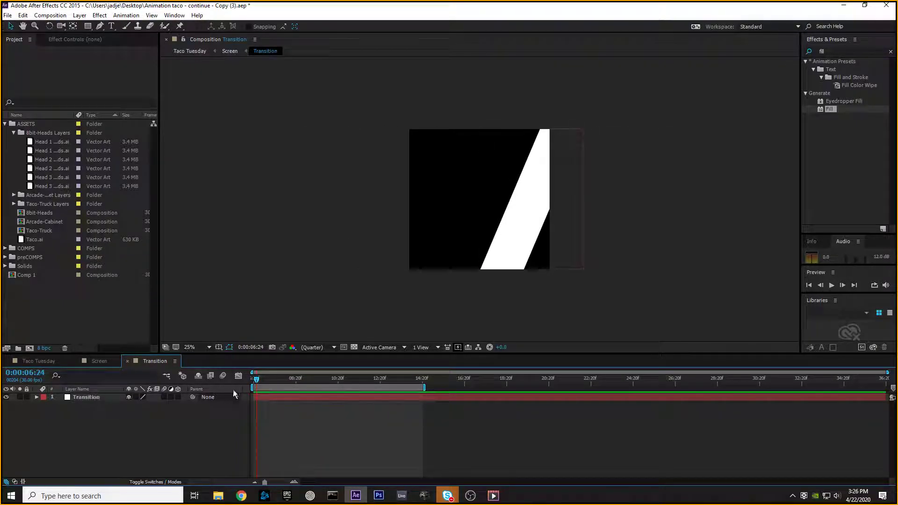
click(254, 381)
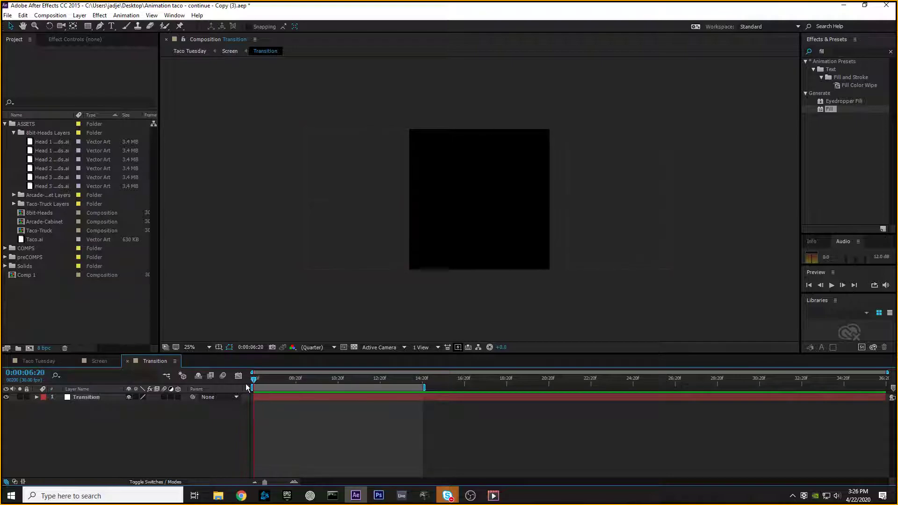
Try moving the strip's lower-left mask point up and inward at 0:00:06:23, and check the change in the Screen composition
click(96, 397)
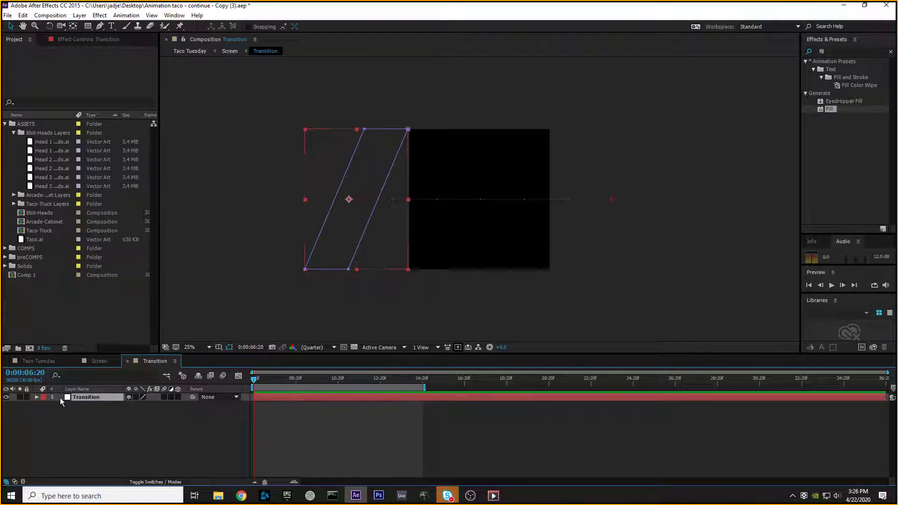
click(36, 397)
drag(256, 380, 258, 381)
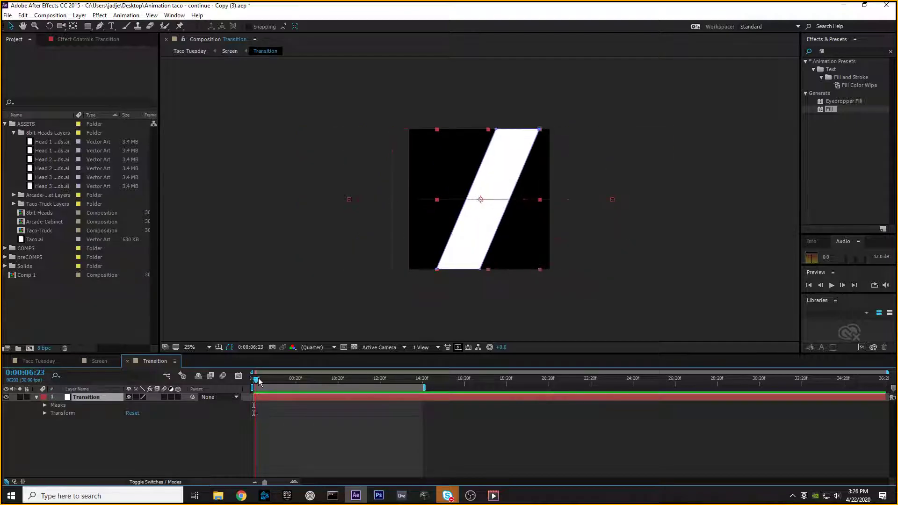
key(Return)
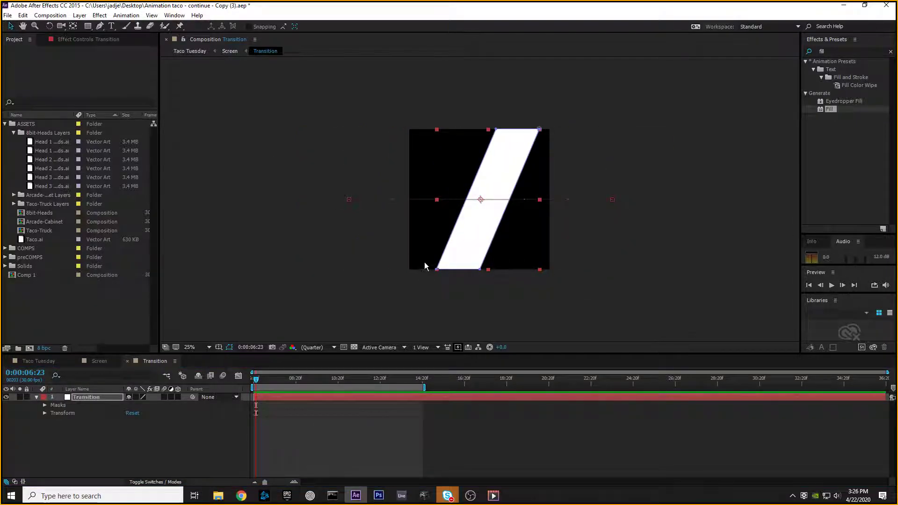
drag(436, 269, 466, 213)
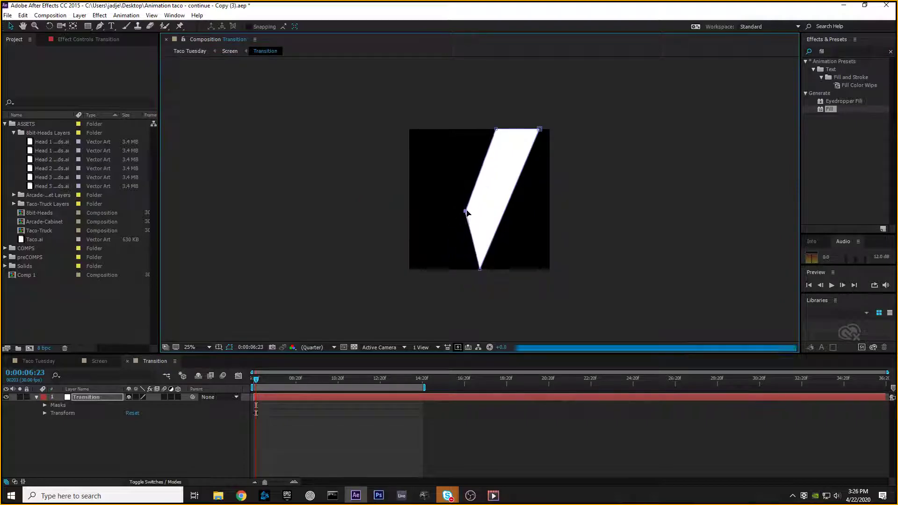
click(99, 360)
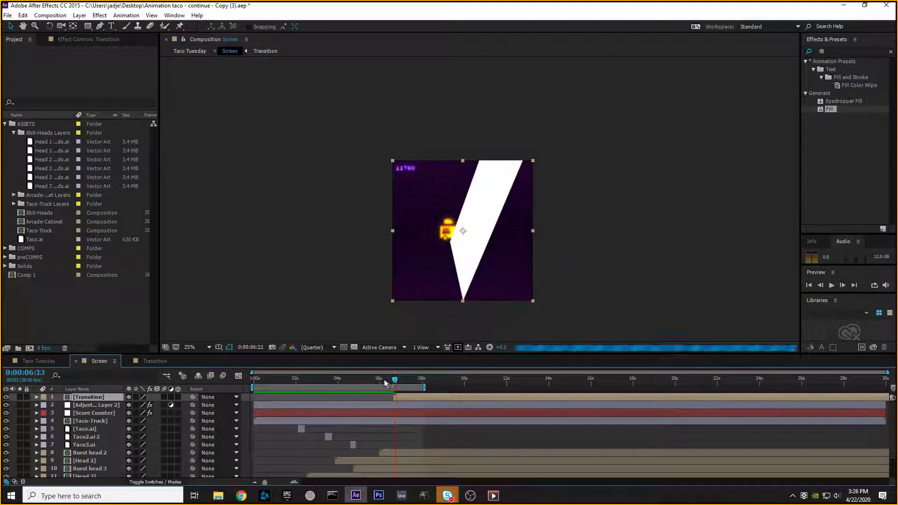
key(Page_Down)
click(155, 360)
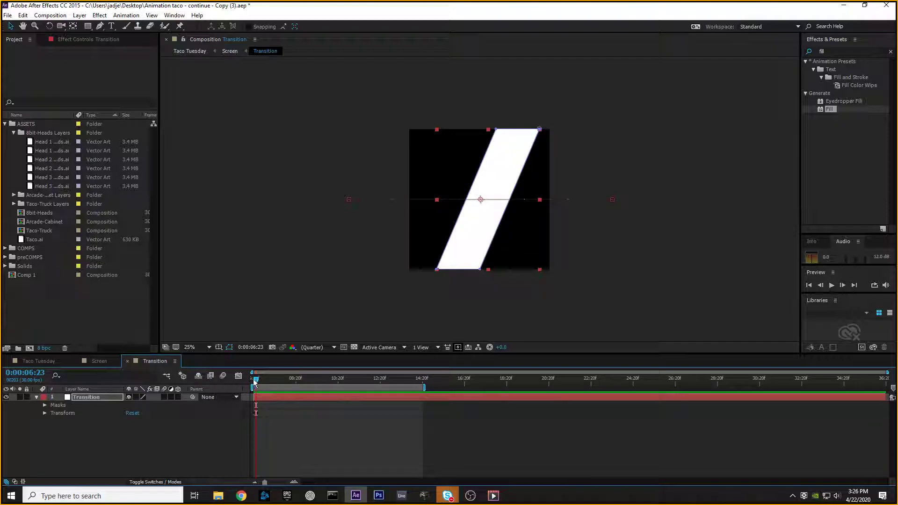
Collapse the Transition layer and duplicate it within the Transition composition, with the playhead at 0:00:06:20
click(279, 379)
drag(279, 380, 248, 377)
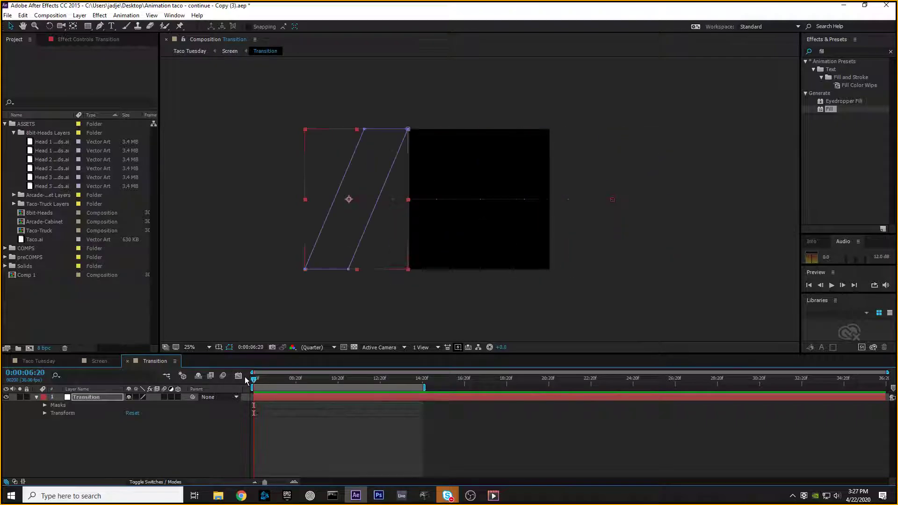
click(37, 398)
drag(254, 379, 248, 379)
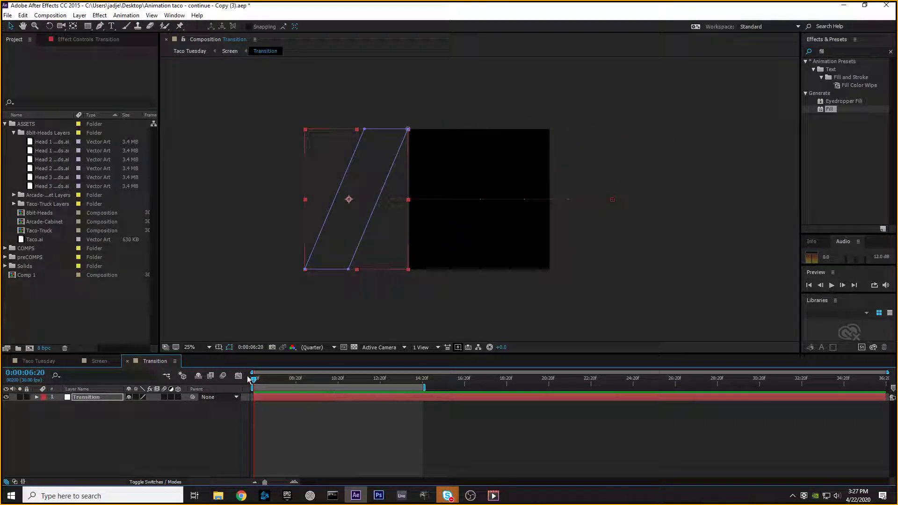
drag(255, 378, 254, 379)
click(100, 417)
click(92, 398)
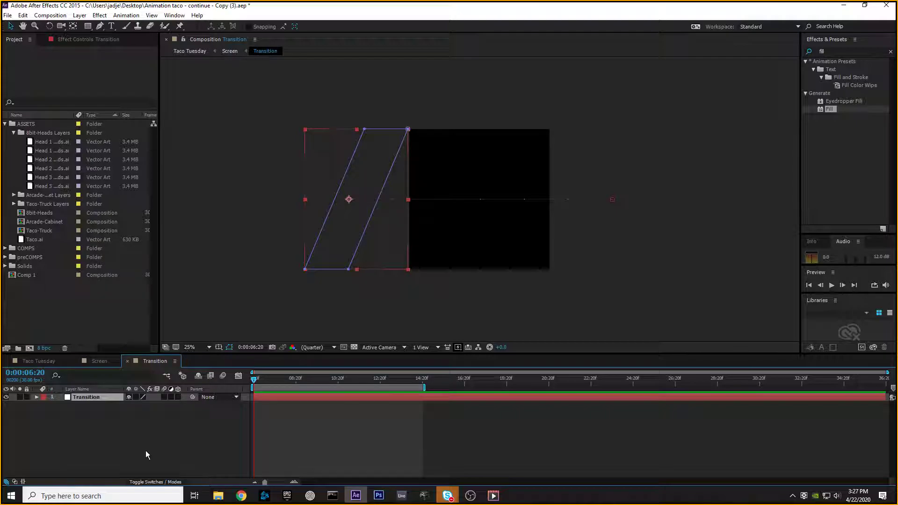
key(ctrl+d)
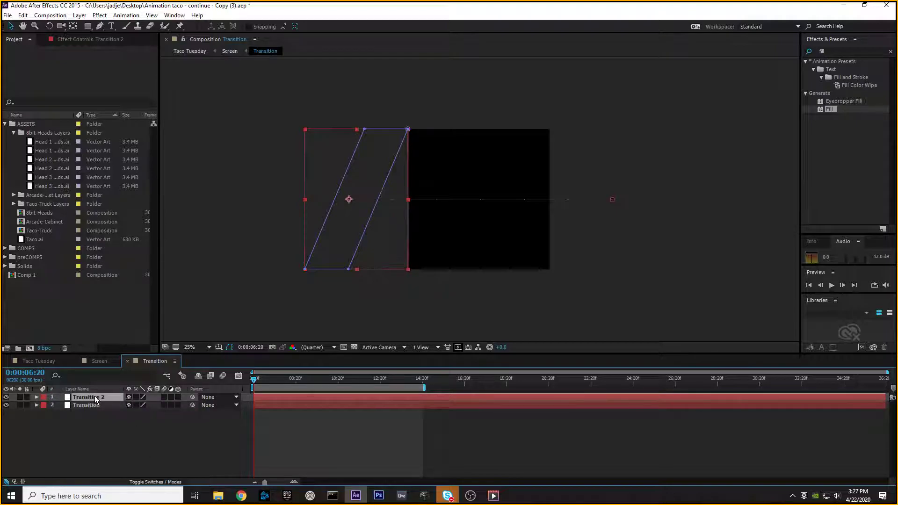
Offset the Transition 2 layer two frames later so it starts at 0:00:06:22, returning the playhead to 0:00:06:20
drag(255, 379, 256, 383)
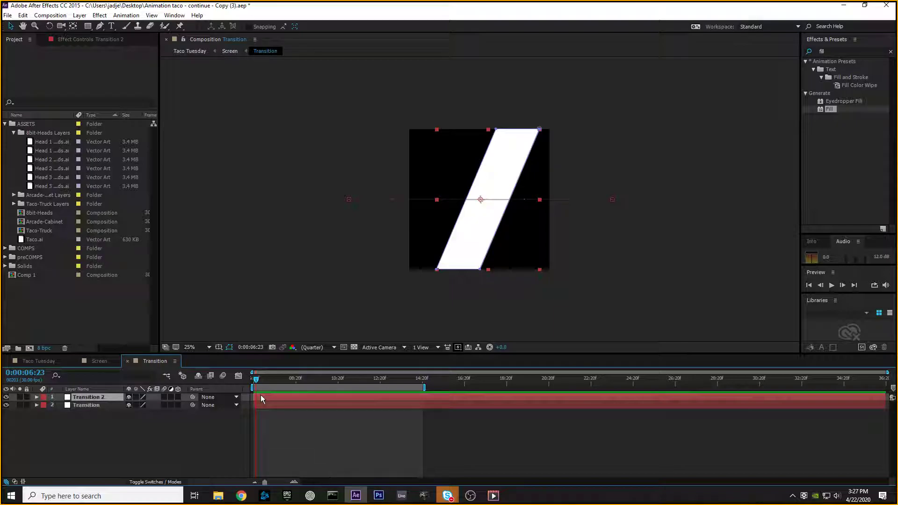
key(ctrl+z)
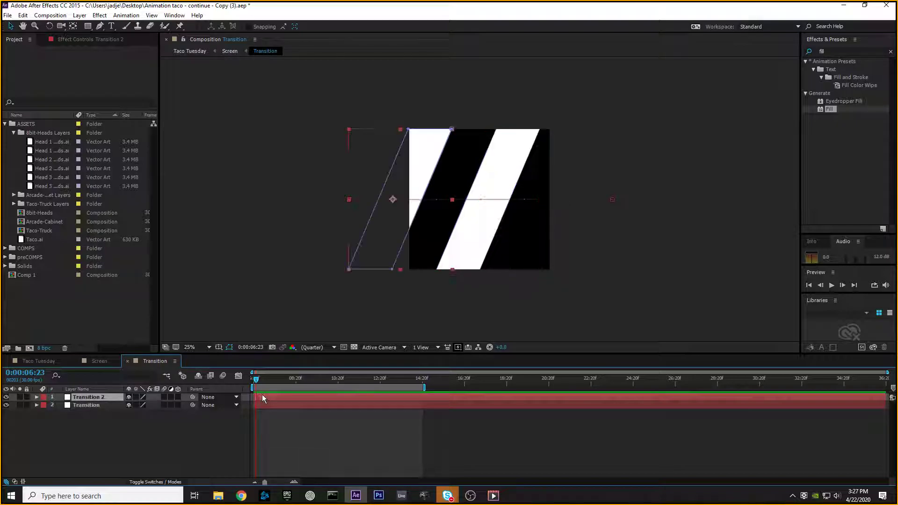
key(ctrl+shift+z)
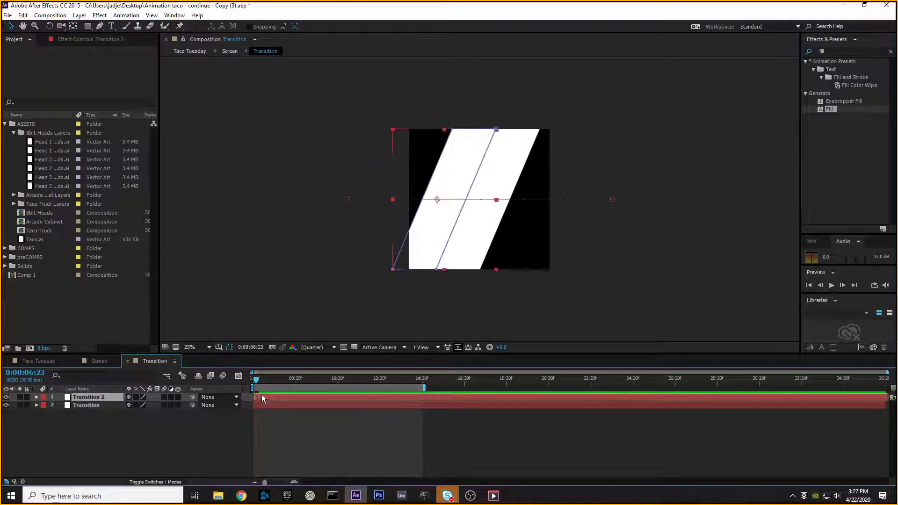
key(ctrl+z)
drag(256, 383, 254, 384)
Examine the spacing between the Transition and Transition 2 strips from 0:00:06:20 to 0:00:06:22 in the magnified timeline
drag(265, 482, 281, 479)
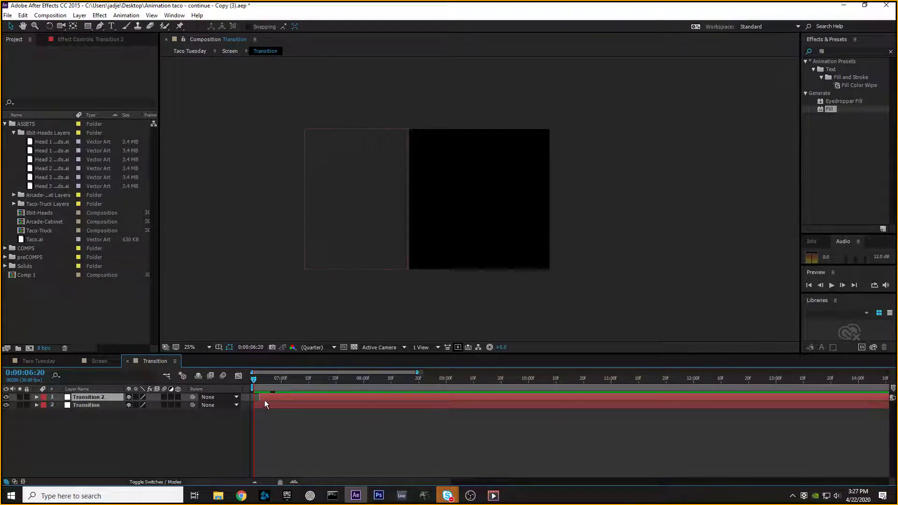
click(263, 406)
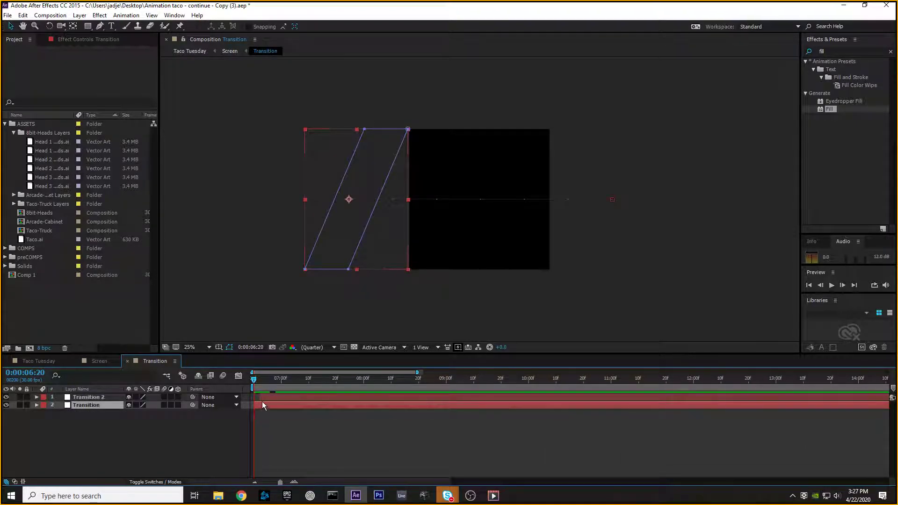
click(259, 406)
click(262, 400)
mouse_move(252, 377)
mouse_down()
mouse_move(267, 381)
mouse_move(246, 384)
mouse_move(262, 388)
mouse_up()
click(266, 398)
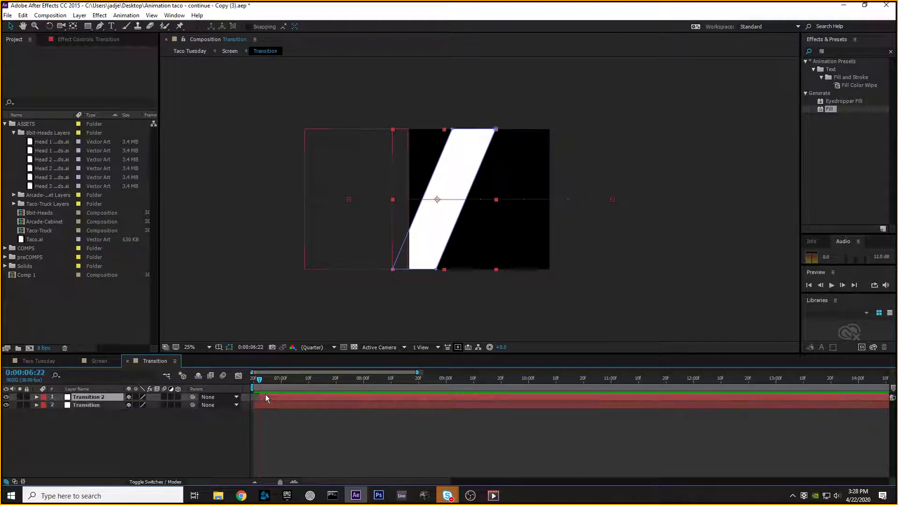
key(ctrl+z)
key(ctrl+z)
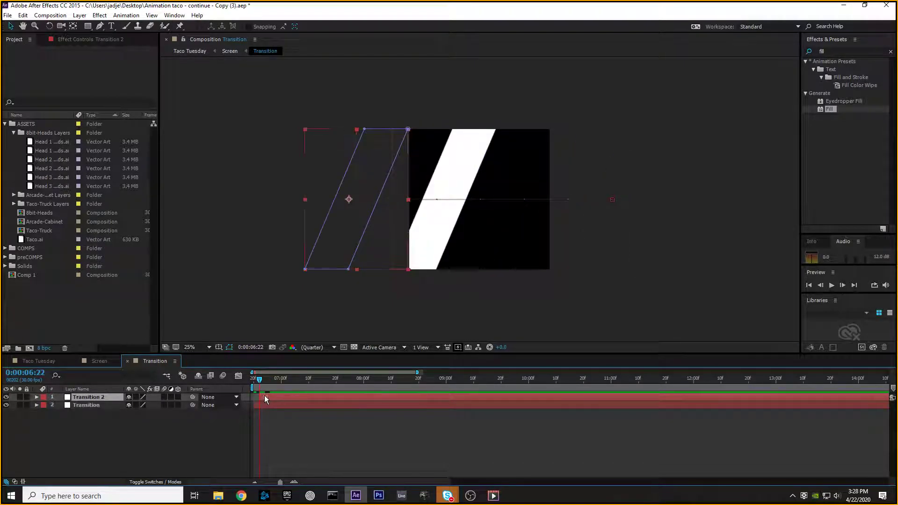
mouse_move(260, 379)
mouse_down()
mouse_move(268, 378)
mouse_move(238, 378)
mouse_move(299, 407)
mouse_move(307, 399)
mouse_move(284, 381)
mouse_move(253, 380)
mouse_up()
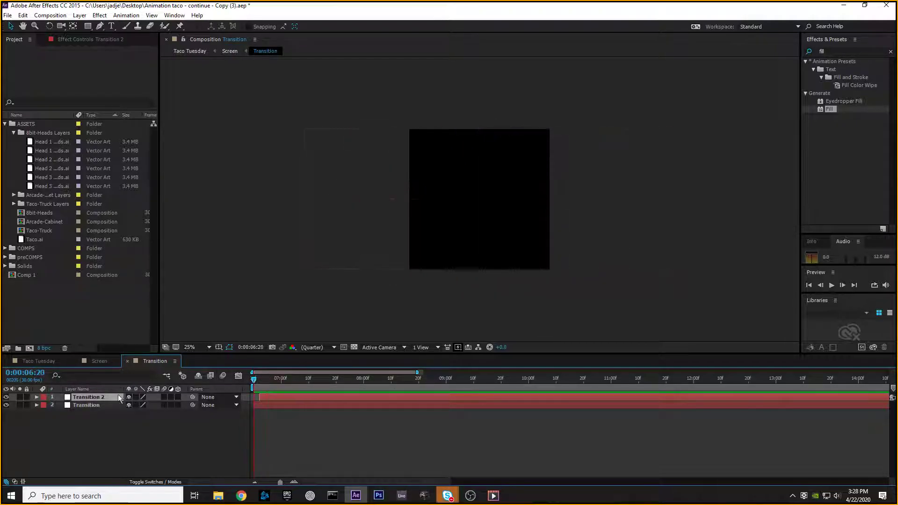
Compare the two strips at 0:00:06:24 and duplicate the Transition 2 layer
click(97, 404)
click(97, 398)
drag(252, 379, 265, 379)
click(105, 405)
key(ctrl+Up)
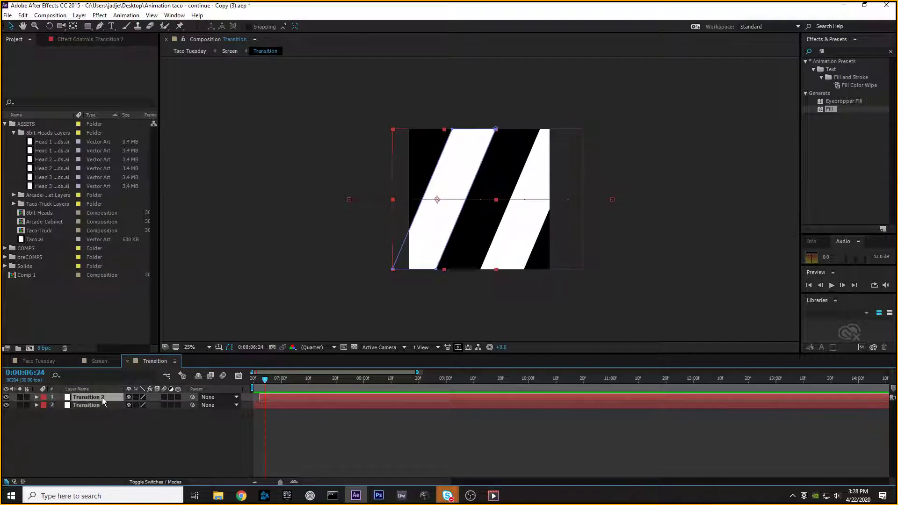
key(ctrl+d)
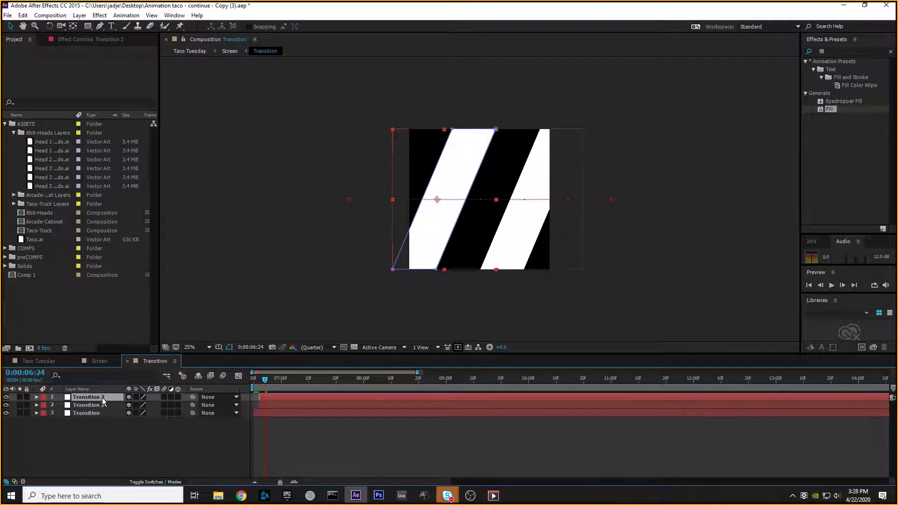
Offset the Transition 3 layer to start at 0:00:06:25 and move the playhead to 0:00:06:28
mouse_move(264, 380)
mouse_down()
mouse_move(256, 381)
mouse_move(267, 381)
mouse_up()
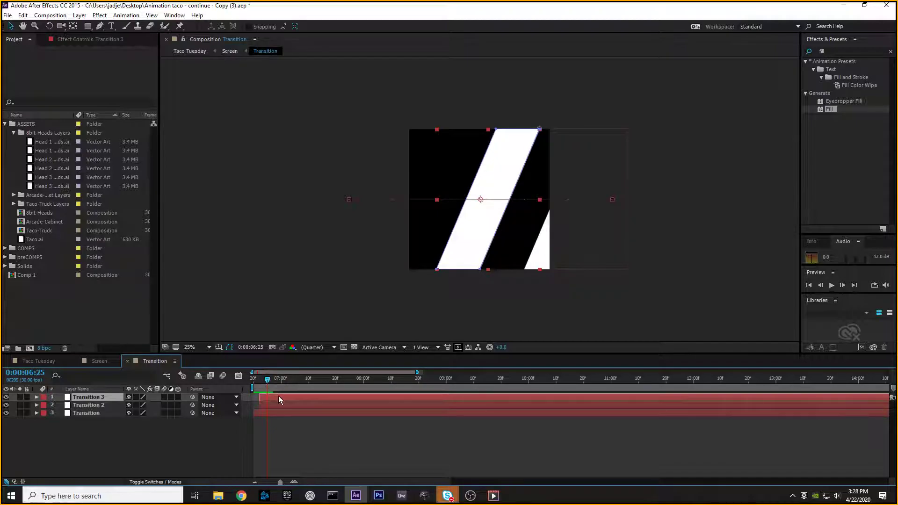
drag(278, 397, 280, 399)
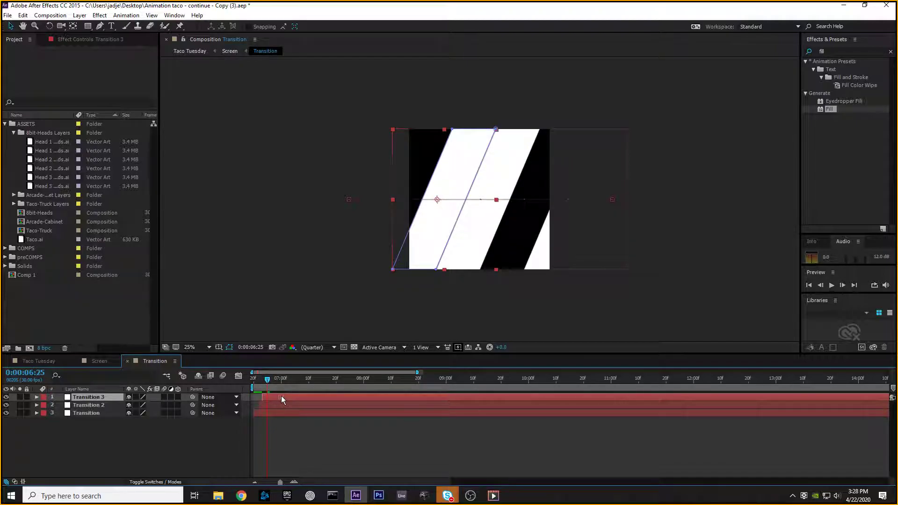
drag(281, 397, 283, 397)
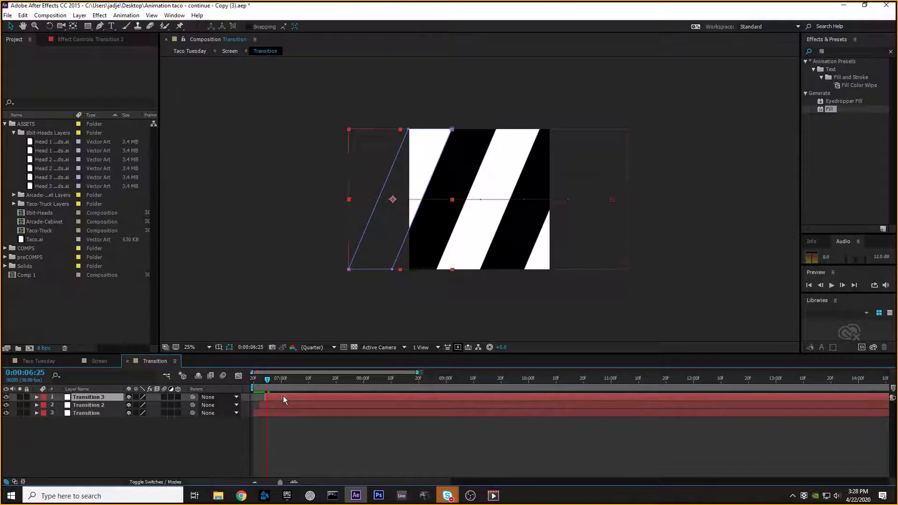
mouse_move(285, 396)
mouse_down()
mouse_move(251, 380)
mouse_move(285, 383)
mouse_move(264, 380)
mouse_move(277, 379)
mouse_up()
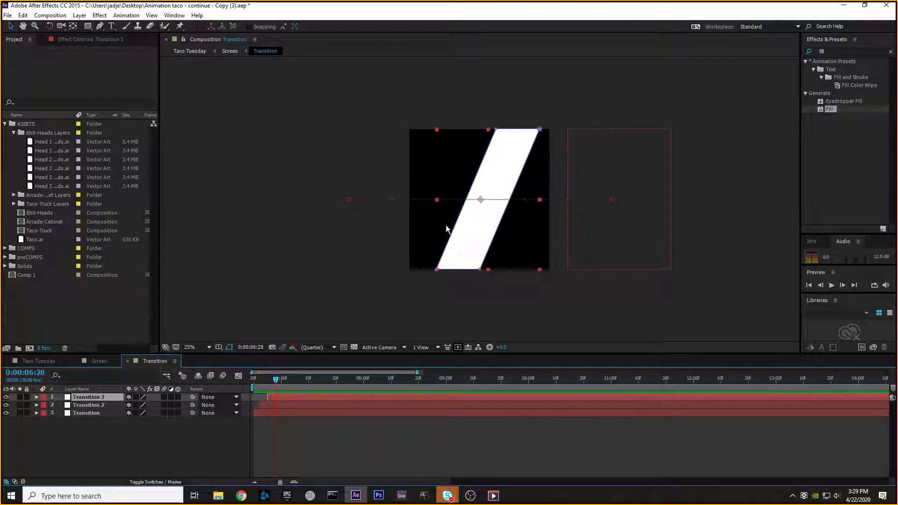
Widen the Transition 3 strip at 0:00:06:28 by moving its left and right slanted mask edges outward
click(496, 130)
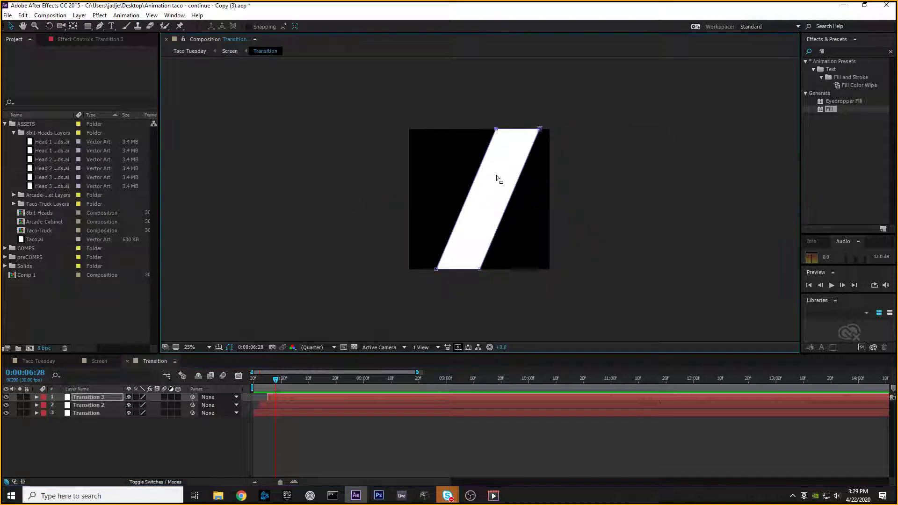
drag(436, 270, 395, 270)
click(539, 130)
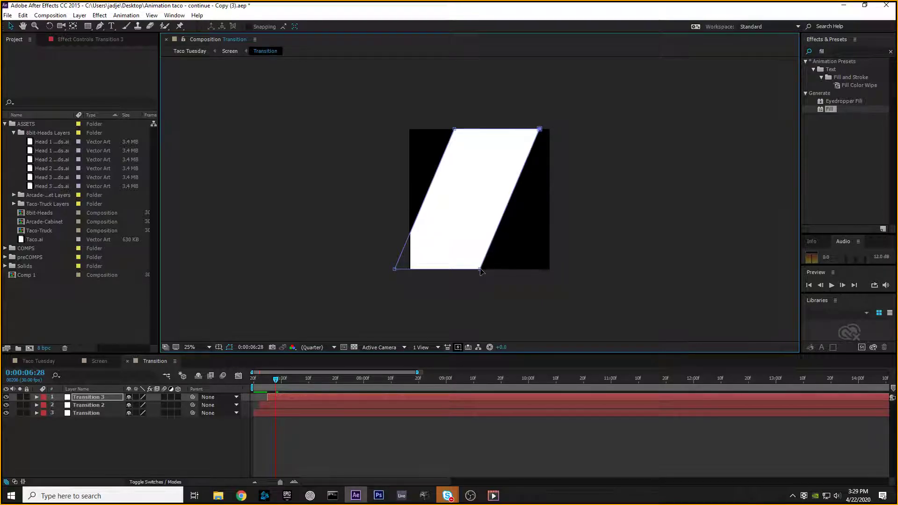
drag(481, 272, 531, 278)
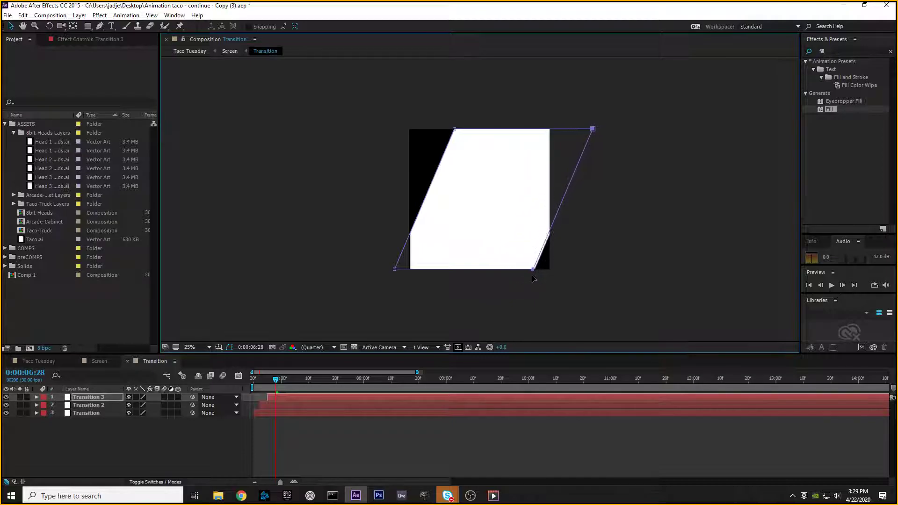
click(279, 380)
click(280, 380)
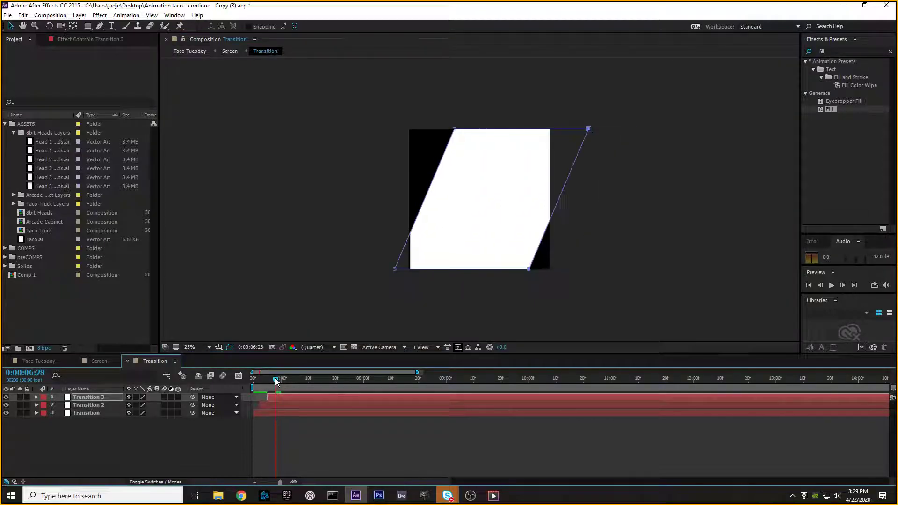
Move Transition 3's left mask edge inward at 0:00:06:29 to meet the bottom-left corner of the visible white fill
click(279, 378)
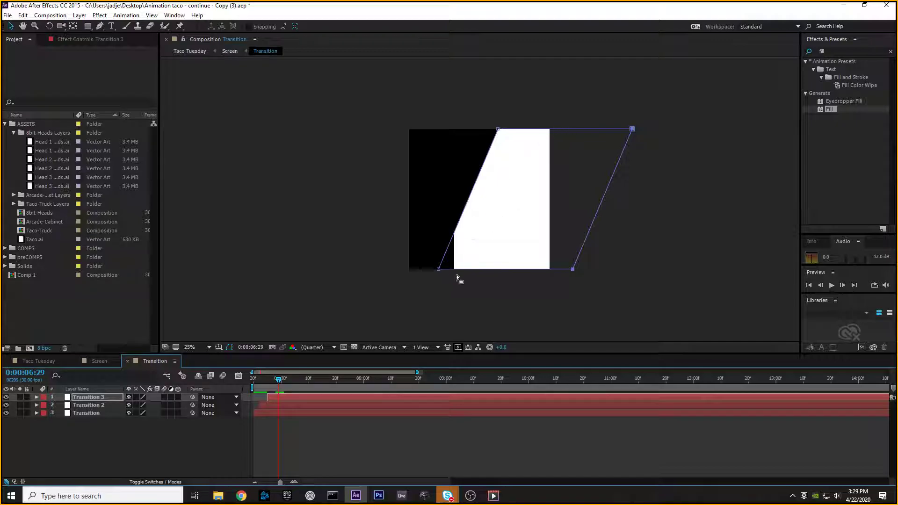
click(438, 270)
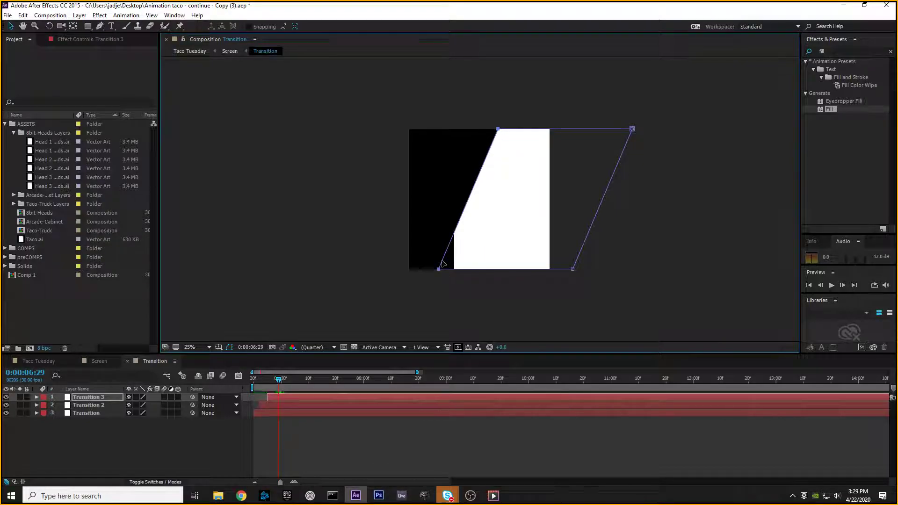
drag(442, 261, 458, 263)
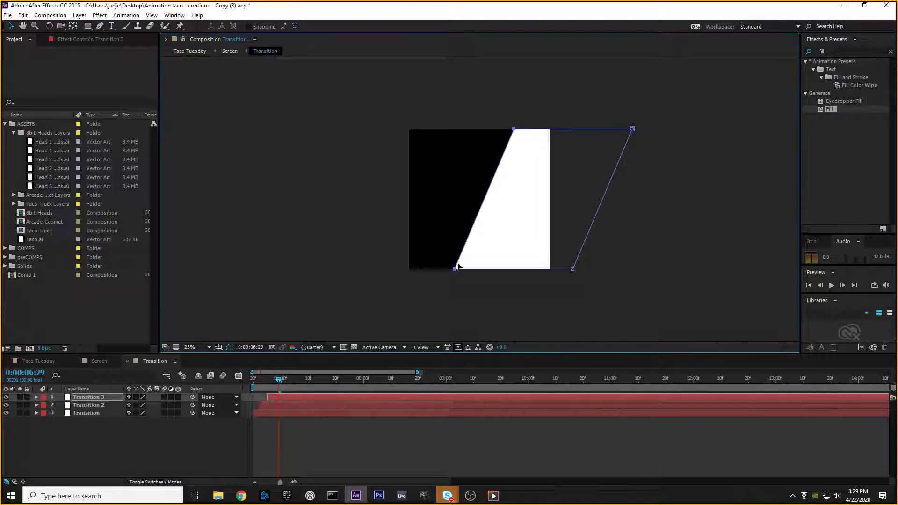
Move Transition 3's right mask edge inward at 0:00:06:26 to meet the white fill's upper-right corner, and check the strip at 0:00:06:29
drag(285, 380, 271, 377)
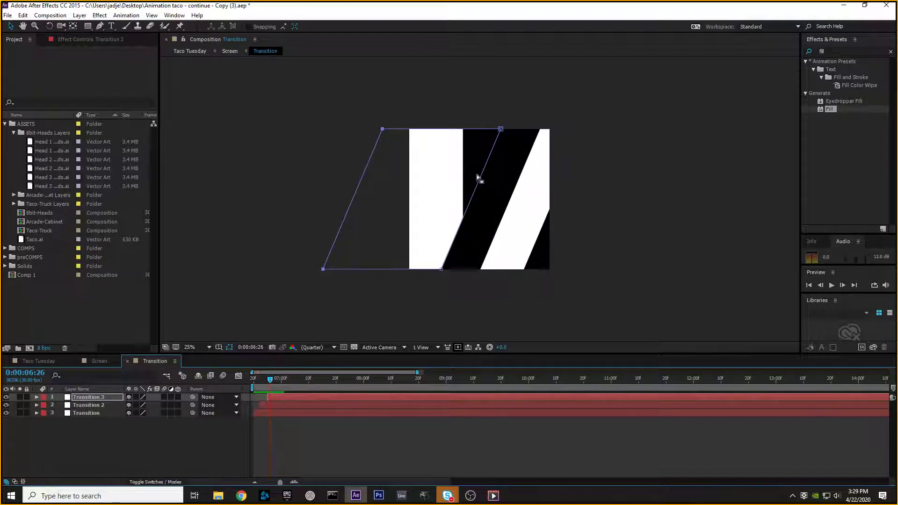
click(500, 129)
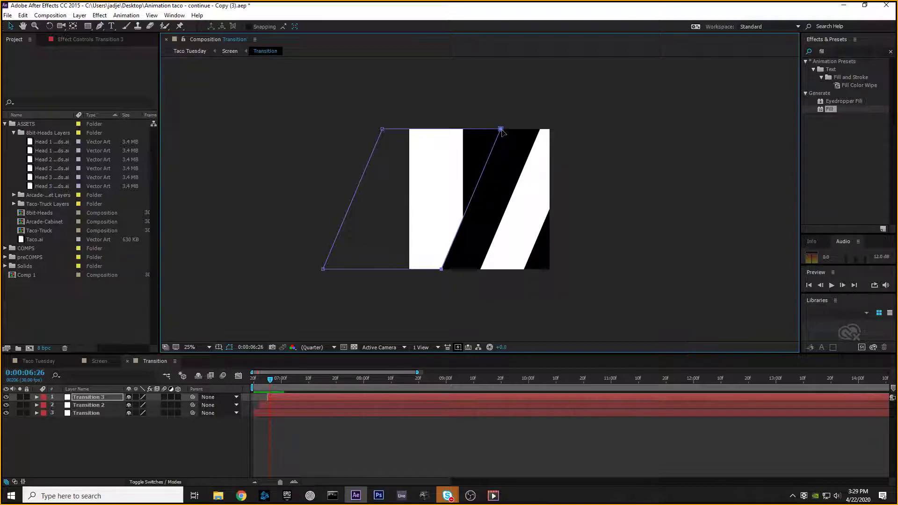
drag(502, 132, 464, 130)
click(276, 378)
key(Page_Down)
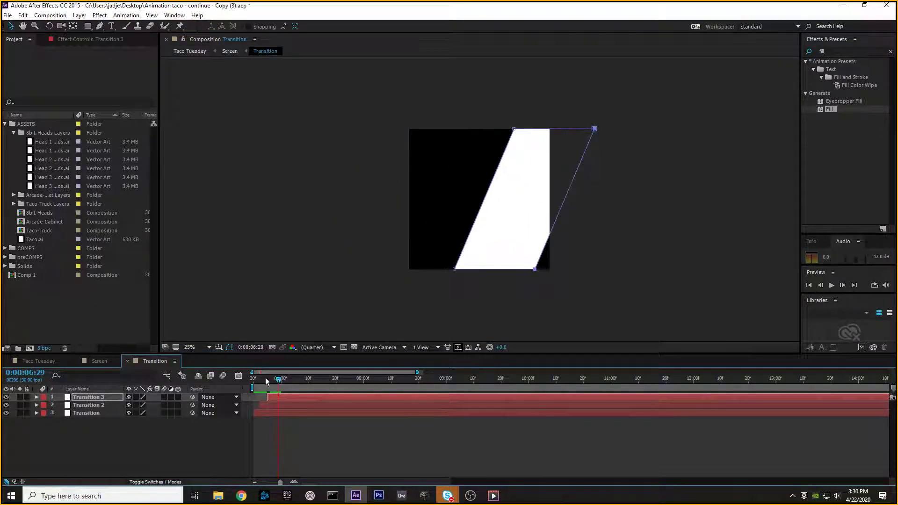
Duplicate the Transition 3 layer, offset the copy one frame to start at 0:00:06:26, and move the playhead to 0:00:07:00
click(109, 397)
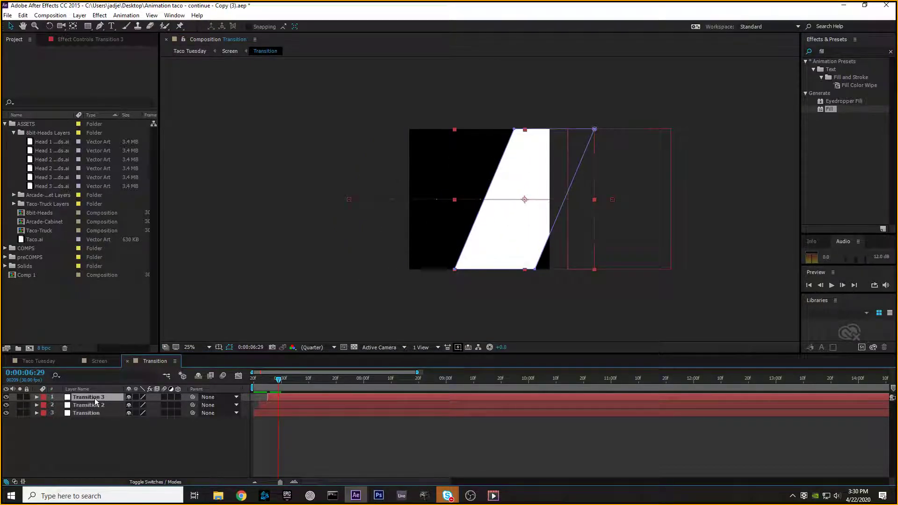
key(ctrl+d)
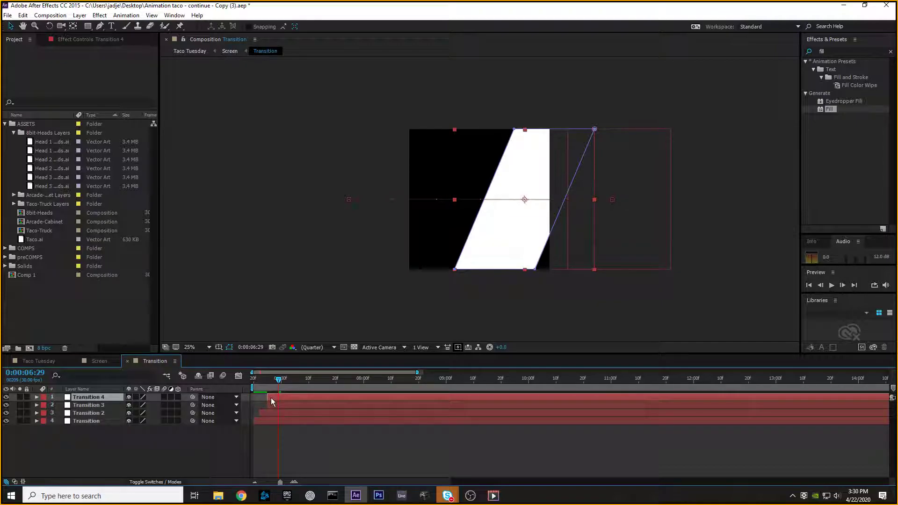
drag(273, 401, 274, 400)
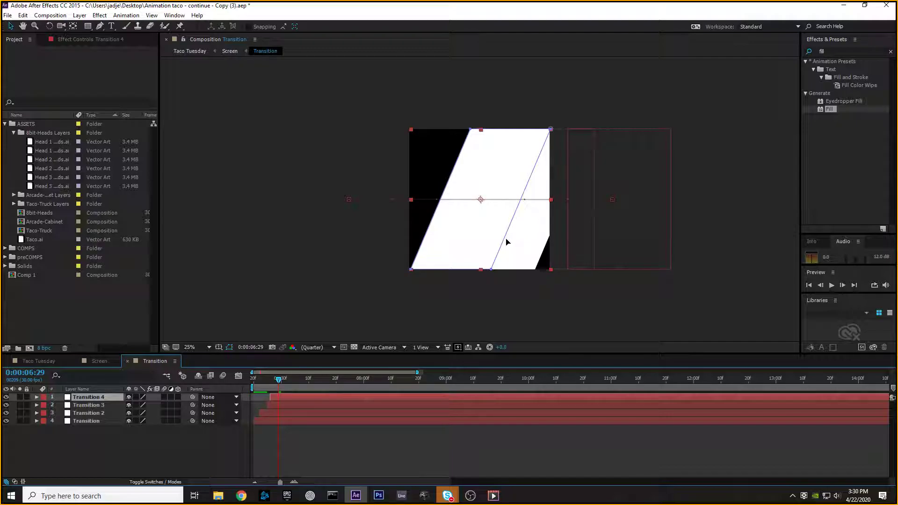
mouse_move(279, 383)
mouse_down()
mouse_move(264, 382)
mouse_move(279, 383)
mouse_up()
drag(282, 397, 281, 382)
Nudge the left slanted mask edge of the Transition 4 strip slightly outward at 0:00:07:00
click(457, 271)
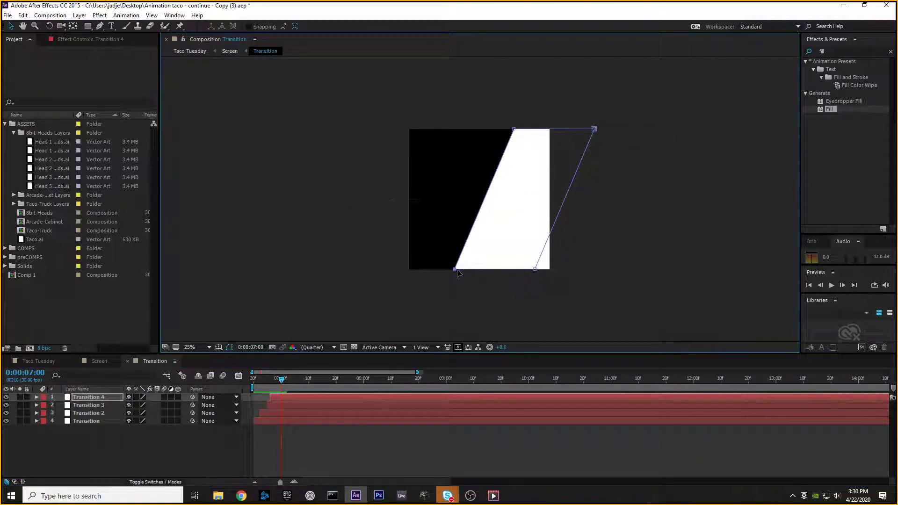
click(515, 130)
shift+click(456, 270)
drag(471, 233, 471, 235)
drag(288, 377, 279, 378)
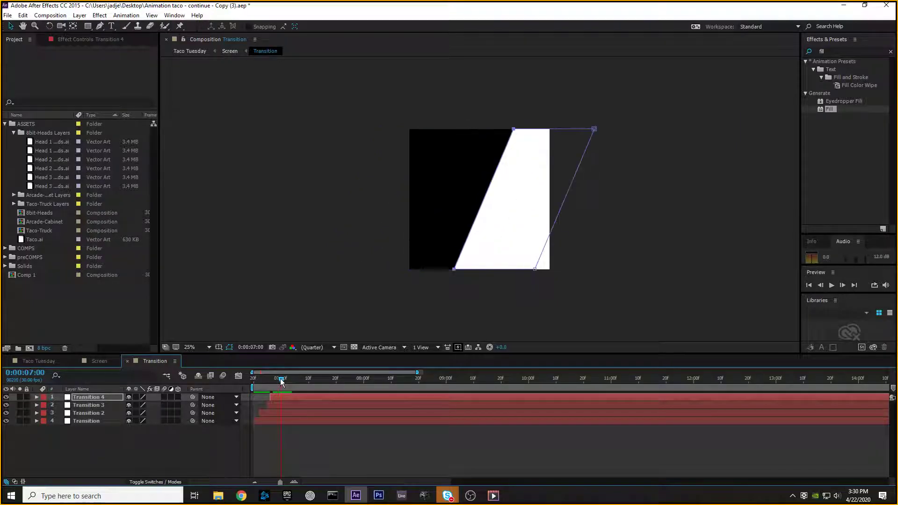
Narrow the Transition 2 strip at 0:00:06:24 by moving its left mask edge inward to the frame's lower-left corner
click(277, 396)
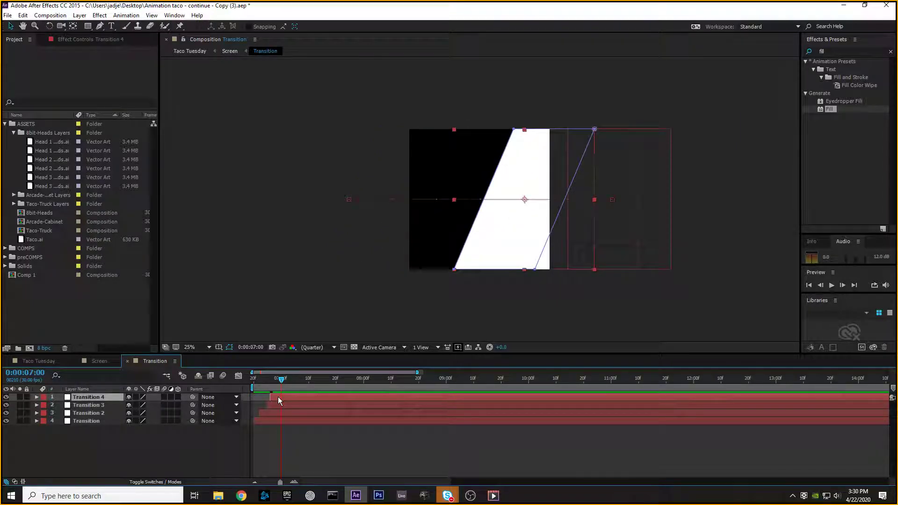
click(273, 378)
mouse_move(272, 379)
mouse_down()
mouse_move(265, 383)
mouse_move(282, 373)
mouse_move(265, 371)
mouse_up()
click(447, 207)
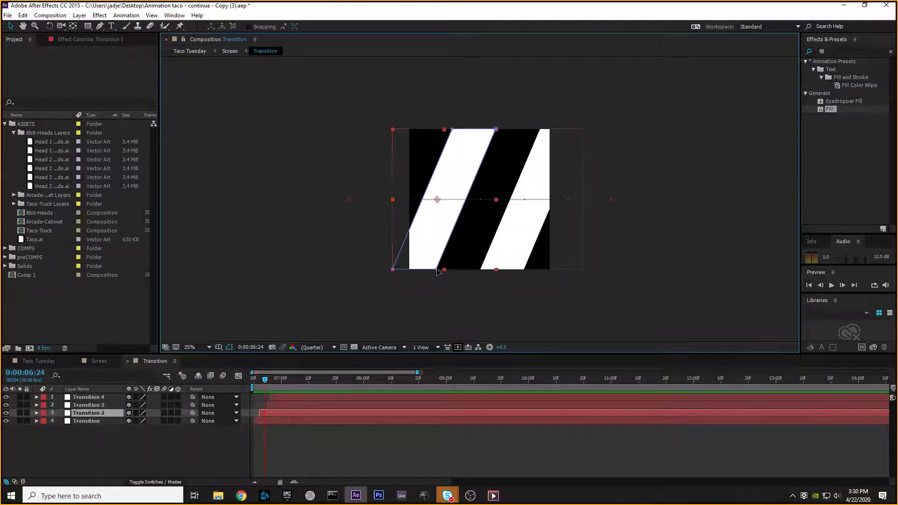
click(397, 277)
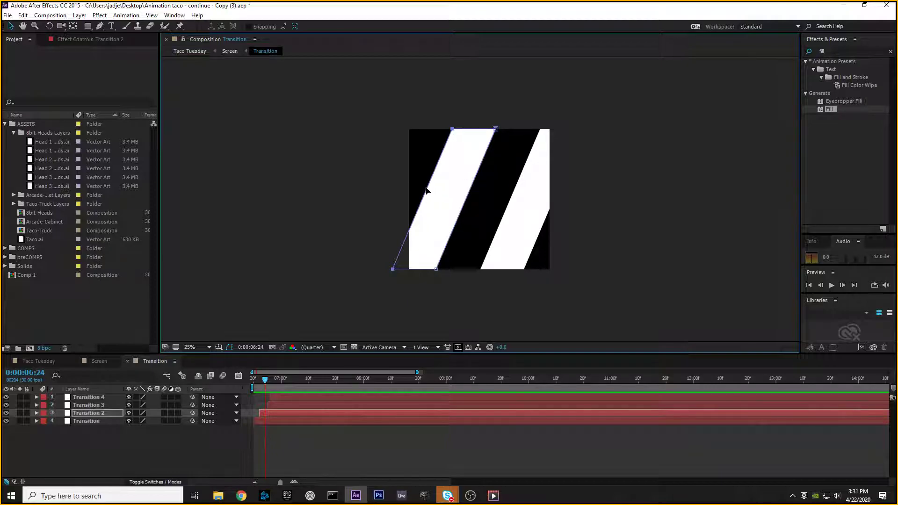
drag(426, 190, 444, 194)
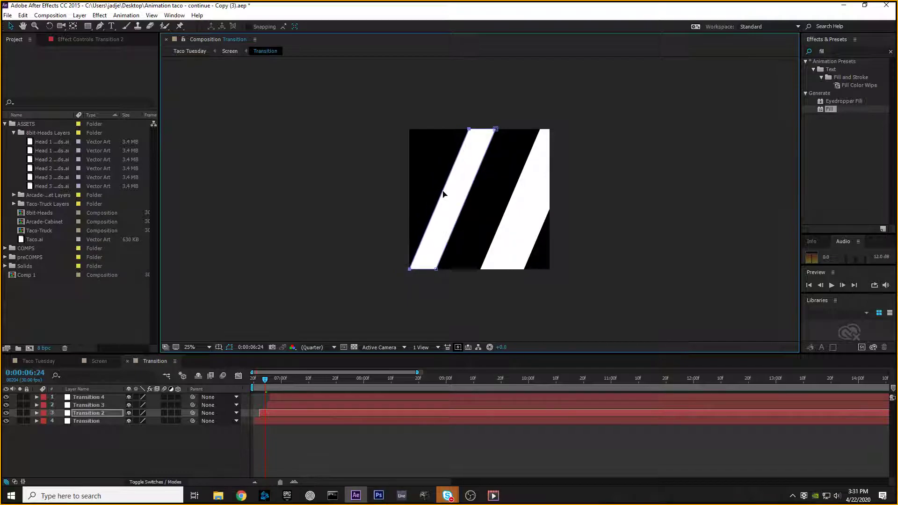
Preview the strips up to 0:00:06:27 and select the Transition 4 layer
mouse_move(262, 378)
mouse_down()
mouse_move(292, 372)
mouse_move(265, 372)
mouse_move(284, 372)
mouse_move(274, 371)
mouse_up()
click(159, 453)
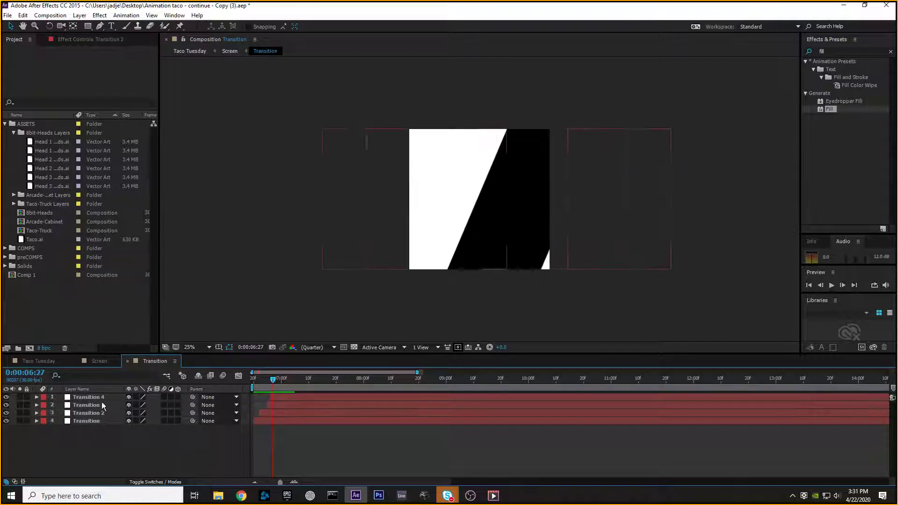
click(110, 397)
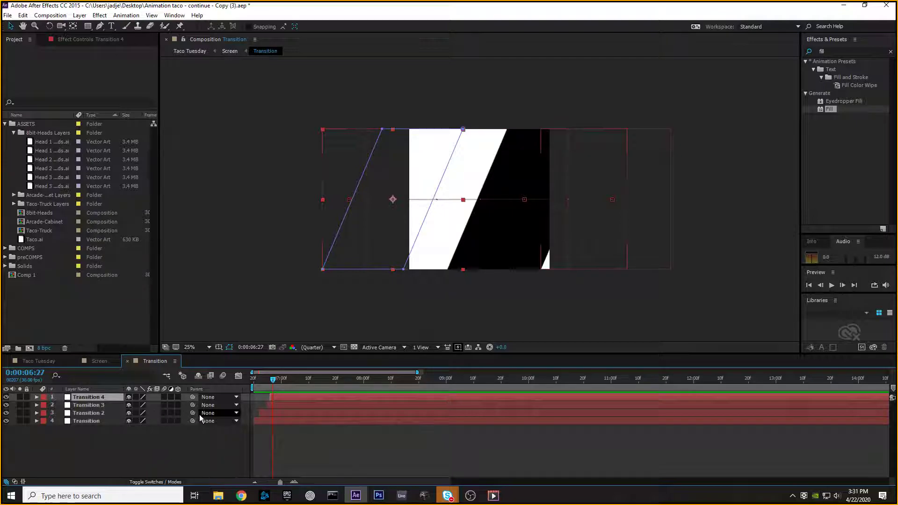
Duplicate the Transition 4 layer, offset the copy a few frames, and narrow its strip at 0:00:07:02 by moving the left slanted mask edge inward
key(ctrl+d)
mouse_move(273, 378)
mouse_down()
mouse_move(301, 396)
mouse_move(280, 381)
mouse_move(288, 380)
mouse_up()
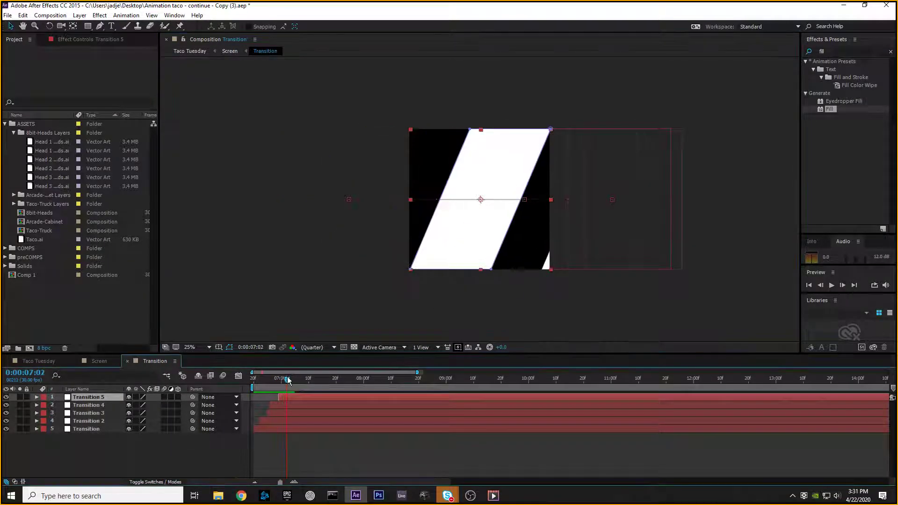
click(470, 130)
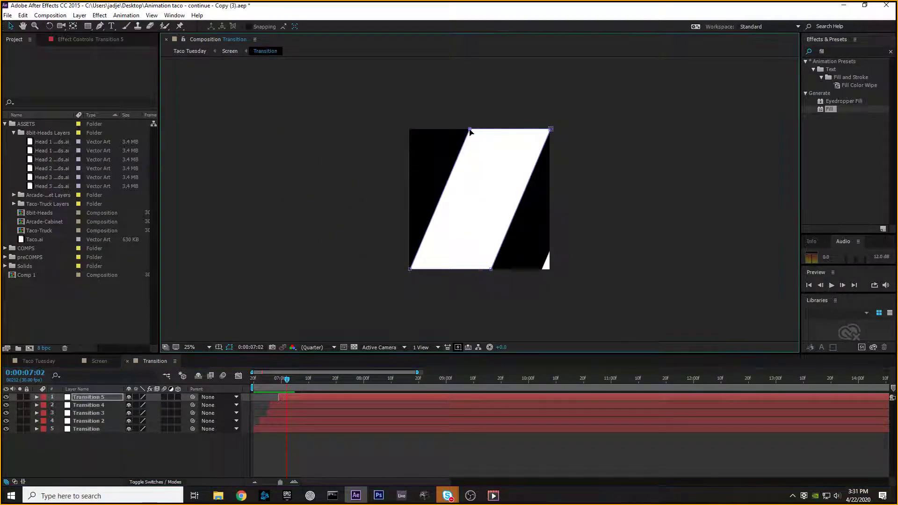
click(410, 270)
drag(436, 211, 452, 228)
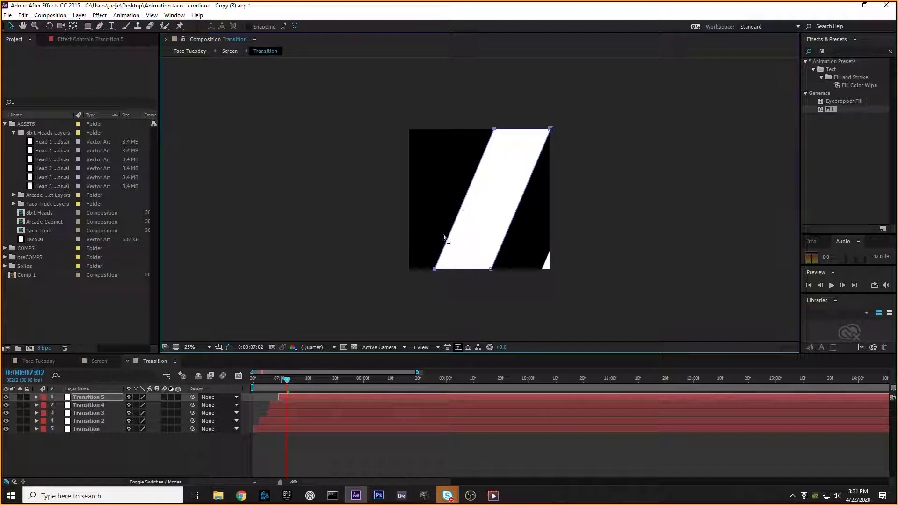
Preview the five strips sweeping across the frame from 0:00:06:20
drag(295, 380, 253, 381)
key(space)
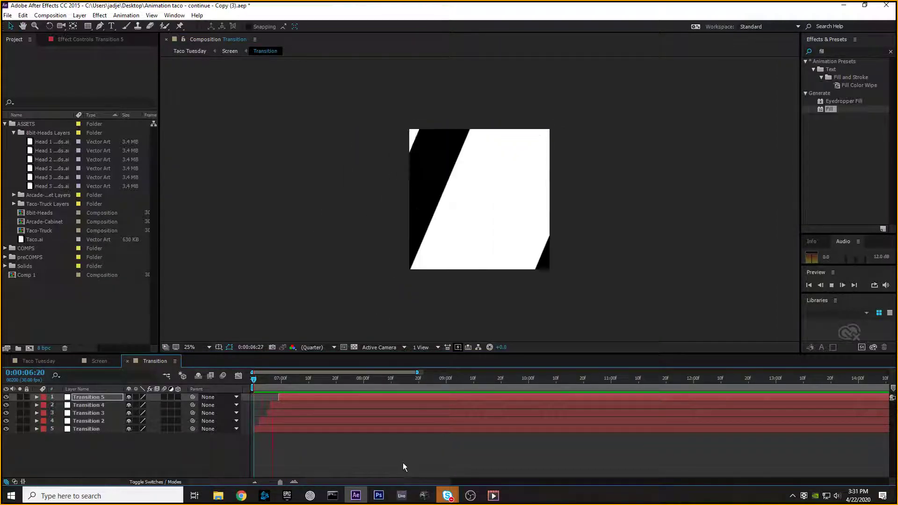
key(space)
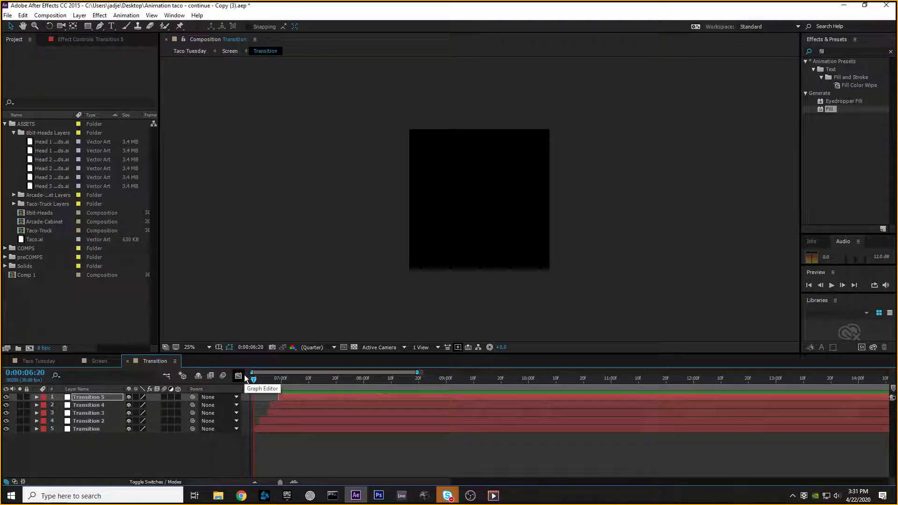
key(space)
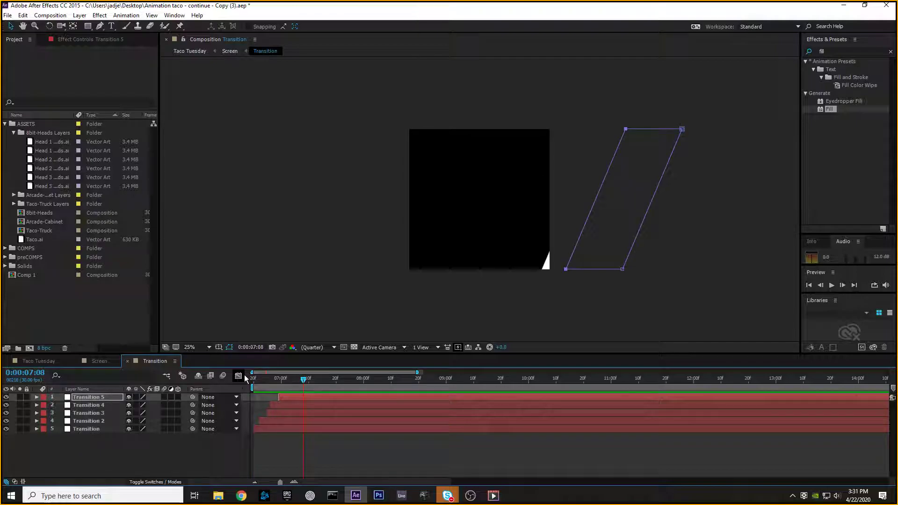
Examine the shine strips in the Taco Tuesday reference video in Movies & TV, close it, and return to After Effects
click(493, 496)
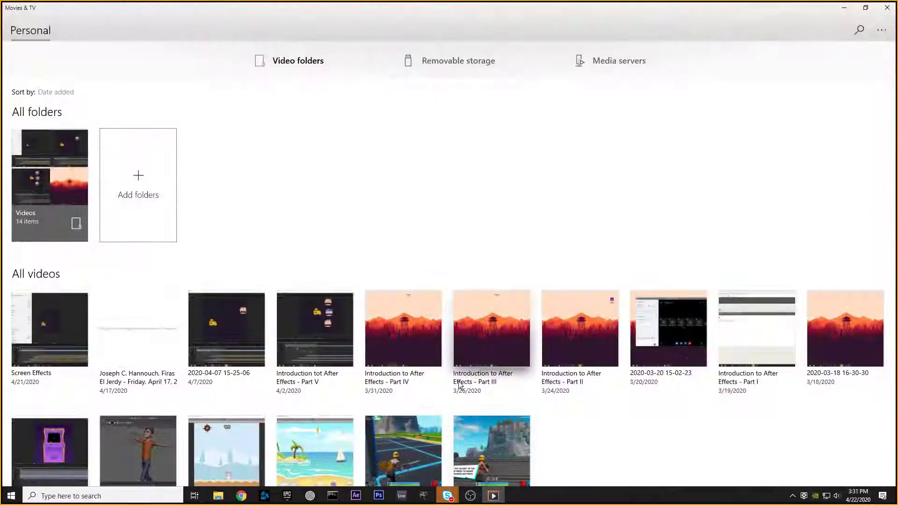
click(888, 7)
click(843, 6)
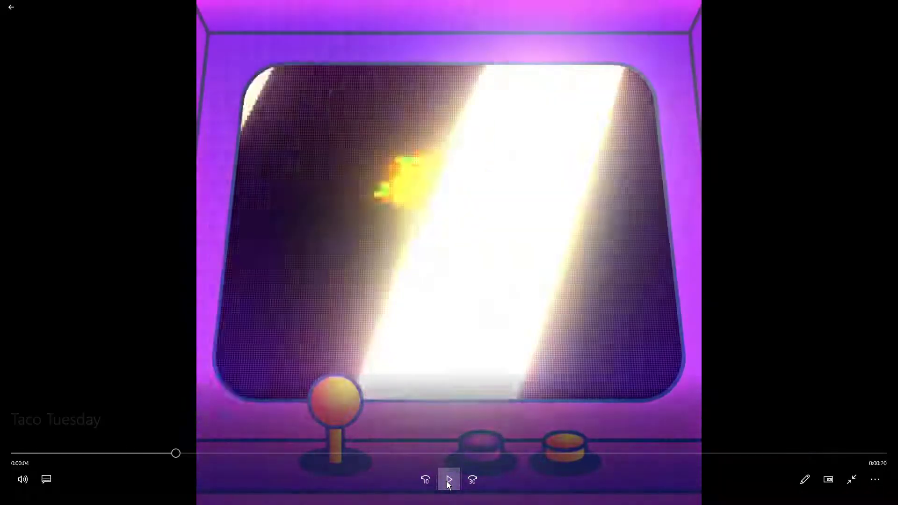
click(447, 480)
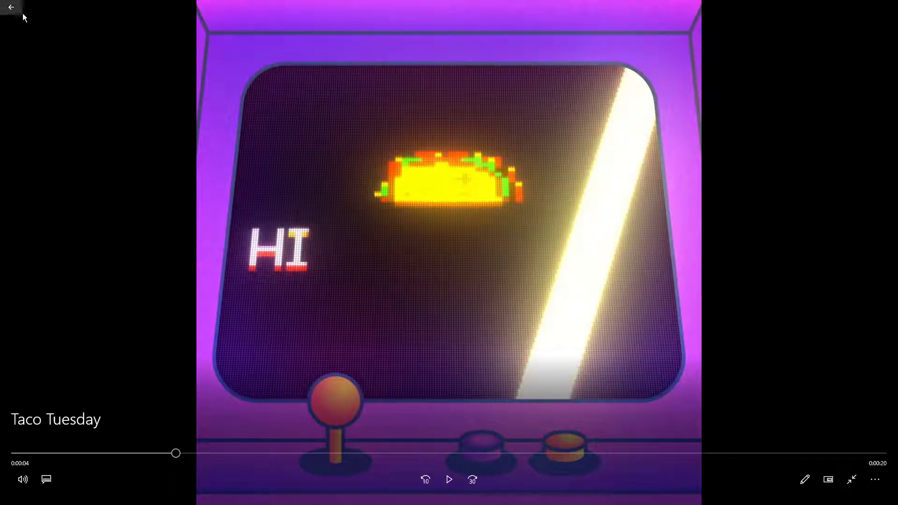
key(Escape)
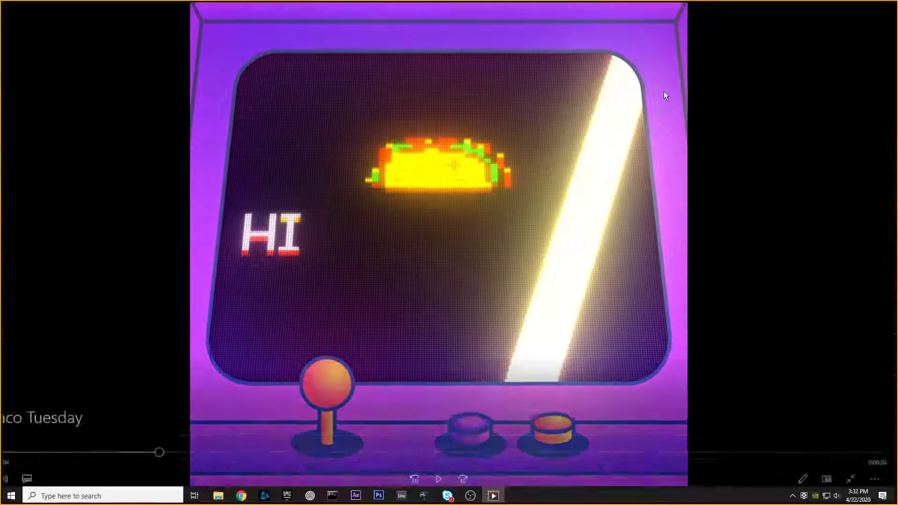
click(884, 7)
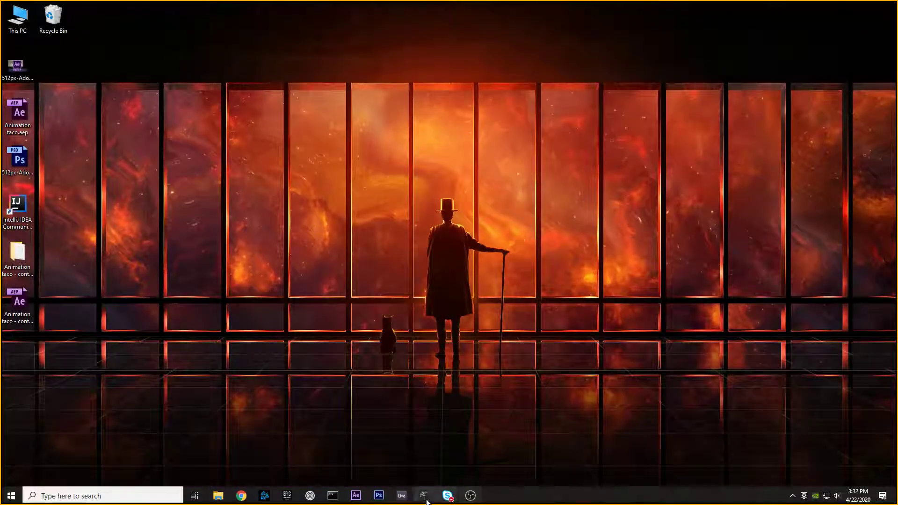
click(356, 495)
Preview the Screen composition from its start at 50% magnification and scrub back to 0:00:01:13
drag(303, 377, 249, 384)
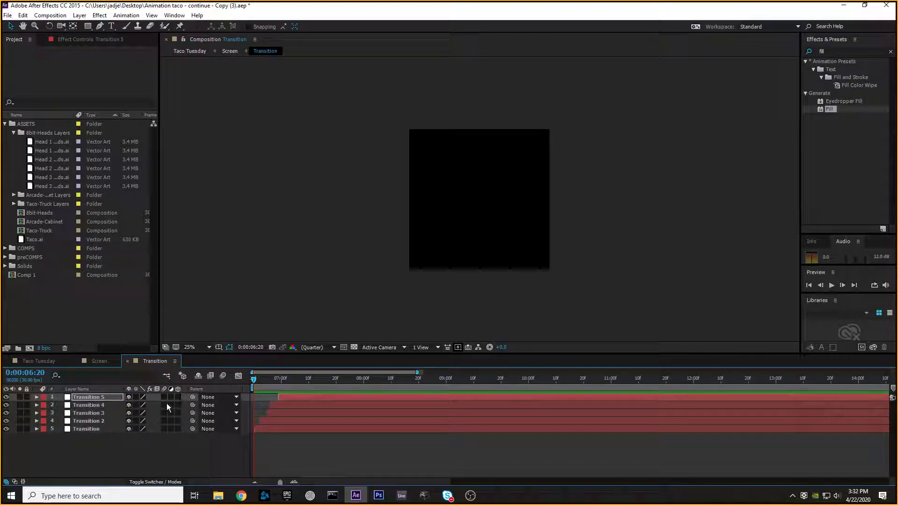
click(99, 361)
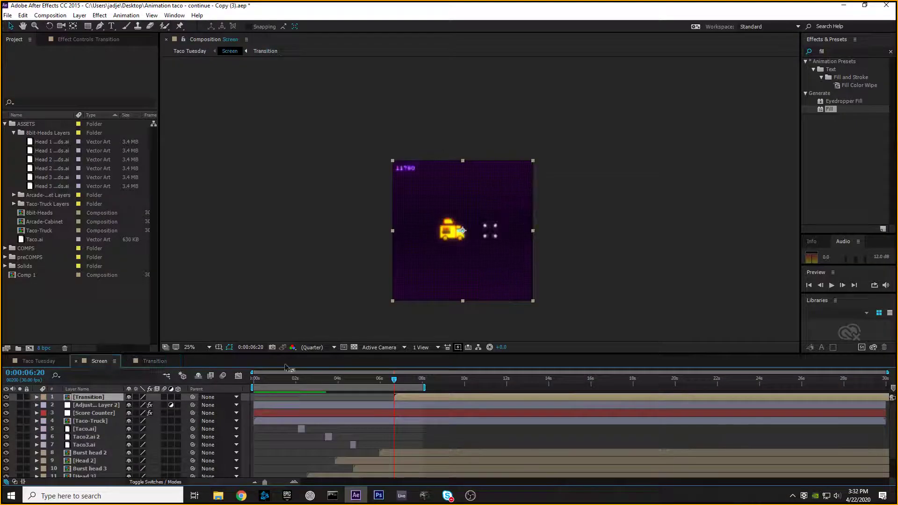
drag(389, 374, 248, 387)
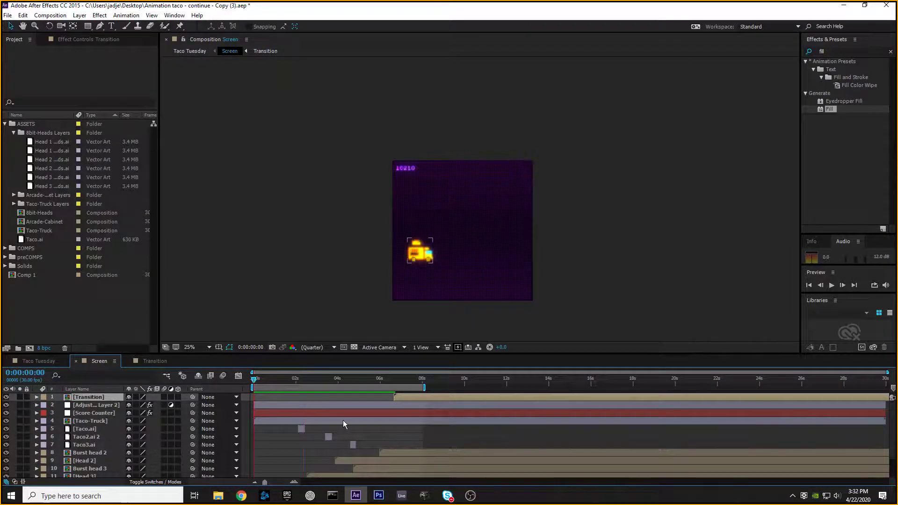
key(space)
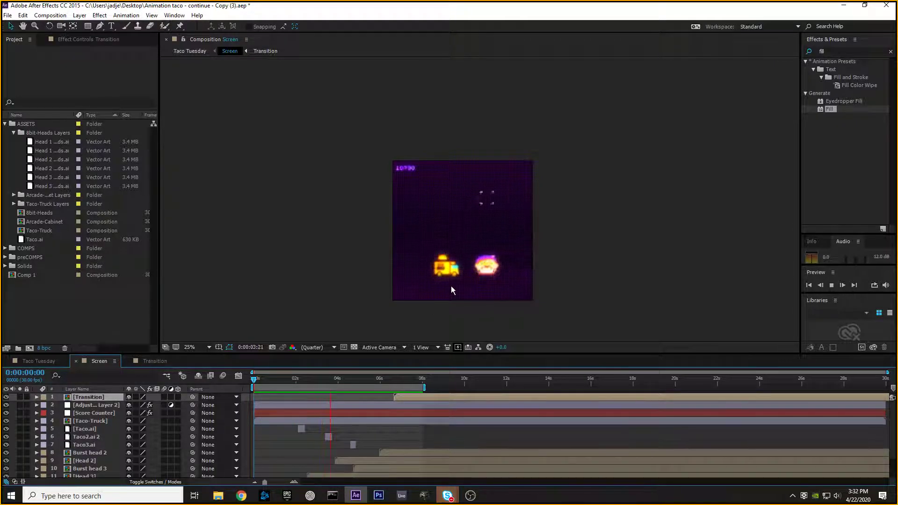
scroll(450, 286, up, 2)
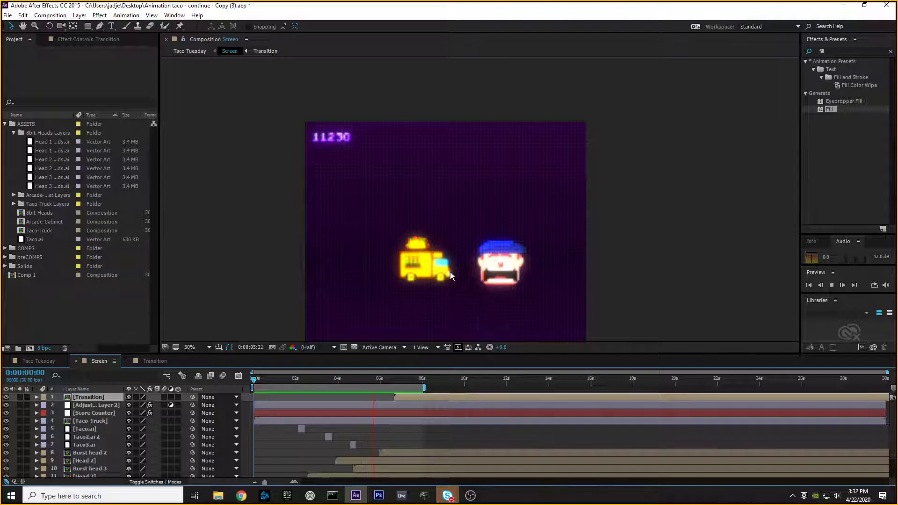
drag(588, 265, 613, 218)
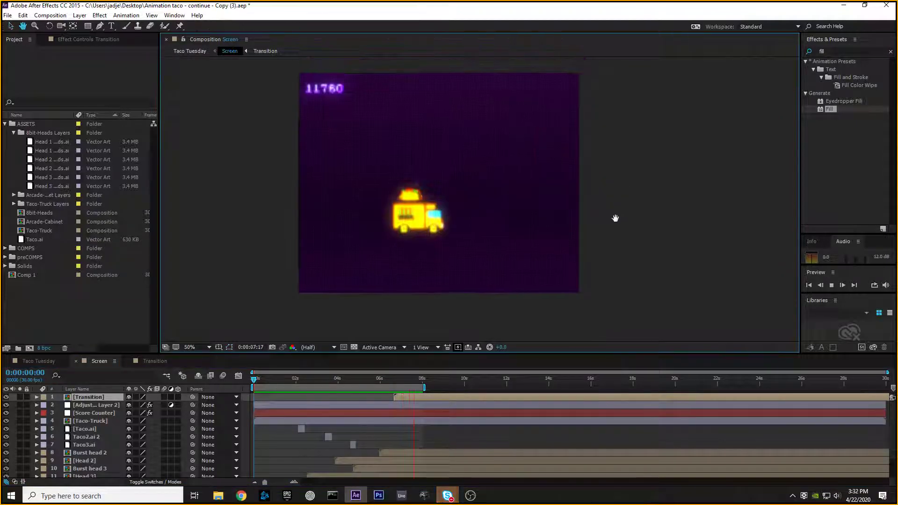
click(280, 380)
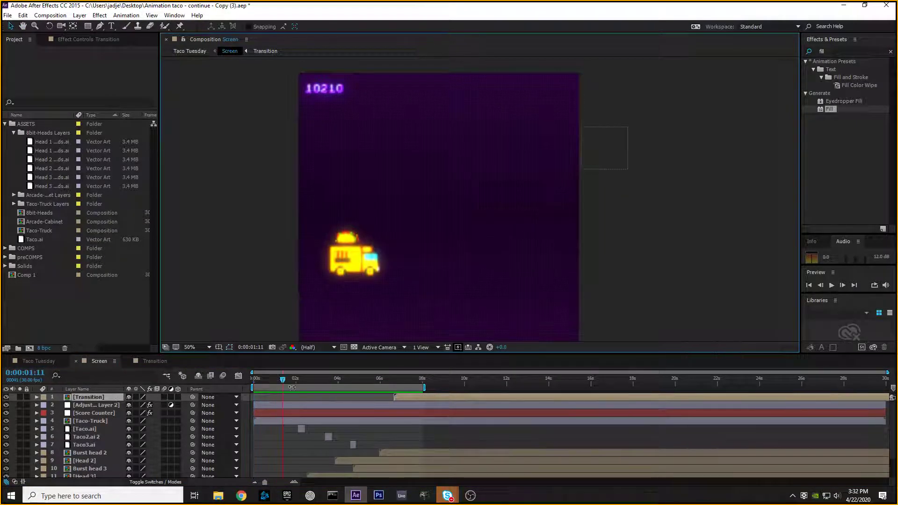
click(309, 379)
click(284, 379)
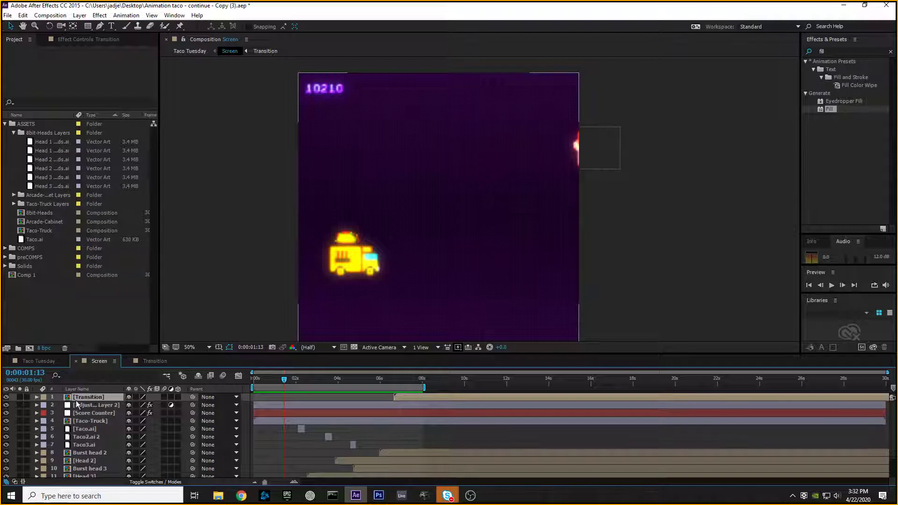
Check the effects on Adjustment Layer 2 and rename that layer Screen Effects
click(95, 405)
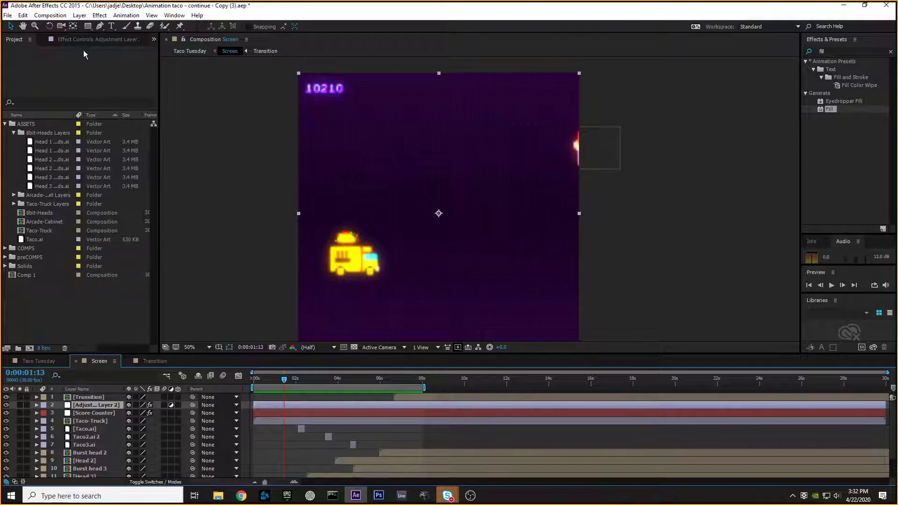
click(101, 40)
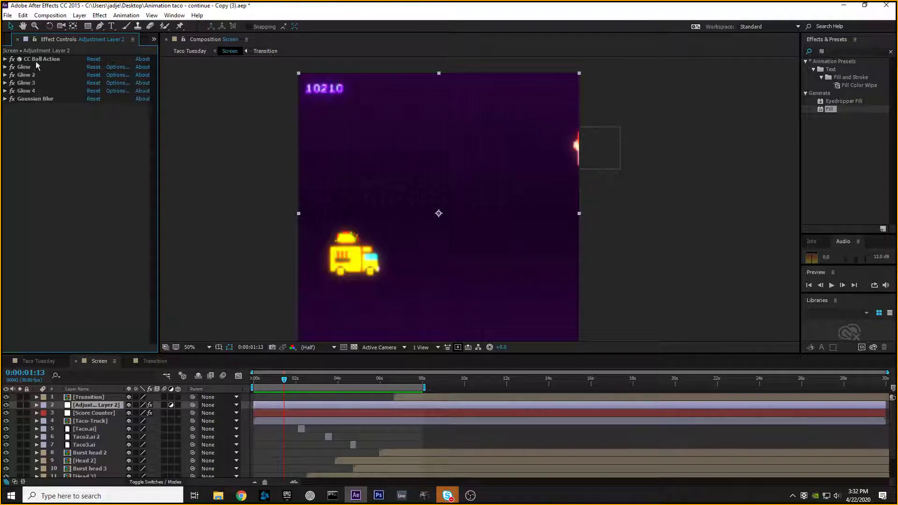
scroll(113, 437, down, 1)
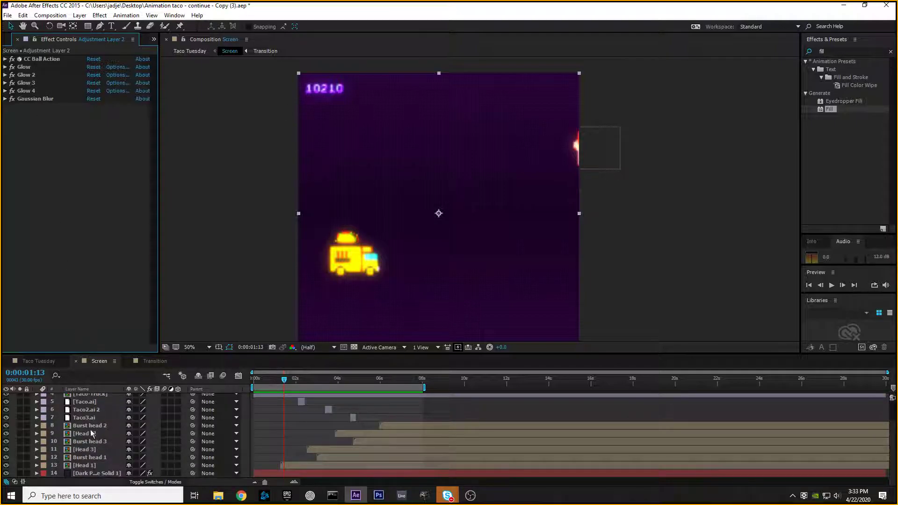
scroll(91, 436, up, 1)
right_click(93, 406)
click(108, 399)
text(Scree)
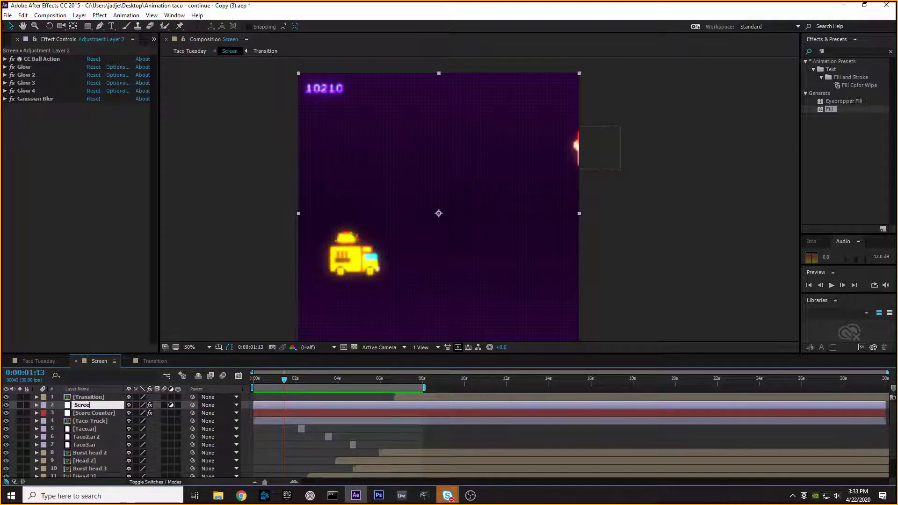
text(n Effects)
key(Return)
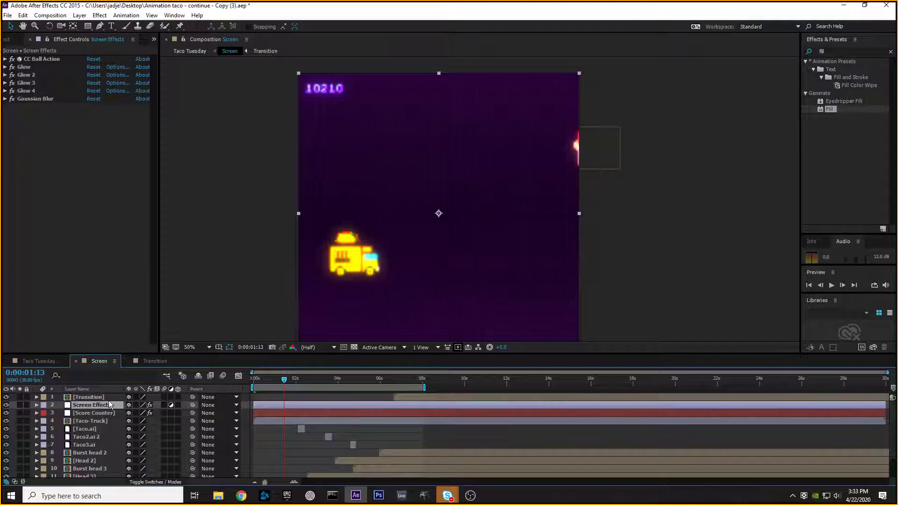
Place the Transition layer directly beneath Screen Effects, comparing both stacking orders at 0:00:07:01
drag(284, 381, 274, 380)
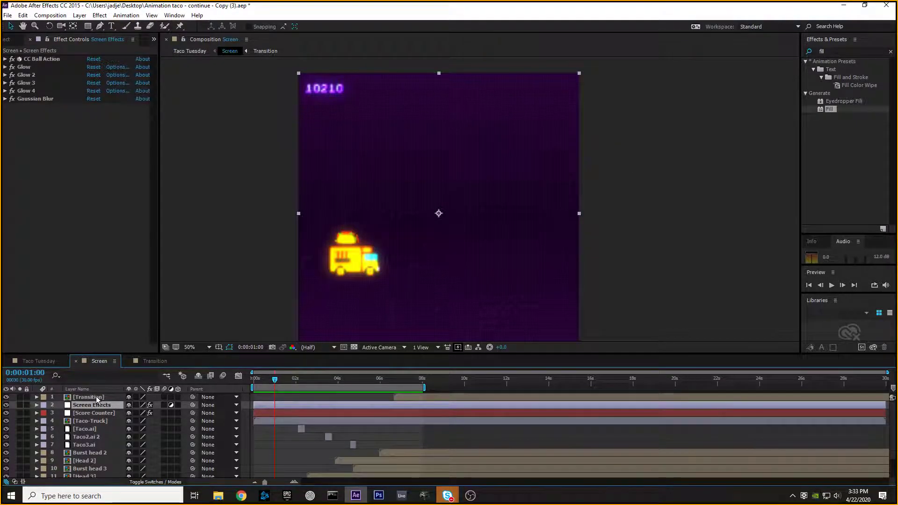
click(97, 397)
drag(97, 407, 96, 405)
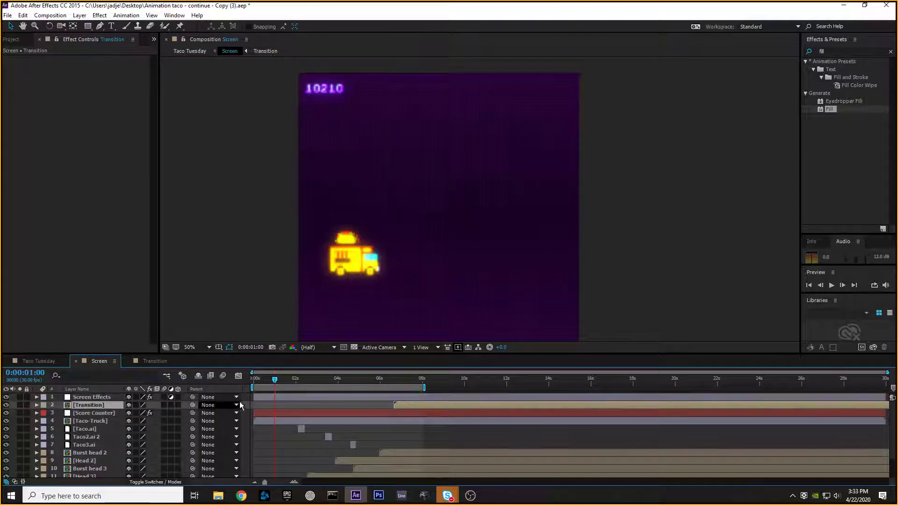
drag(274, 379, 400, 372)
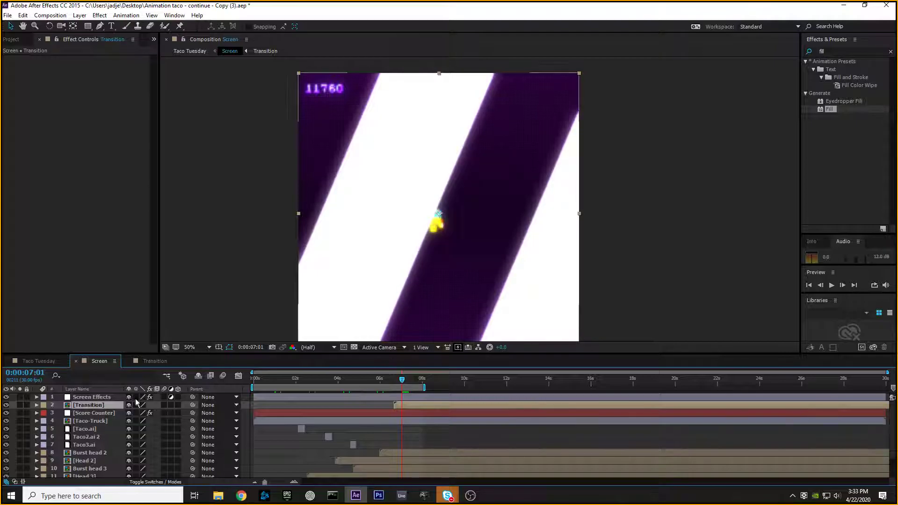
drag(101, 402, 100, 396)
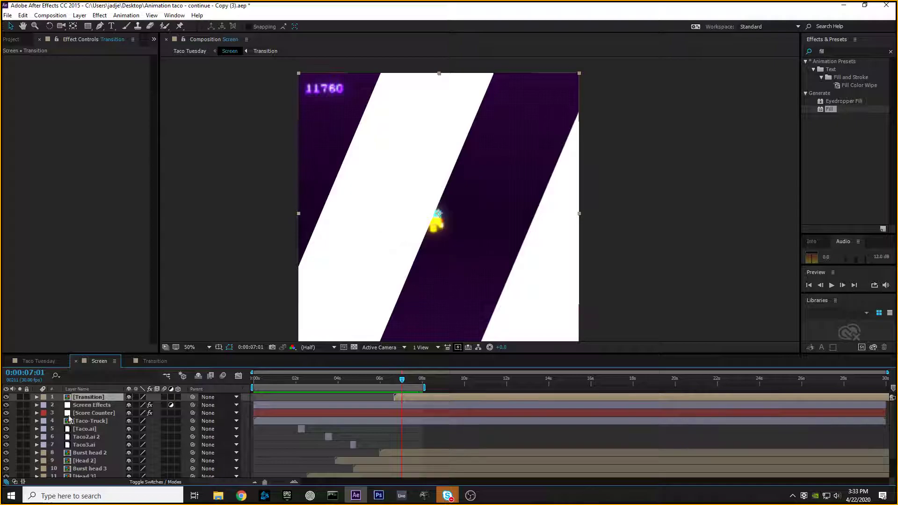
drag(92, 400, 92, 406)
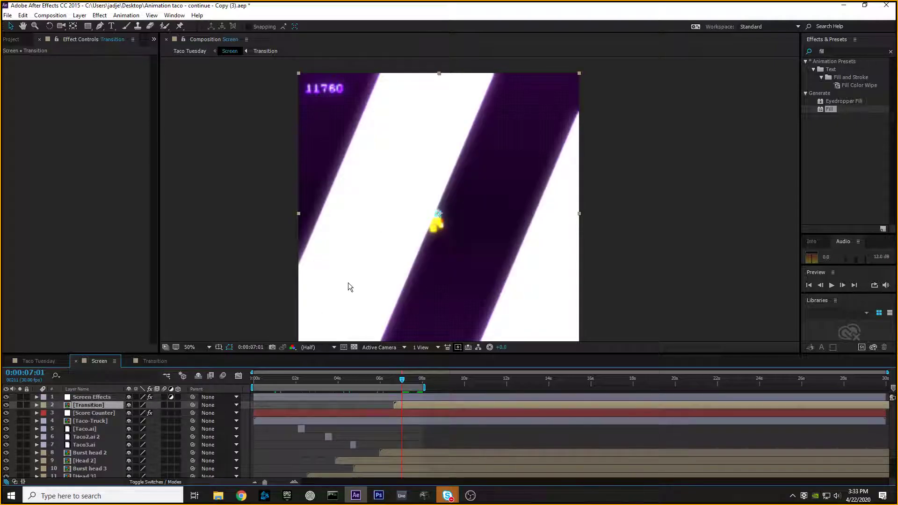
Trim the end of the Taco-Truck layer to 0:00:06:27, where the white strip covers most of the truck
mouse_move(402, 380)
mouse_down()
mouse_move(386, 381)
mouse_move(400, 382)
mouse_up()
click(419, 214)
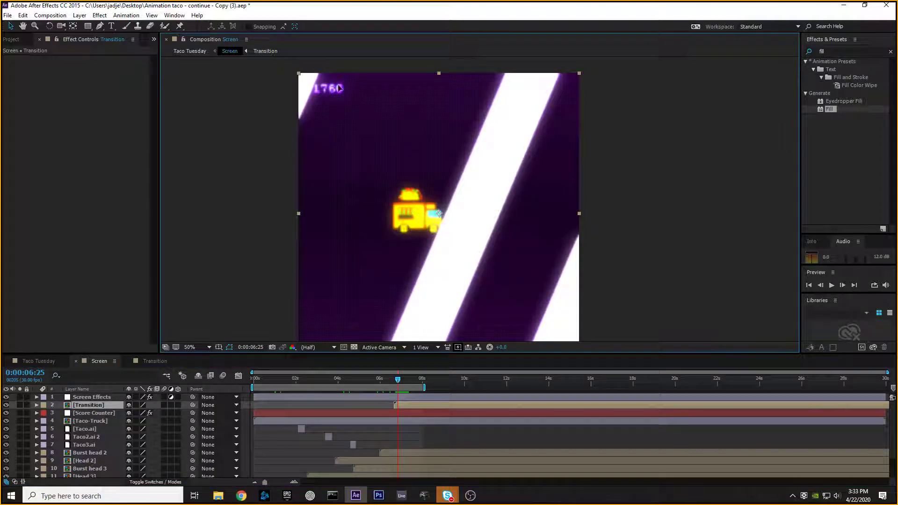
drag(397, 380, 400, 381)
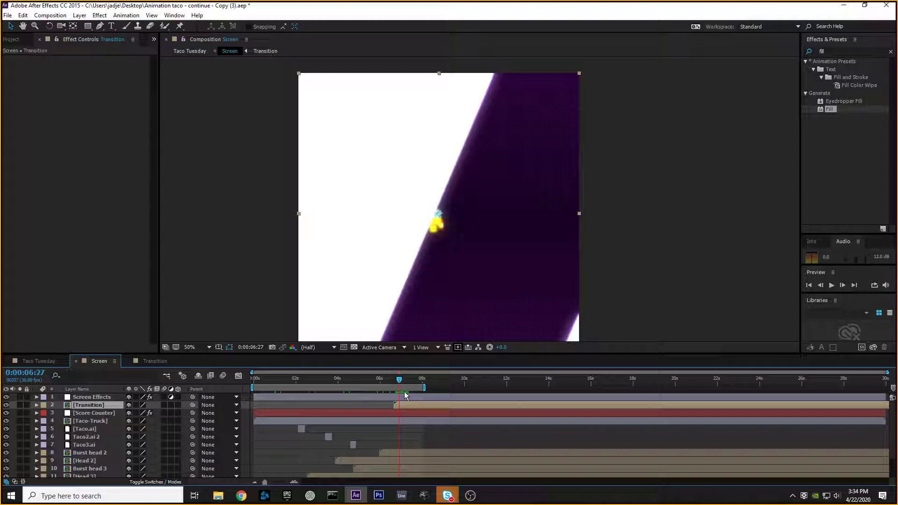
click(92, 421)
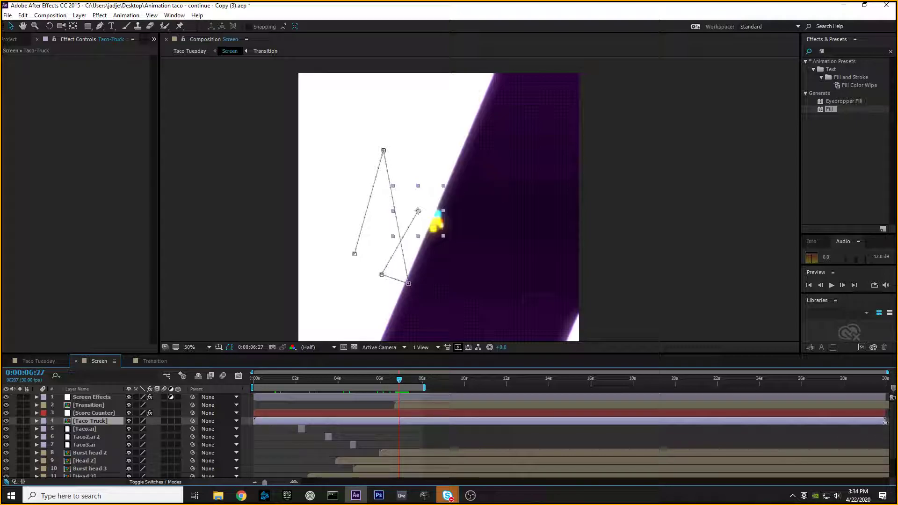
drag(884, 422, 408, 427)
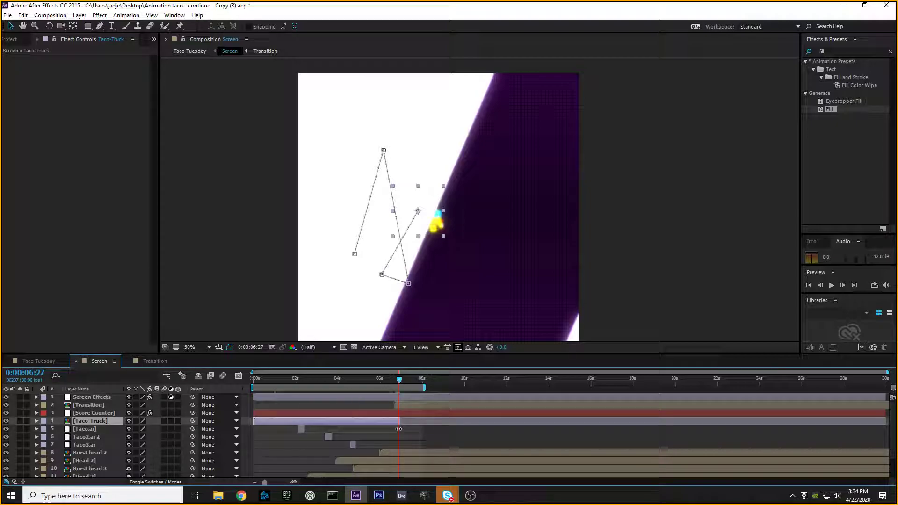
Trim the end of the Score Counter layer to match the Taco-Truck layer's end, and preview from 0:00:04:19
click(398, 379)
drag(399, 380, 401, 378)
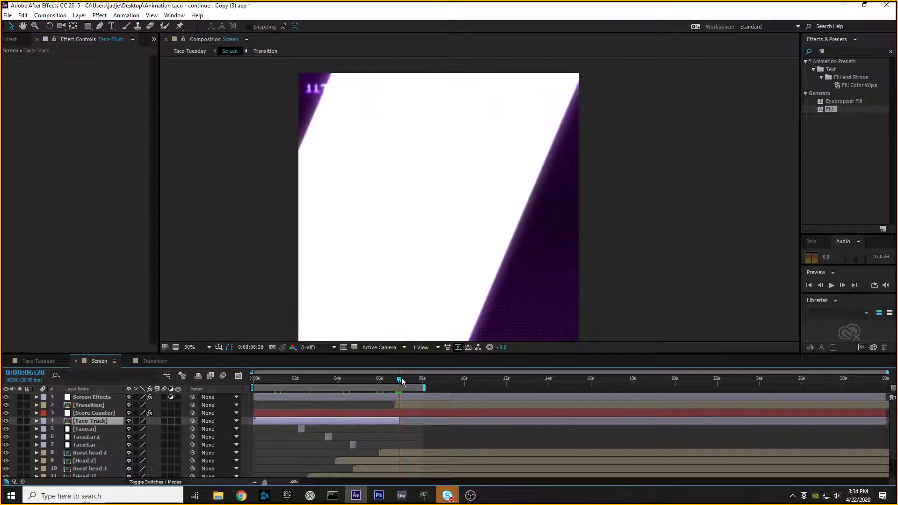
click(98, 413)
drag(884, 414, 400, 421)
drag(399, 383, 353, 383)
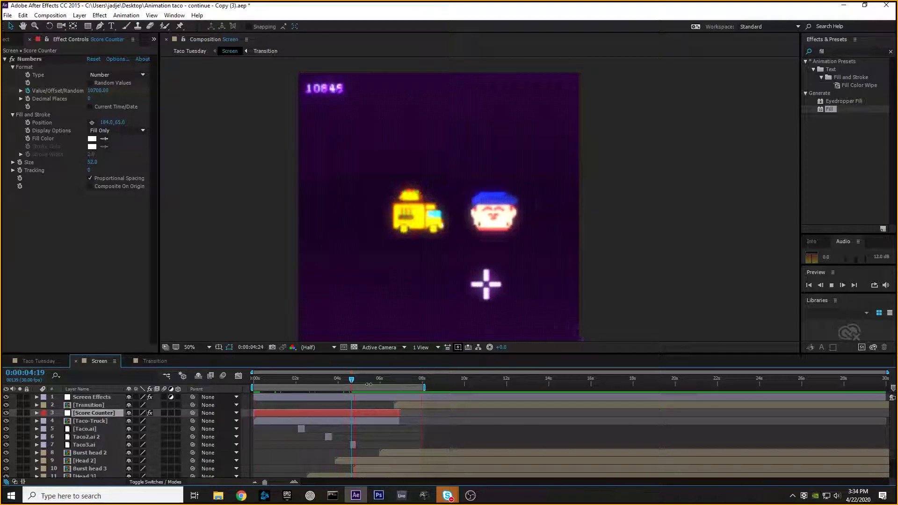
Apply a Fill effect to the Transition layer in the Screen composition, checking the frame at 0:00:06:26
drag(352, 379, 394, 383)
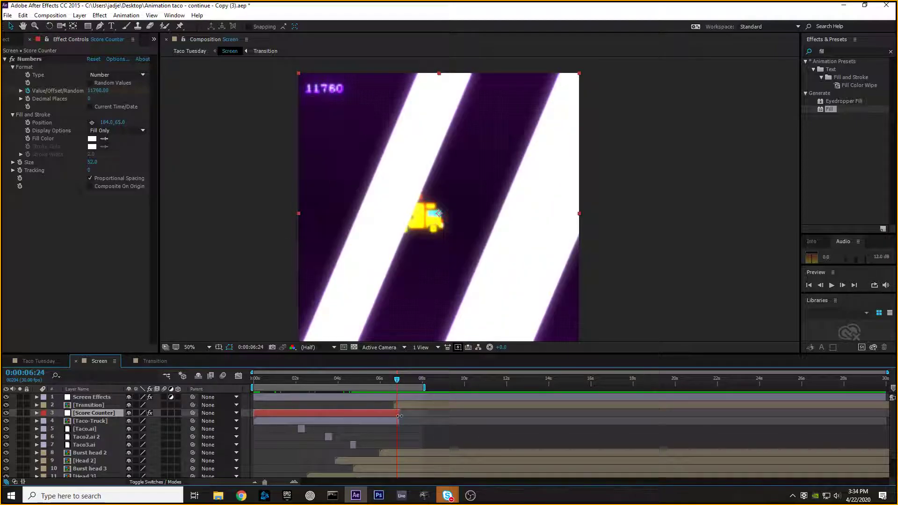
mouse_move(397, 379)
mouse_down()
mouse_move(361, 380)
mouse_move(389, 377)
mouse_move(401, 380)
mouse_move(364, 382)
mouse_move(397, 387)
mouse_up()
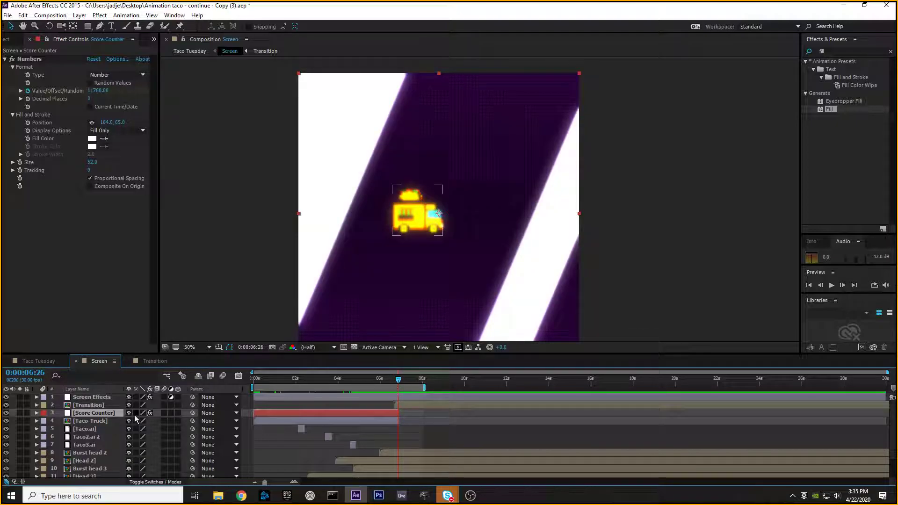
click(95, 406)
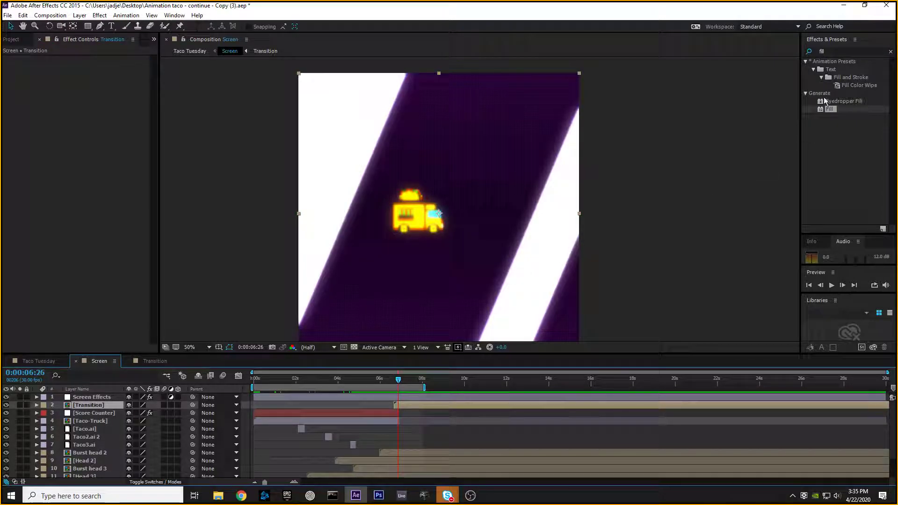
click(830, 51)
key(BackSpace)
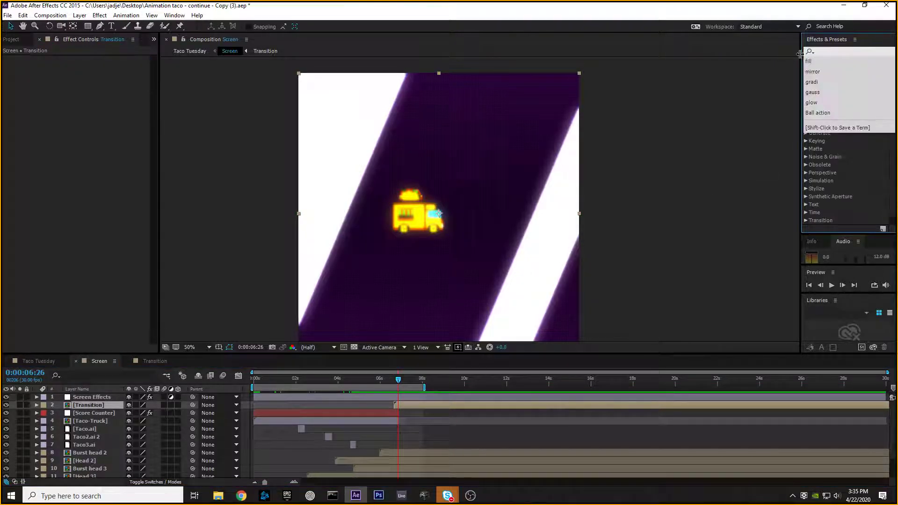
click(830, 62)
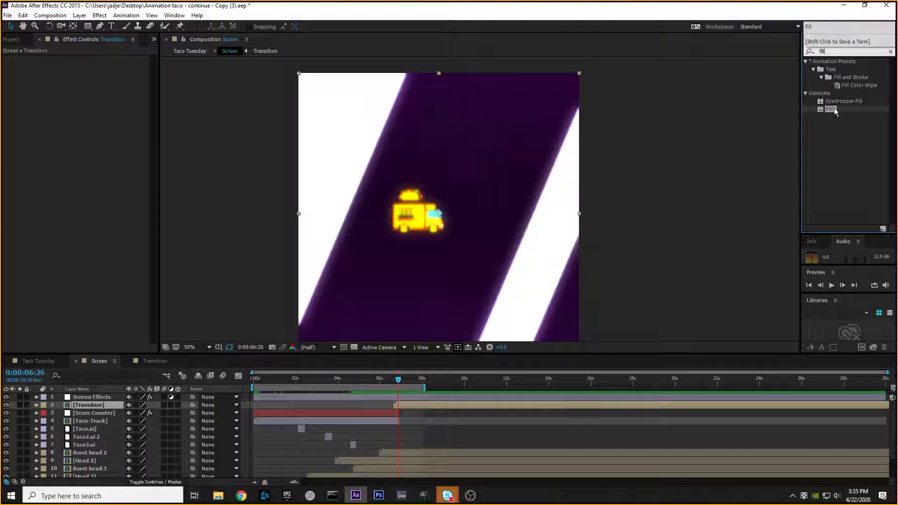
click(835, 110)
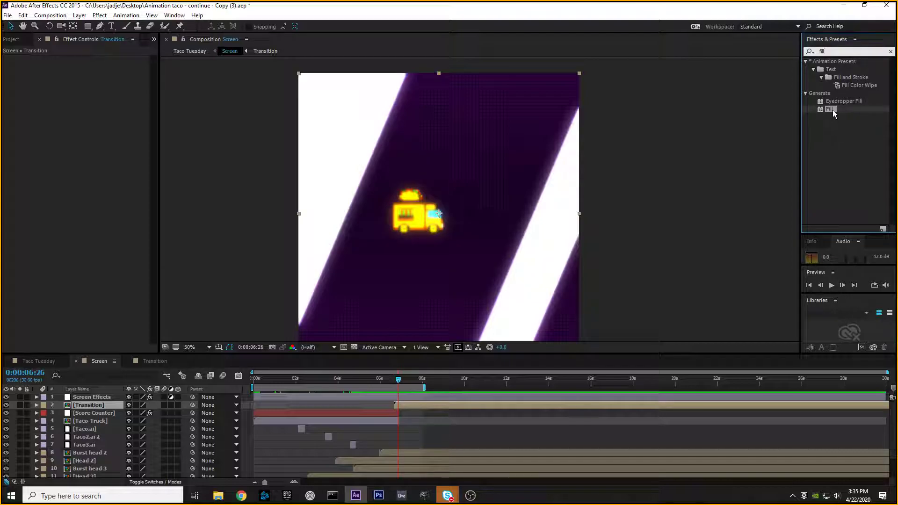
drag(833, 110, 104, 403)
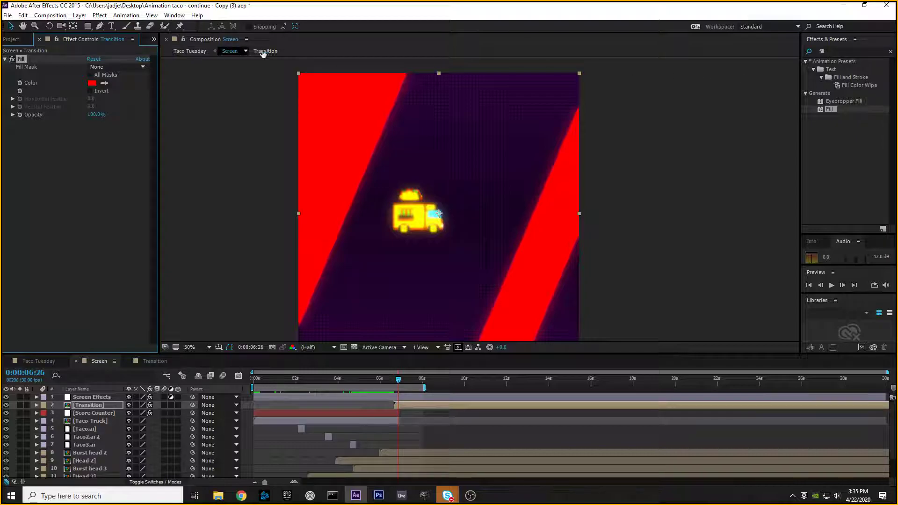
Change the Transition layer's Fill color from red to a pale yellow, about FCF9AF, judging it at 0:00:06:23
click(174, 16)
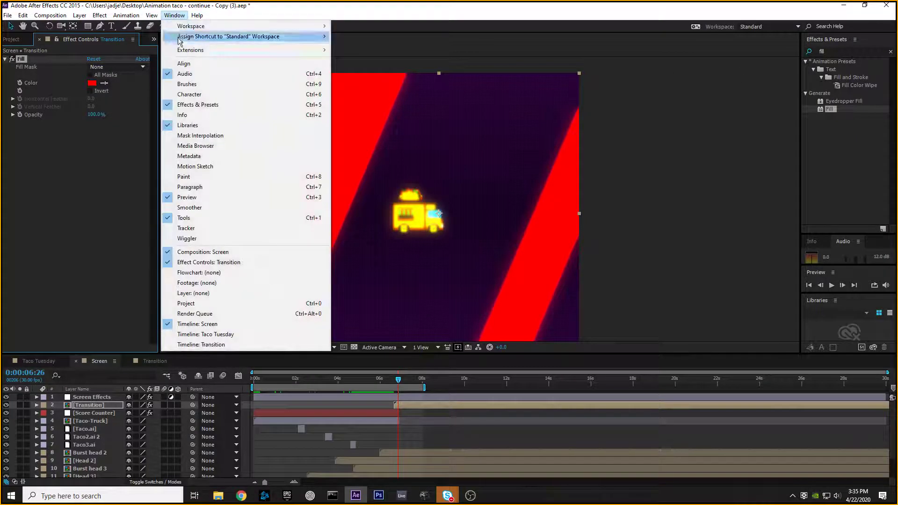
click(374, 56)
mouse_move(397, 383)
mouse_down()
mouse_move(378, 381)
mouse_move(396, 382)
mouse_up()
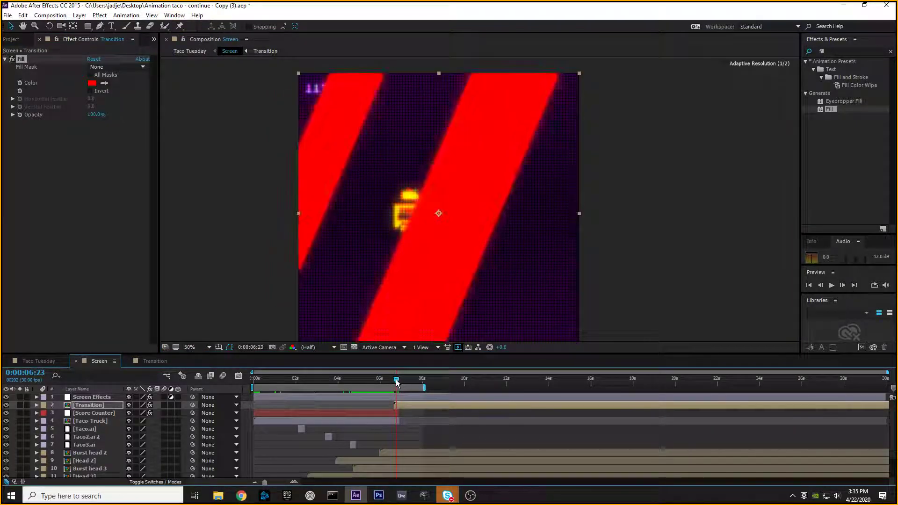
click(91, 83)
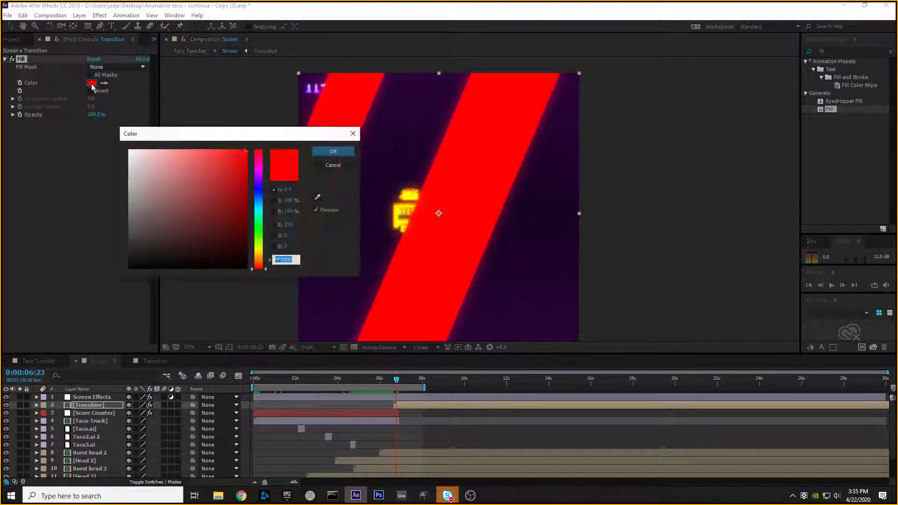
drag(203, 132, 311, 120)
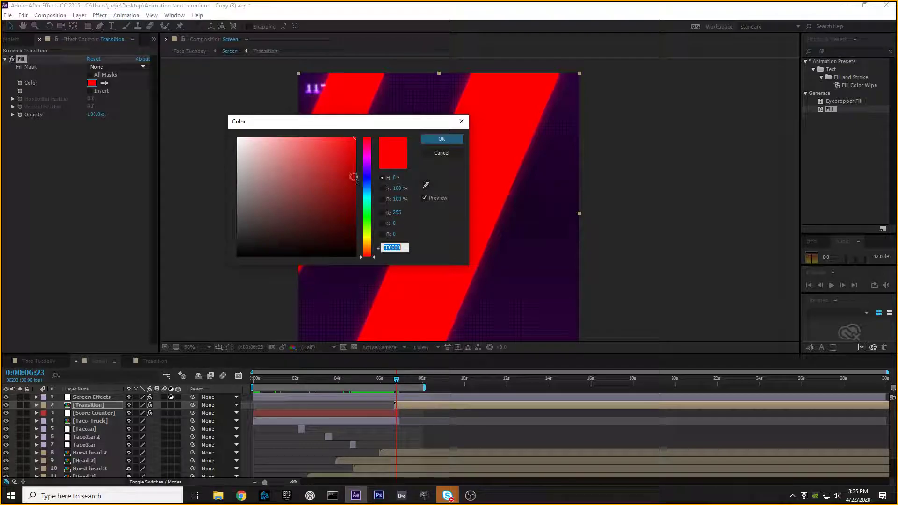
drag(373, 257, 372, 238)
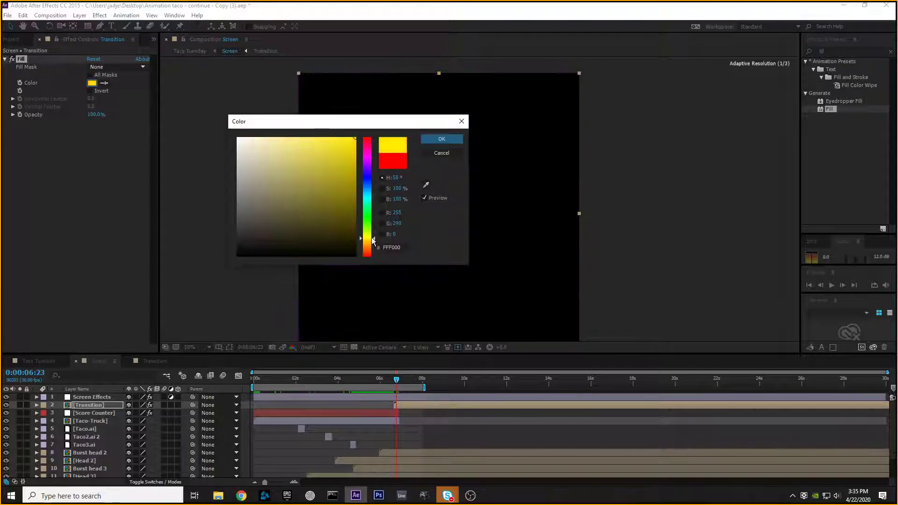
drag(372, 120, 780, 151)
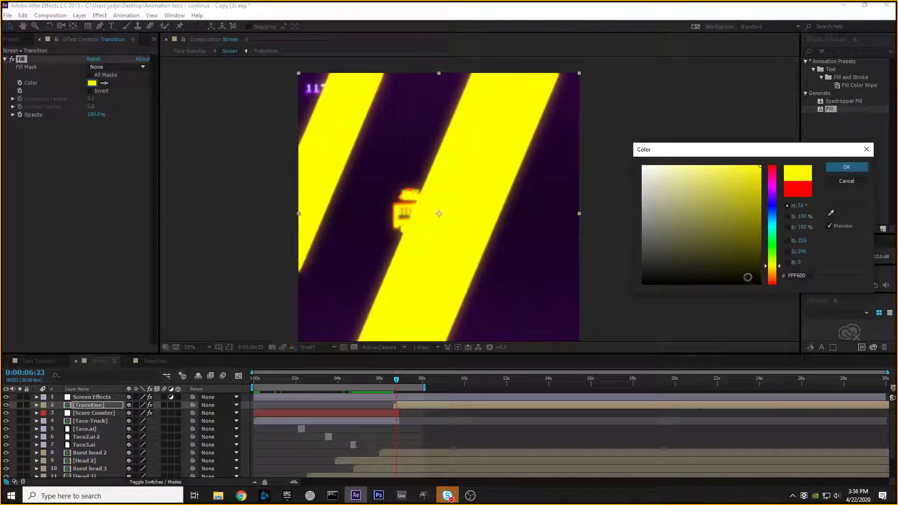
drag(725, 174, 680, 168)
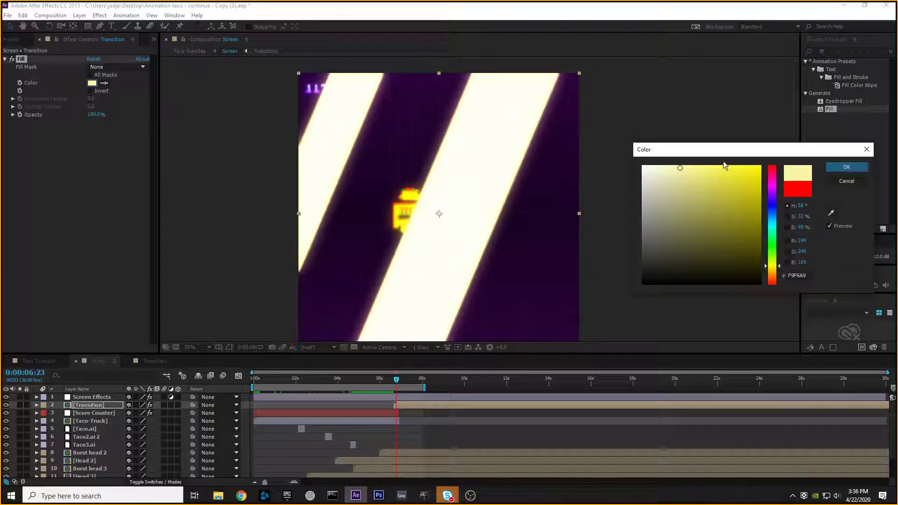
drag(679, 168, 675, 168)
click(682, 167)
click(679, 167)
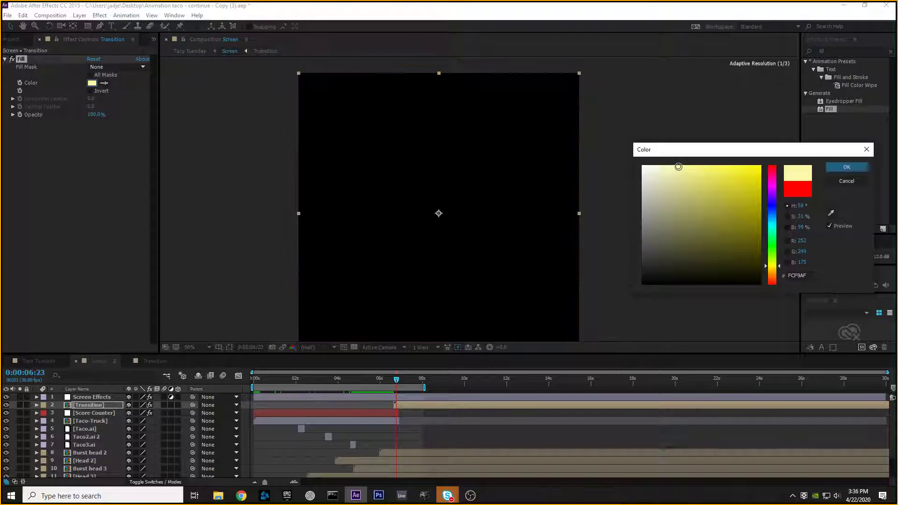
Refine the Fill color to a light peach with R 254, G 214 and B 180, and accept it
click(803, 240)
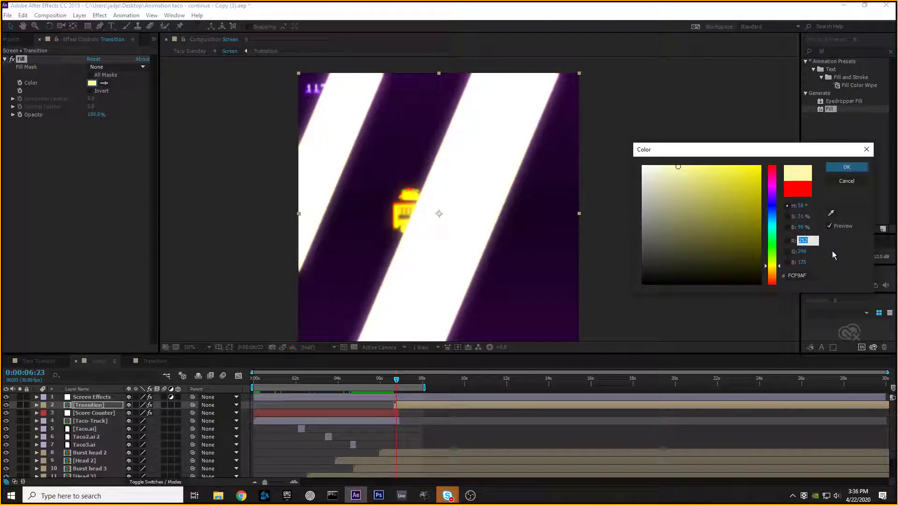
text(254)
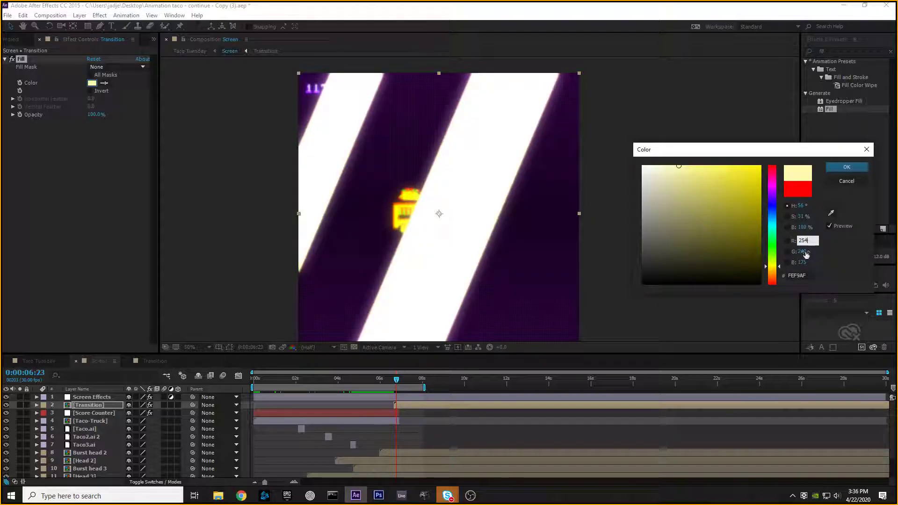
drag(805, 254, 794, 258)
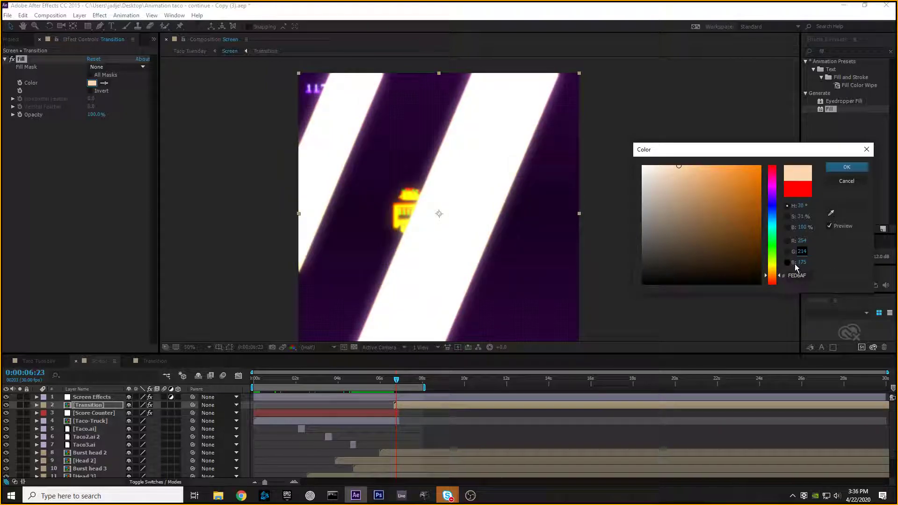
drag(800, 264, 809, 266)
drag(714, 154, 646, 188)
drag(713, 190, 183, 135)
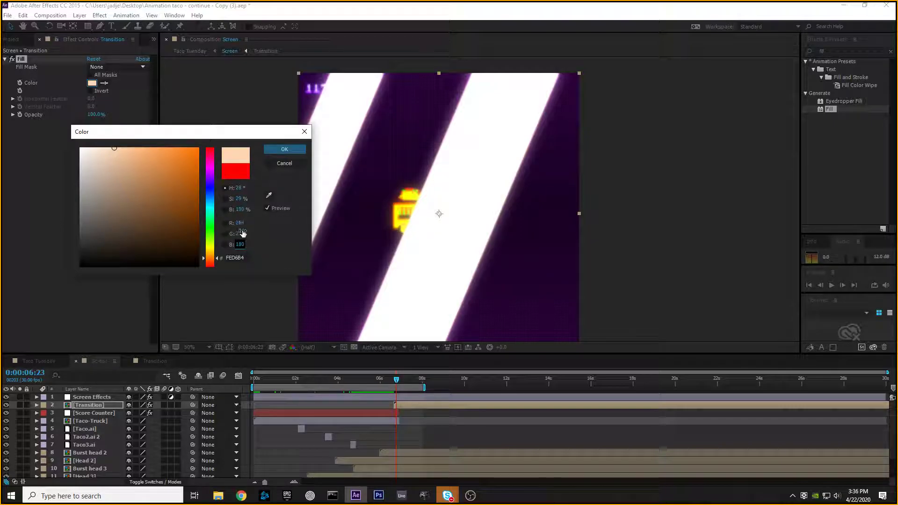
click(239, 244)
click(285, 149)
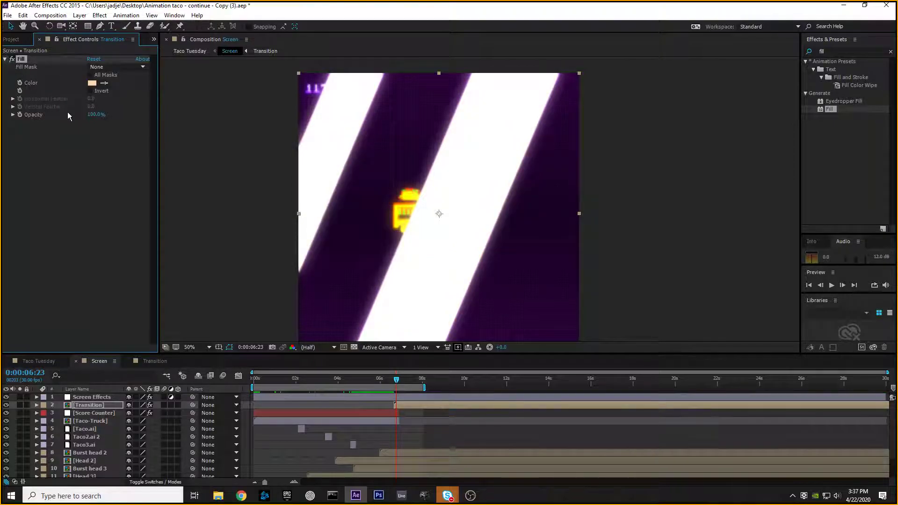
Preview the Screen composition from the start and inspect the frame's lower-right corner after the strips pass, around 0:00:07:10
drag(396, 380, 253, 386)
key(space)
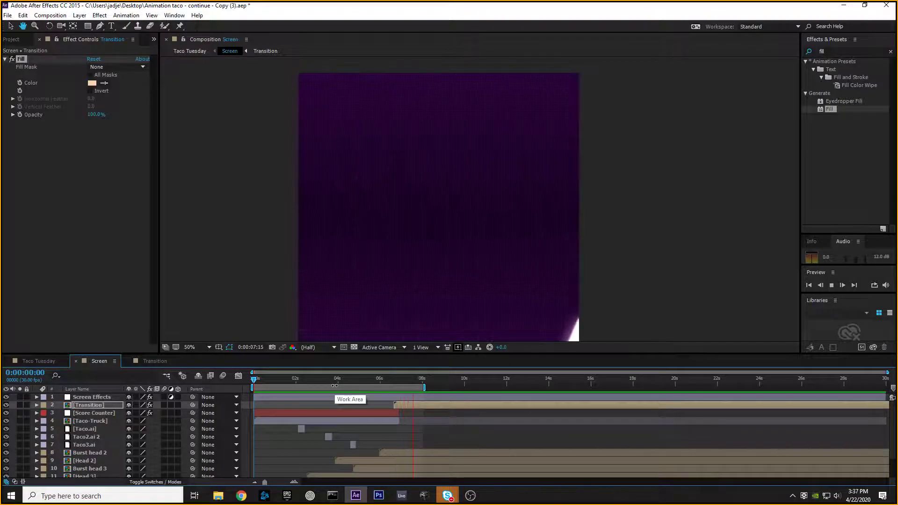
drag(272, 380, 409, 389)
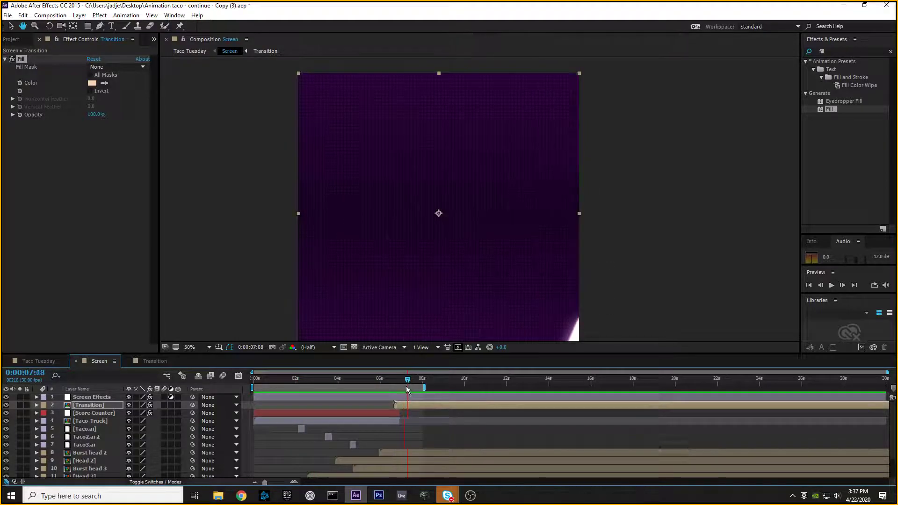
drag(637, 314, 630, 270)
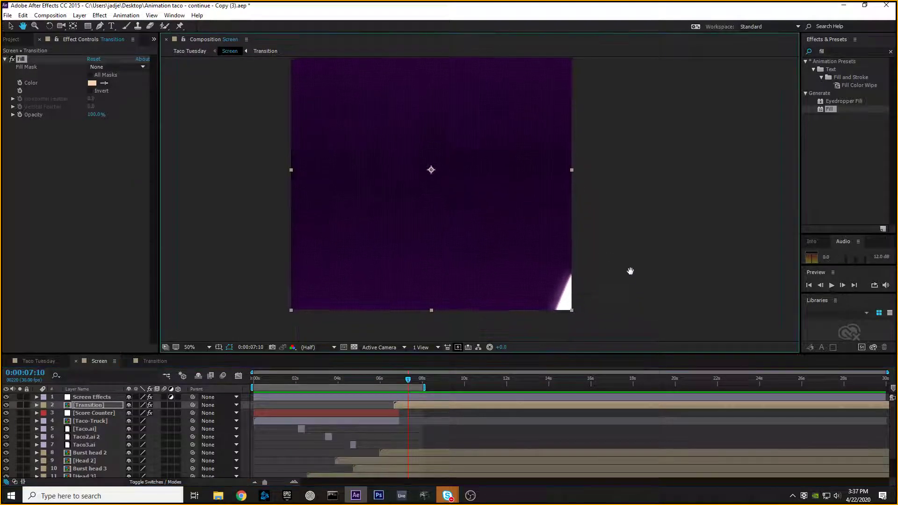
key(shift+Page_Up)
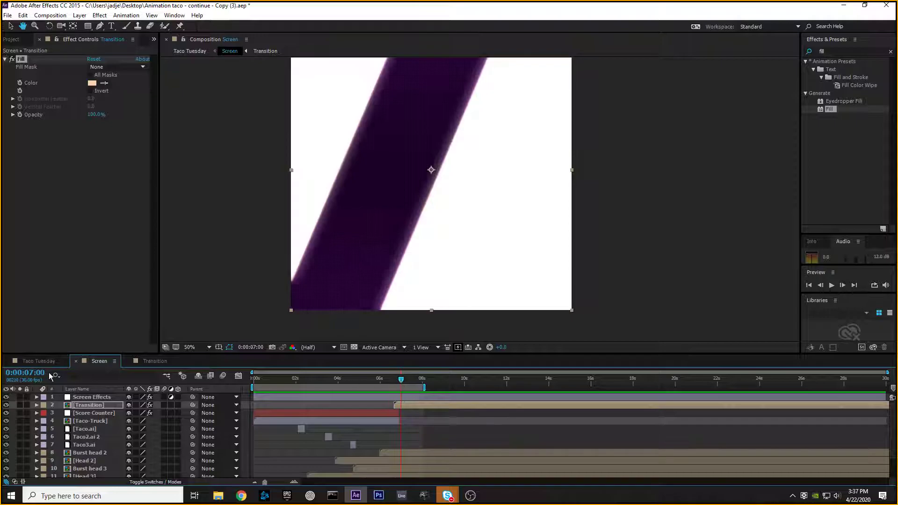
In the Transition composition, set the Transition 5 layer's X position to 1766 at 0:00:07:05, moving the strip farther off the frame
click(158, 360)
drag(280, 380, 302, 383)
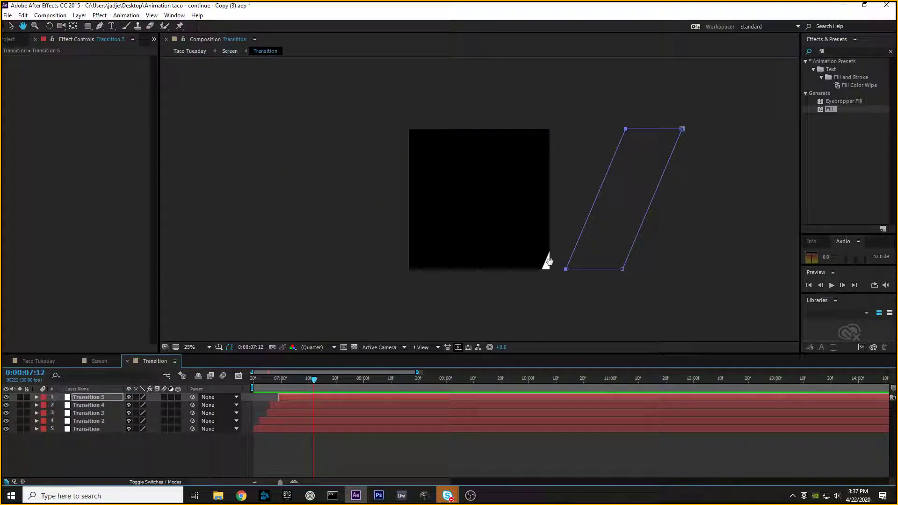
drag(313, 380, 298, 380)
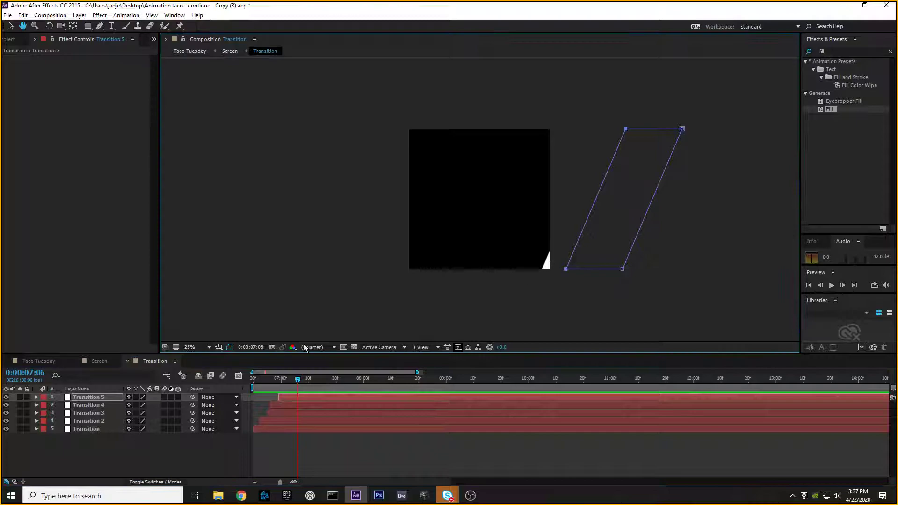
click(104, 397)
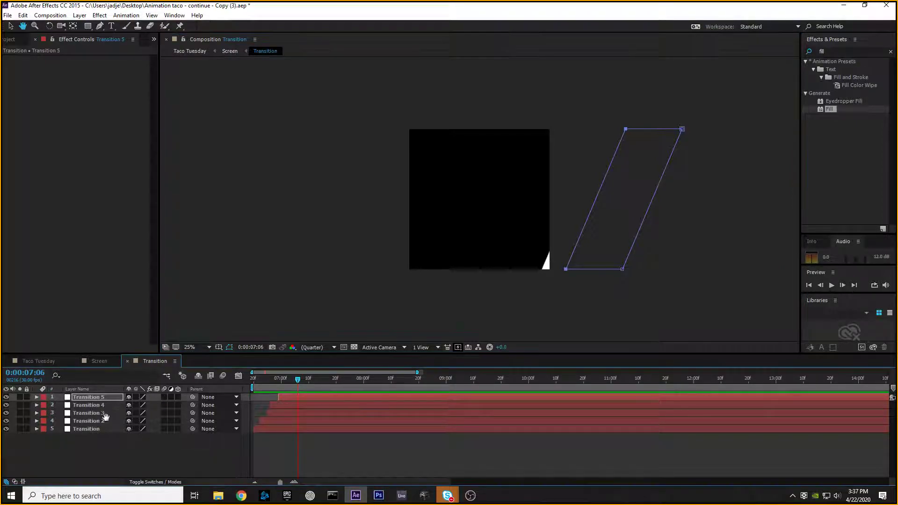
click(11, 26)
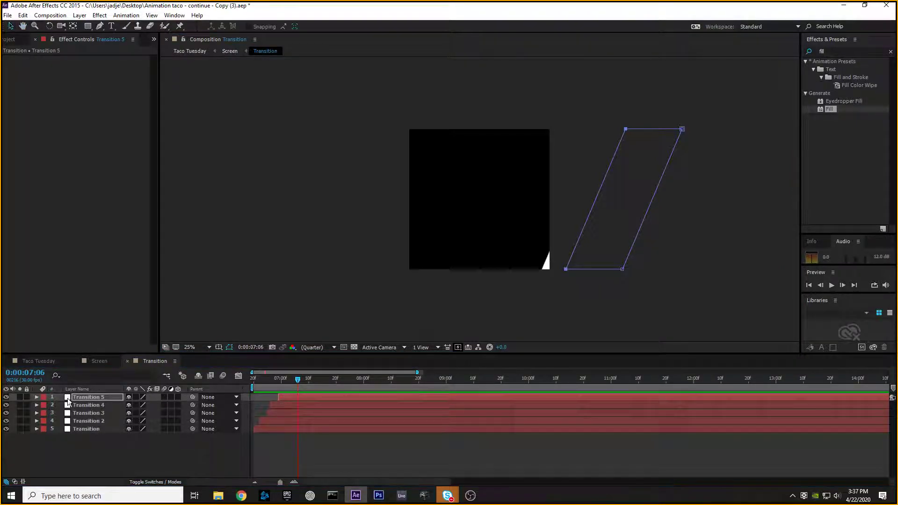
drag(298, 379, 295, 379)
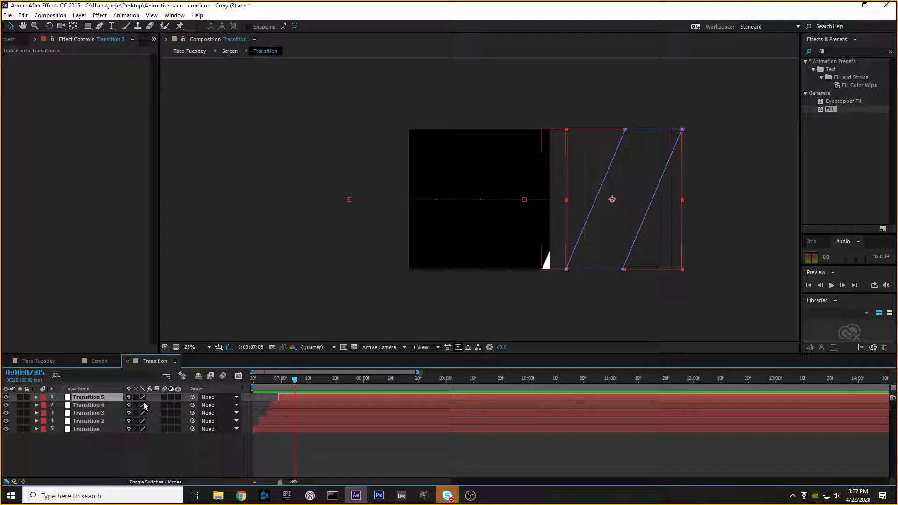
key(p)
drag(298, 382, 292, 382)
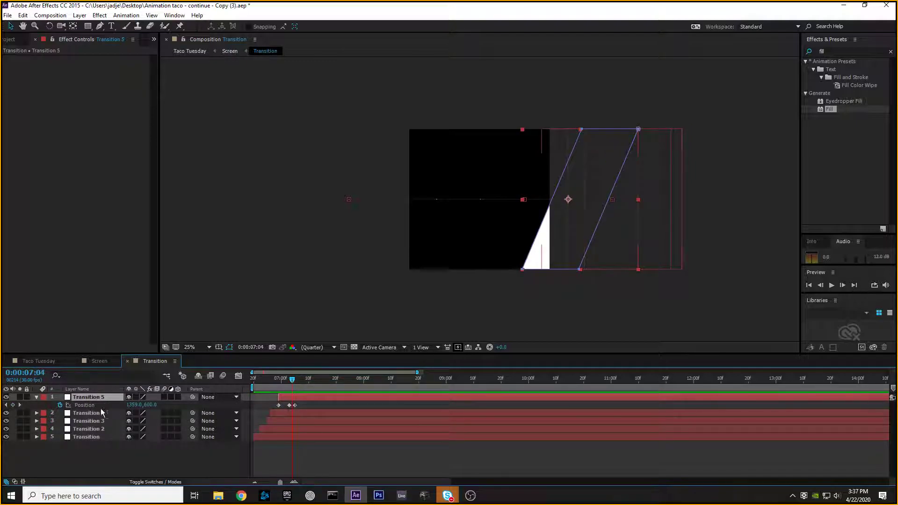
mouse_move(292, 381)
mouse_down()
mouse_move(281, 383)
mouse_move(295, 384)
mouse_up()
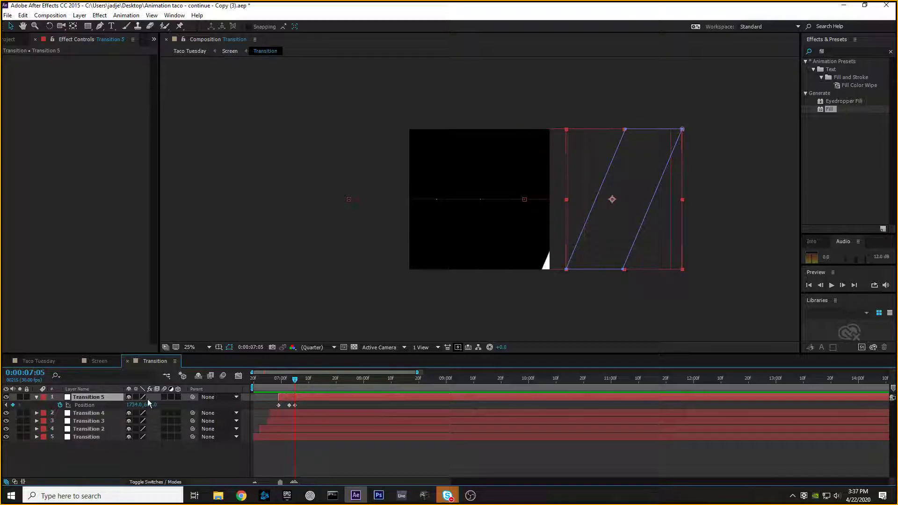
drag(131, 407, 154, 407)
Reveal the Transition 4 layer's Position and set its X value to 1821 at 0:00:07:05
click(105, 412)
key(p)
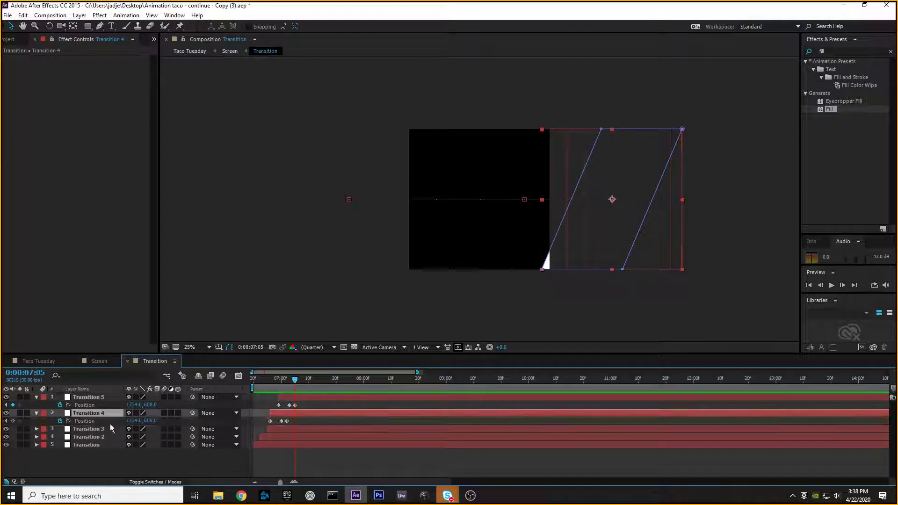
drag(137, 420, 154, 405)
Reveal the Transition 3 layer's Position and set its X value to 1794 at 0:00:07:05
click(100, 428)
key(p)
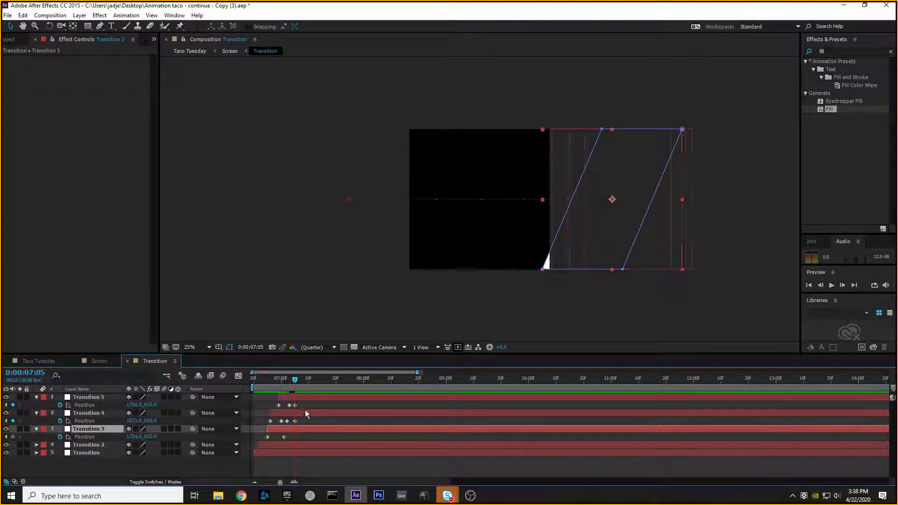
mouse_move(295, 381)
mouse_down()
mouse_move(285, 381)
mouse_move(294, 381)
mouse_up()
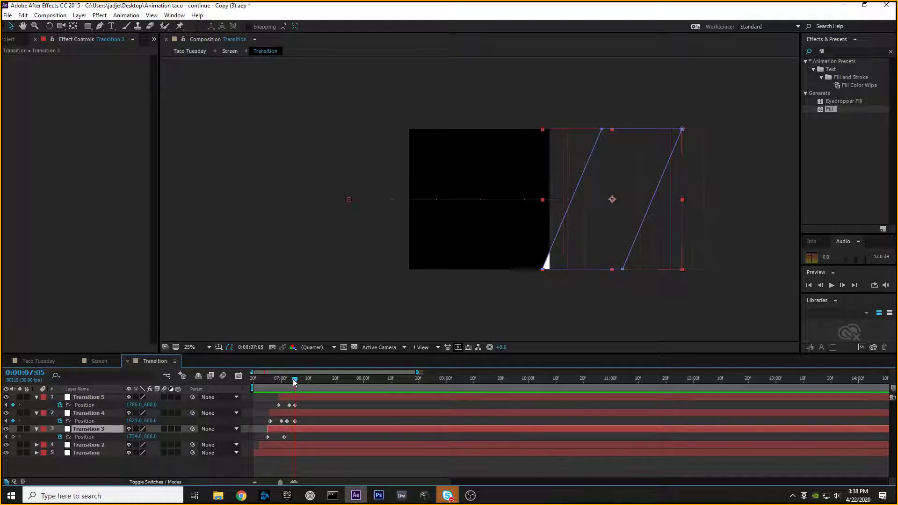
drag(140, 436, 165, 437)
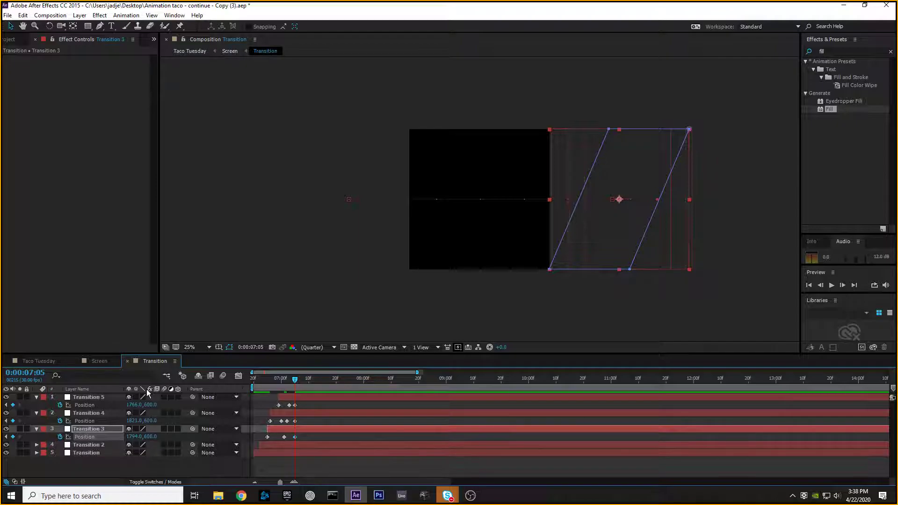
Review the slanted strips' sweep in the Transition composition and then in the Screen composition, checking the frames from 0:00:06:24 to 0:00:07:16
drag(299, 378, 265, 380)
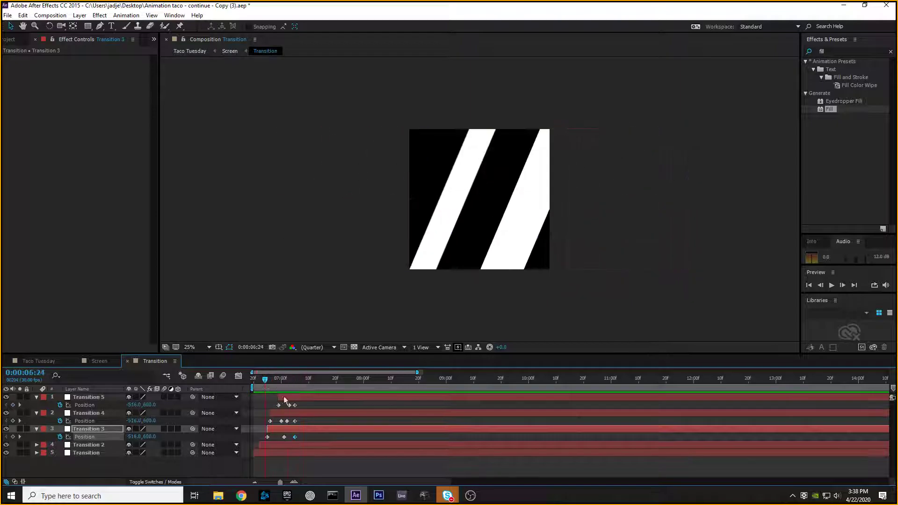
drag(332, 379, 257, 380)
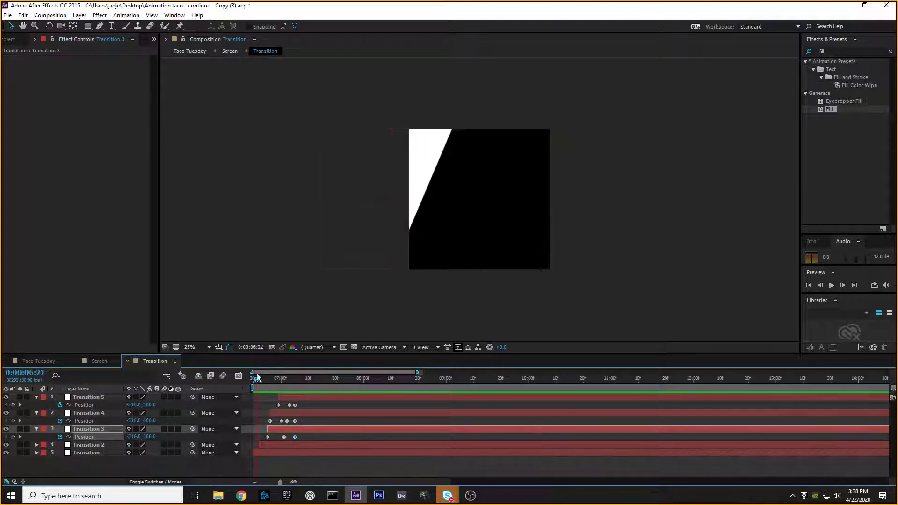
click(96, 361)
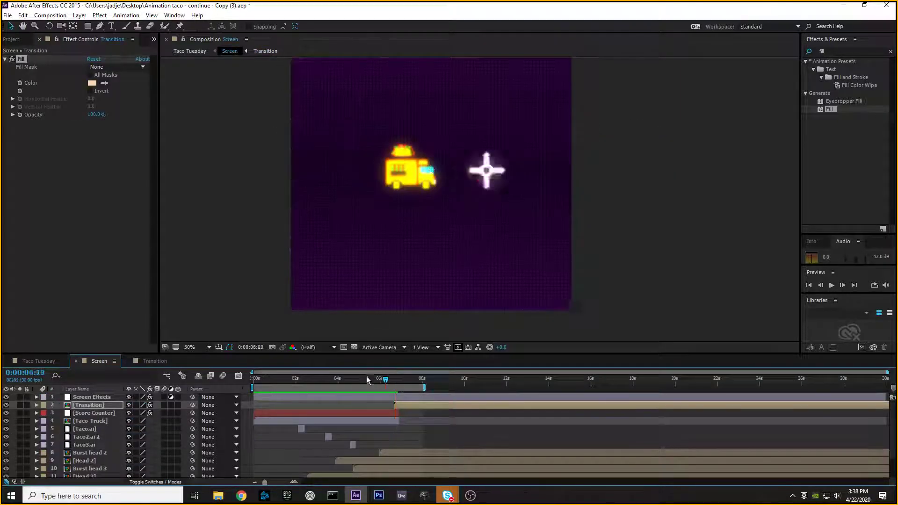
click(315, 379)
key(space)
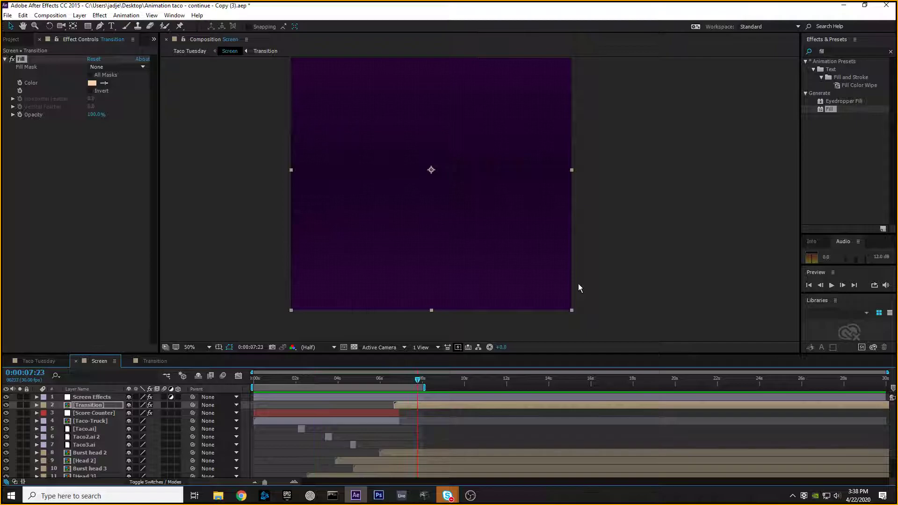
drag(416, 381, 329, 385)
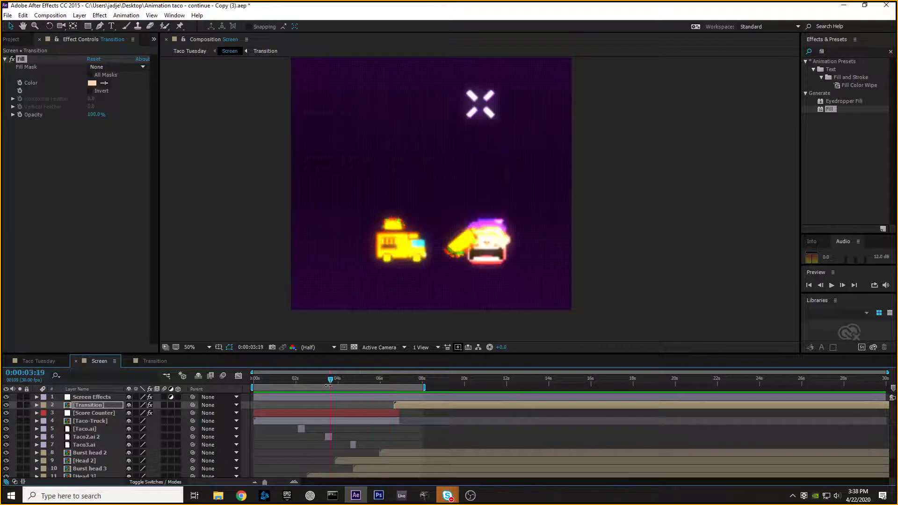
click(389, 380)
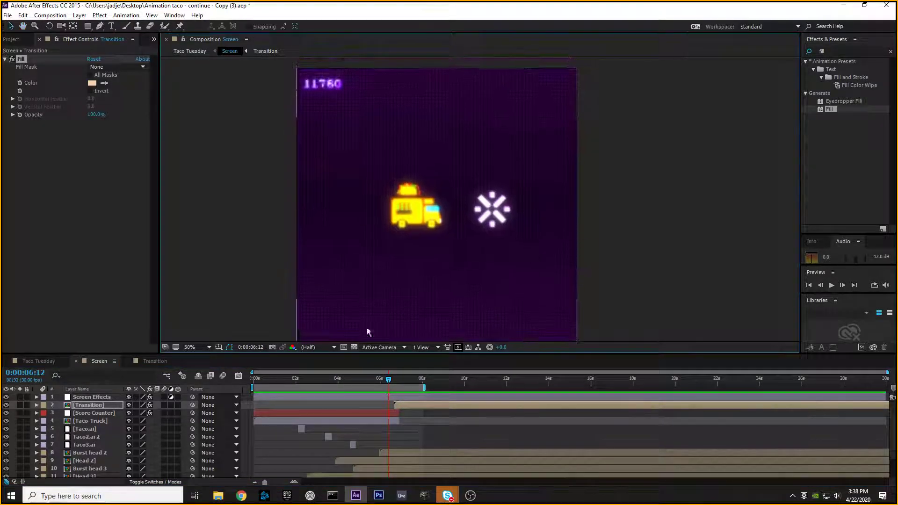
drag(388, 379, 398, 379)
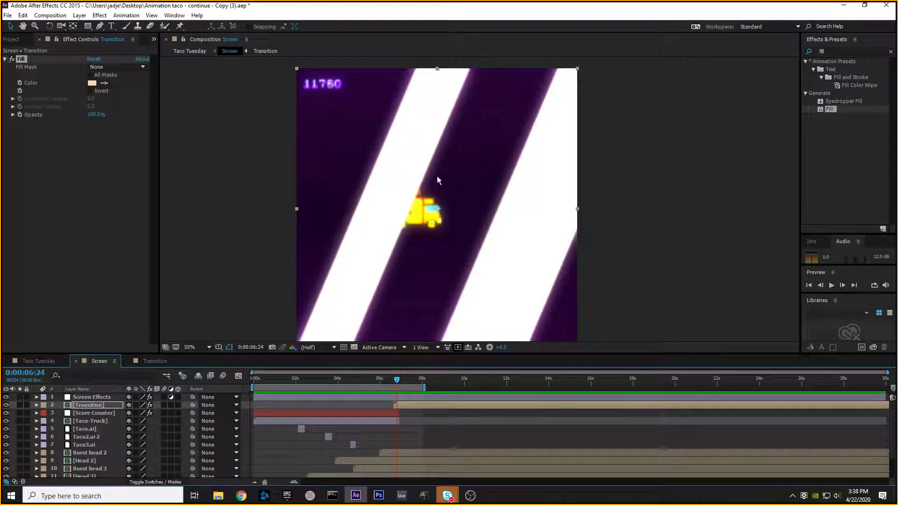
drag(372, 383, 413, 382)
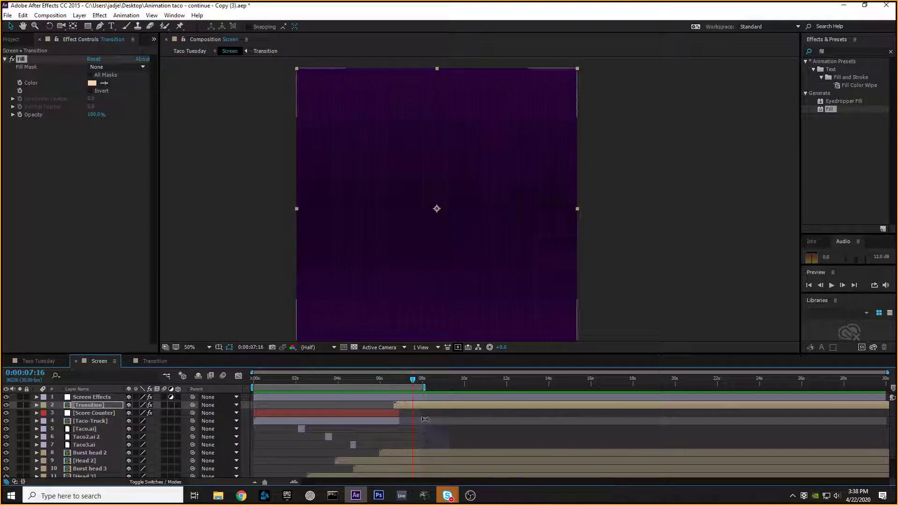
Switch to the Taco Tuesday reference video and pause it where the shine crosses the high-score screen, leaving full-screen view
key(super+d)
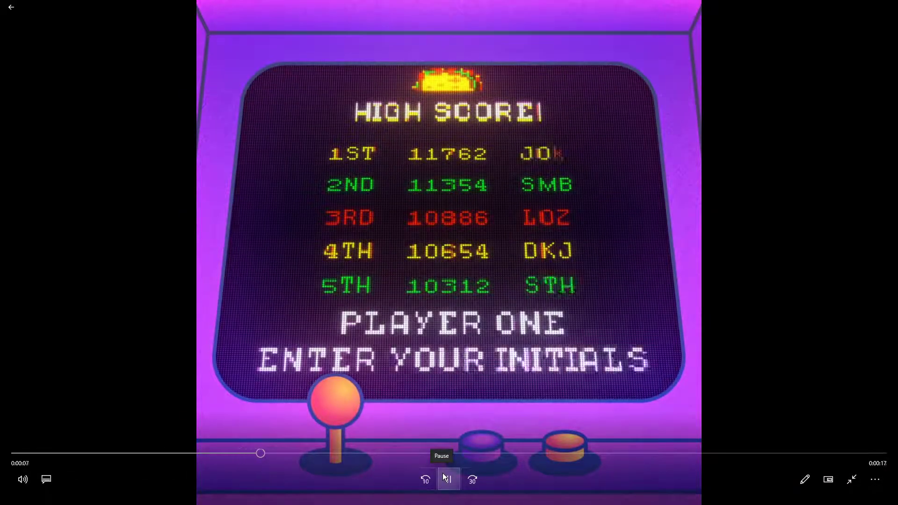
click(445, 478)
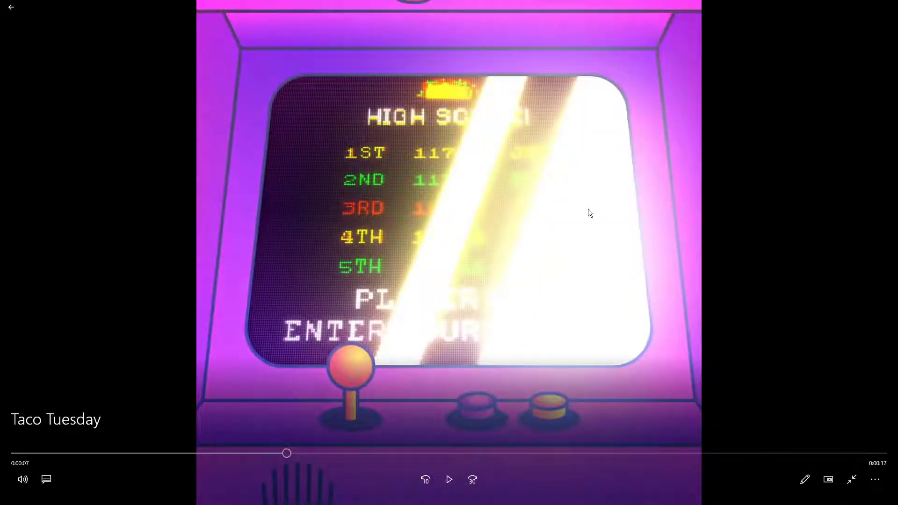
key(Escape)
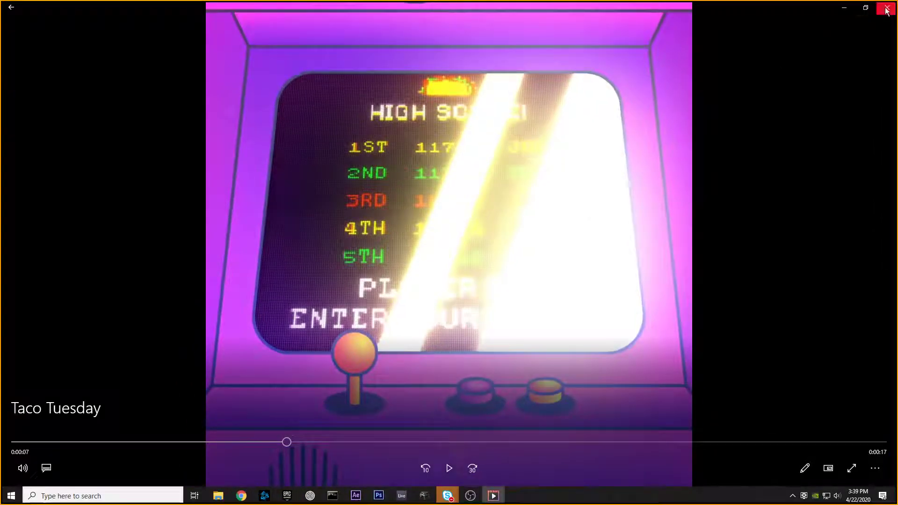